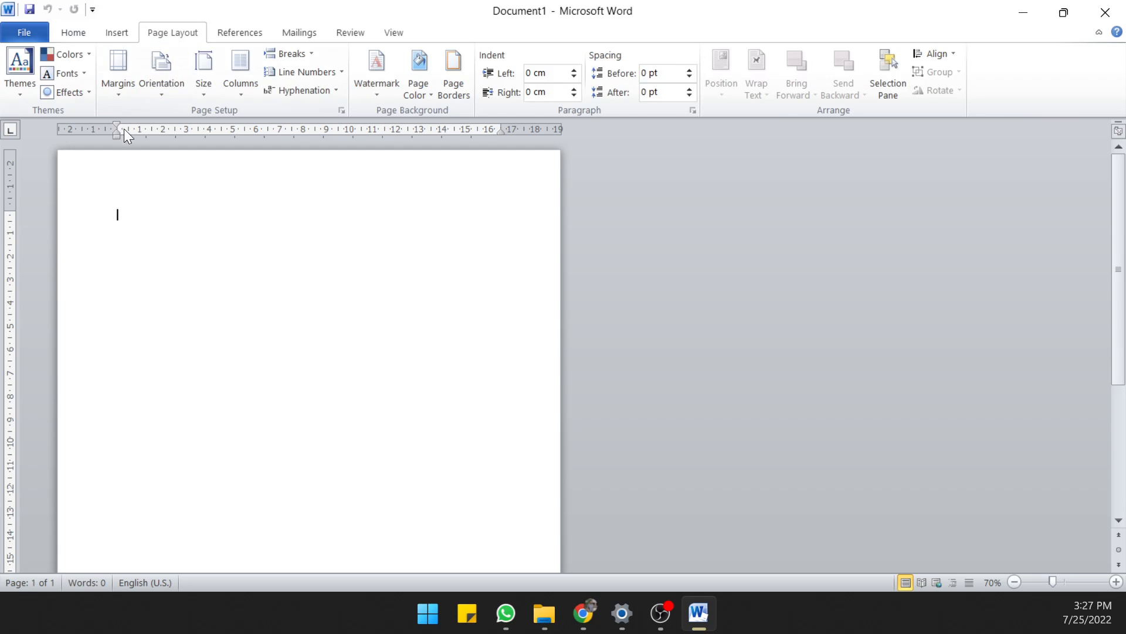
# Set custom page margins of 1 cm top, 2 cm left, 1 cm bottom and 1 cm right for the whole document
pyautogui.click(113, 92)
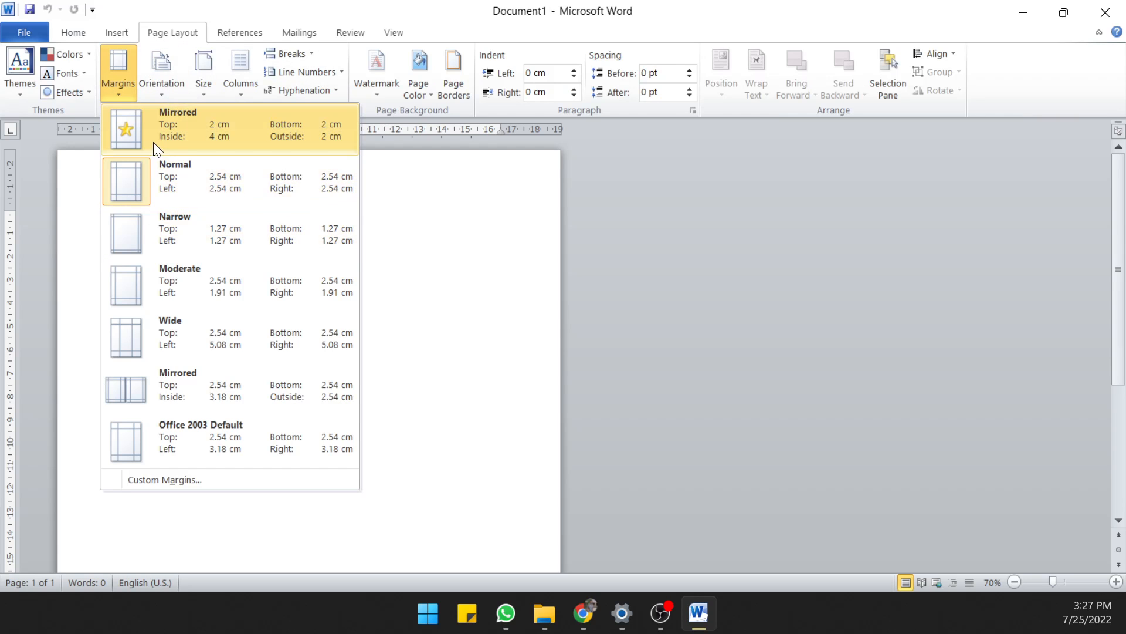
pyautogui.click(168, 480)
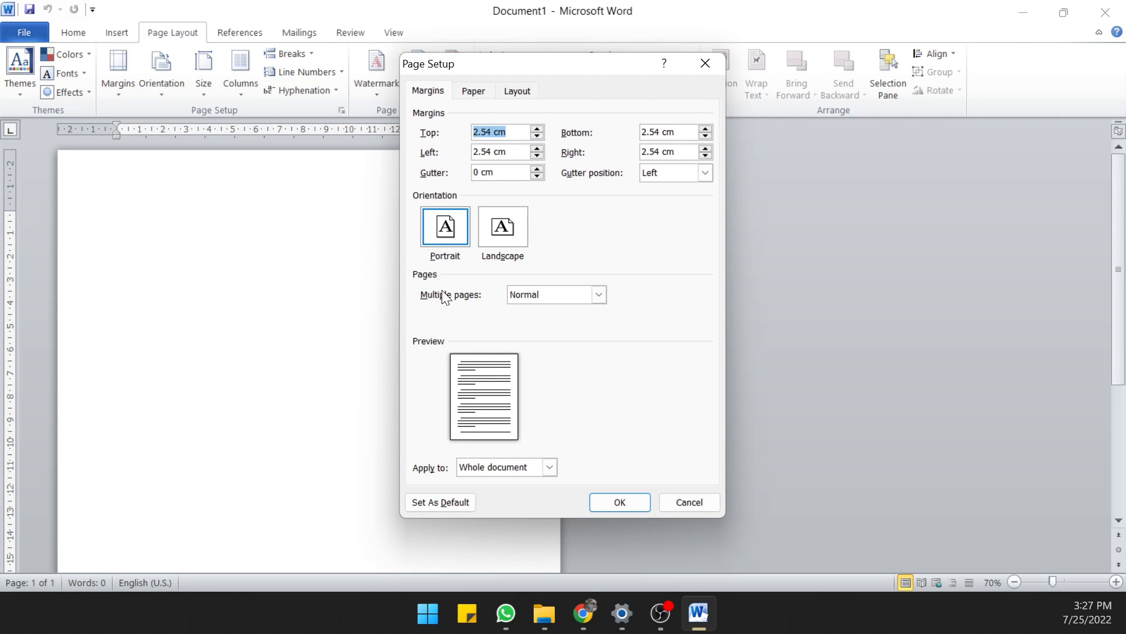
pyautogui.moveTo(492, 131); pyautogui.dragTo(437, 160)
pyautogui.write('1')
pyautogui.write('2')
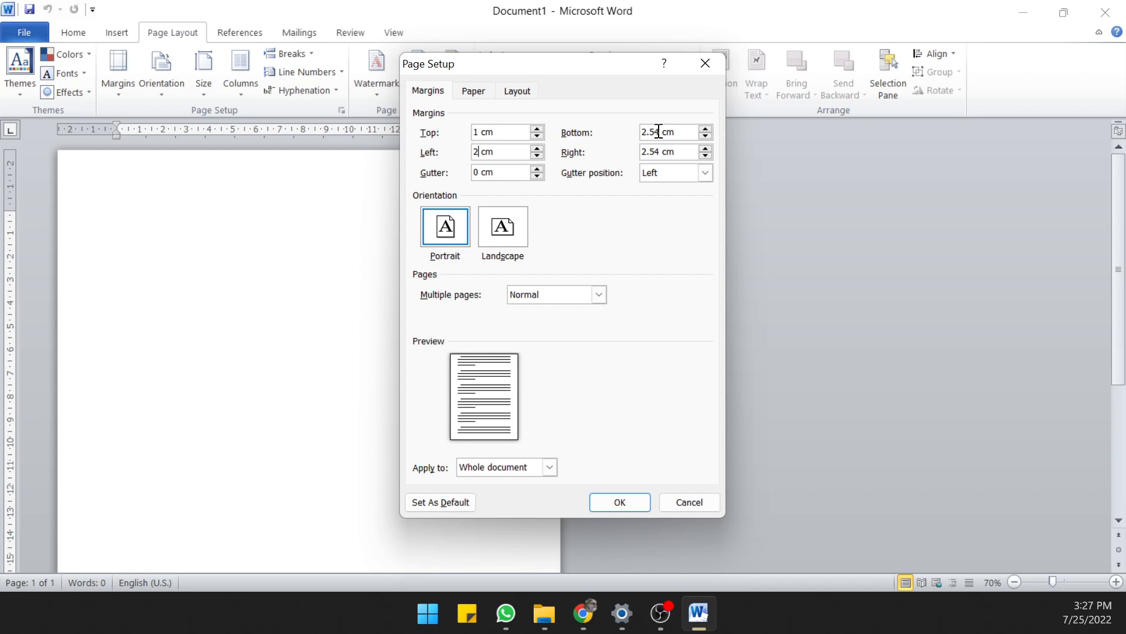
pyautogui.moveTo(659, 131); pyautogui.dragTo(598, 134)
pyautogui.write('1')
pyautogui.moveTo(661, 152); pyautogui.dragTo(606, 154)
pyautogui.write('1')
pyautogui.click(614, 494)
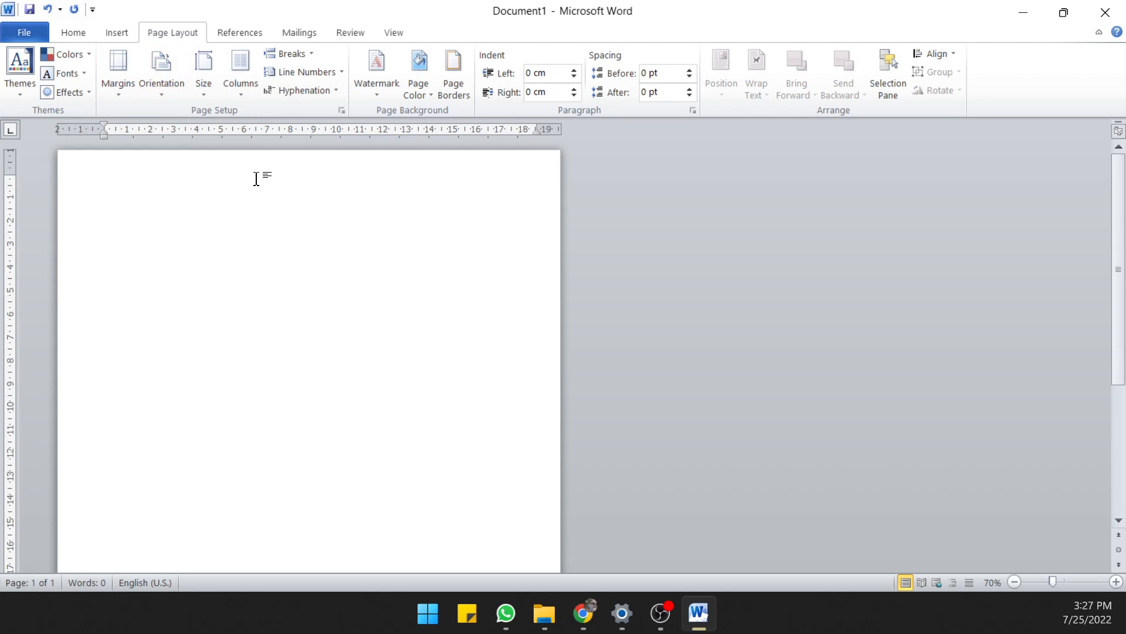
# Set the document's paper size to A4 in the page setup
pyautogui.click(115, 69)
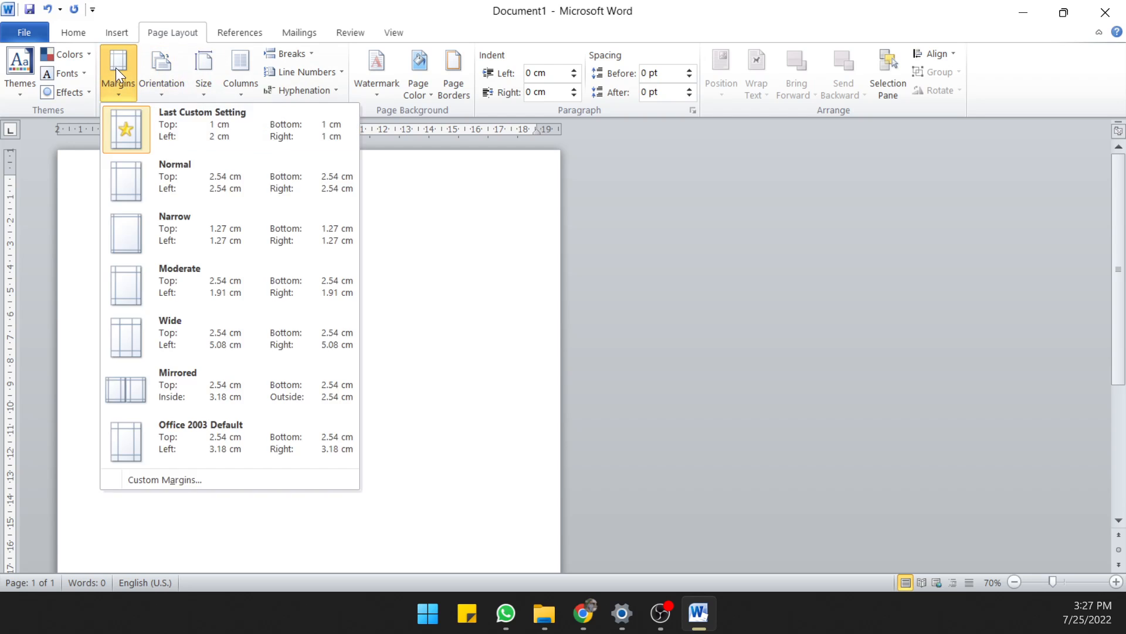
pyautogui.click(179, 478)
pyautogui.click(475, 90)
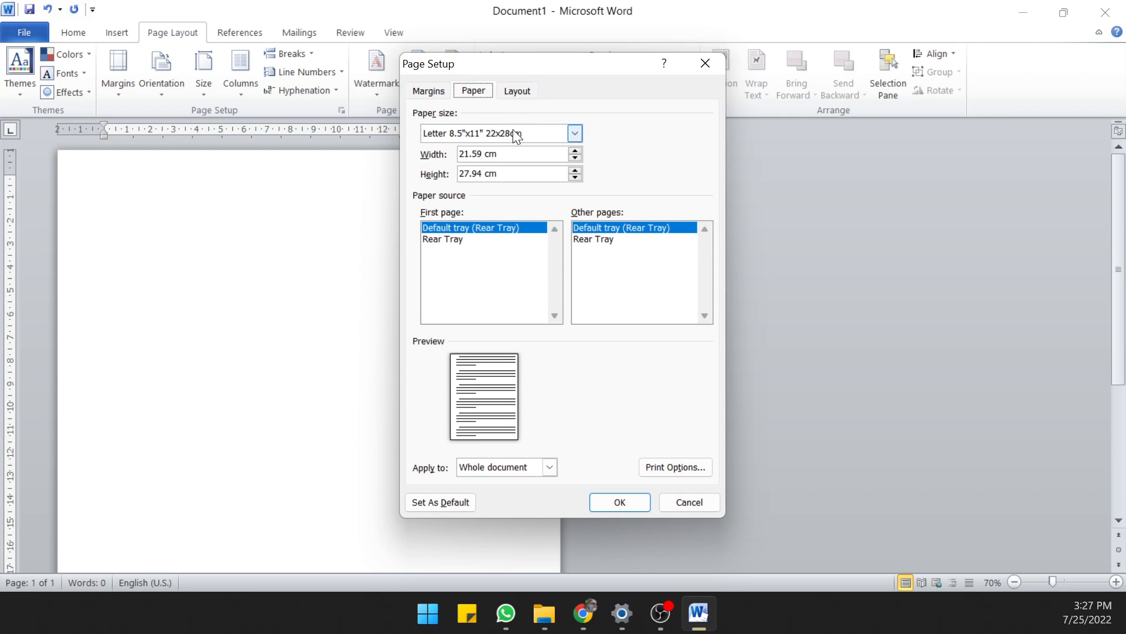
pyautogui.click(575, 134)
pyautogui.click(456, 181)
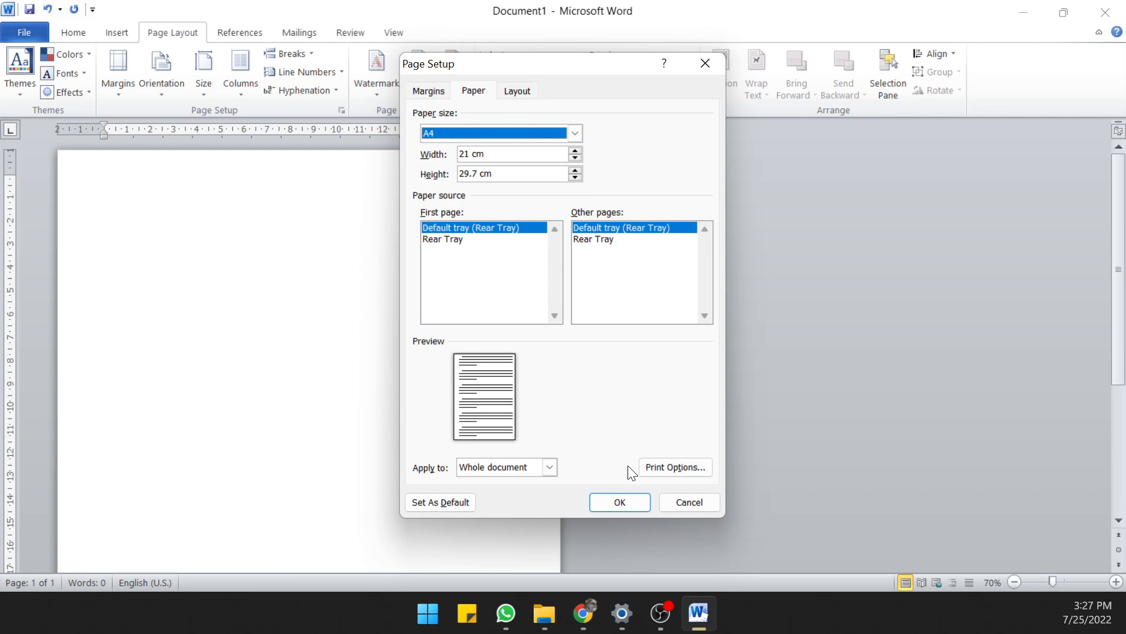
pyautogui.click(614, 490)
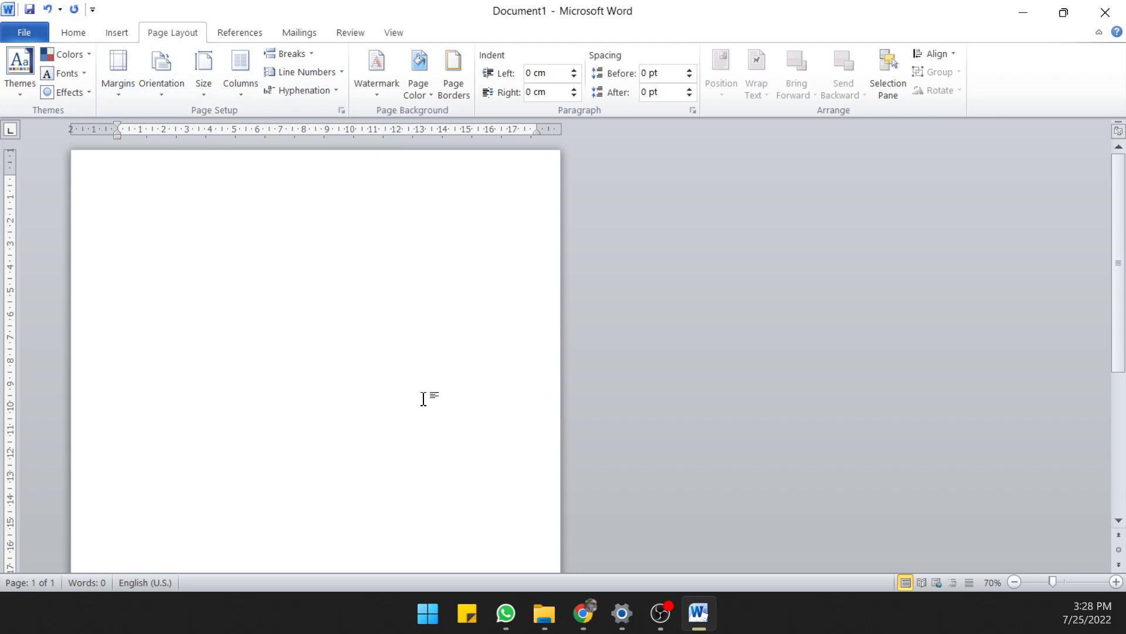
# Lay the page out in two columns and narrow the gap between them to about 0.5 cm
pyautogui.click(250, 94)
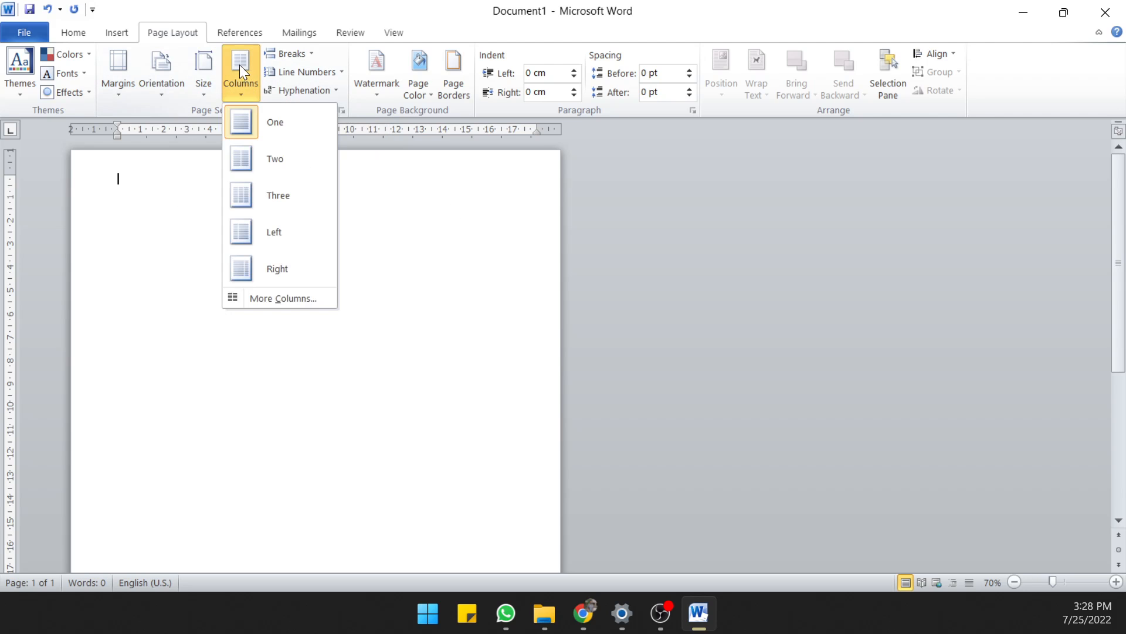
pyautogui.click(254, 158)
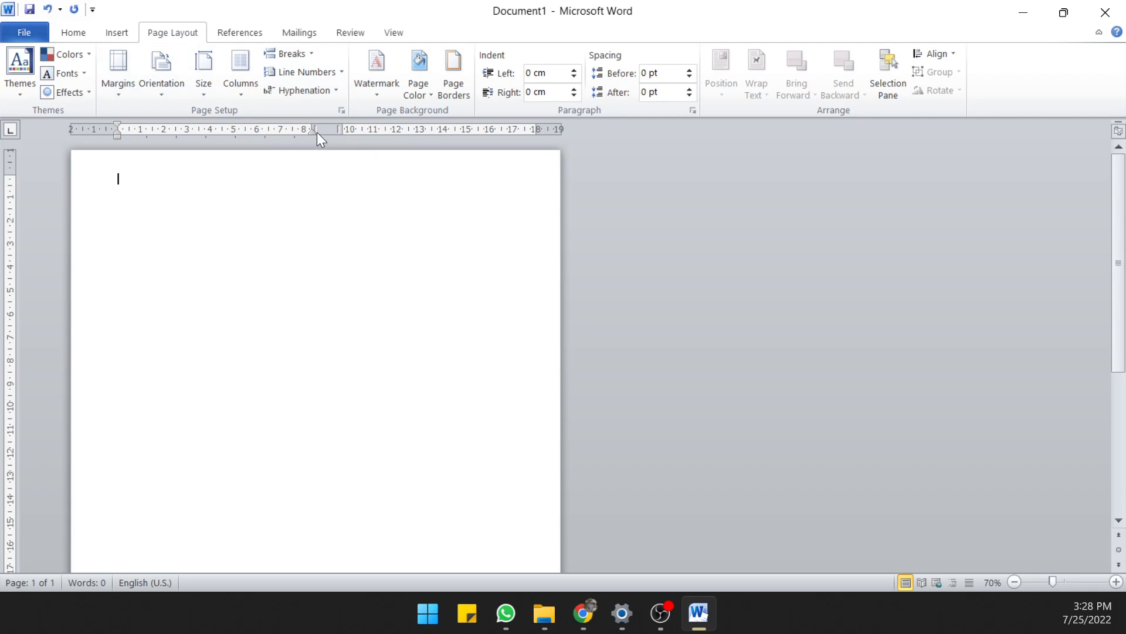
pyautogui.moveTo(313, 128); pyautogui.dragTo(319, 127)
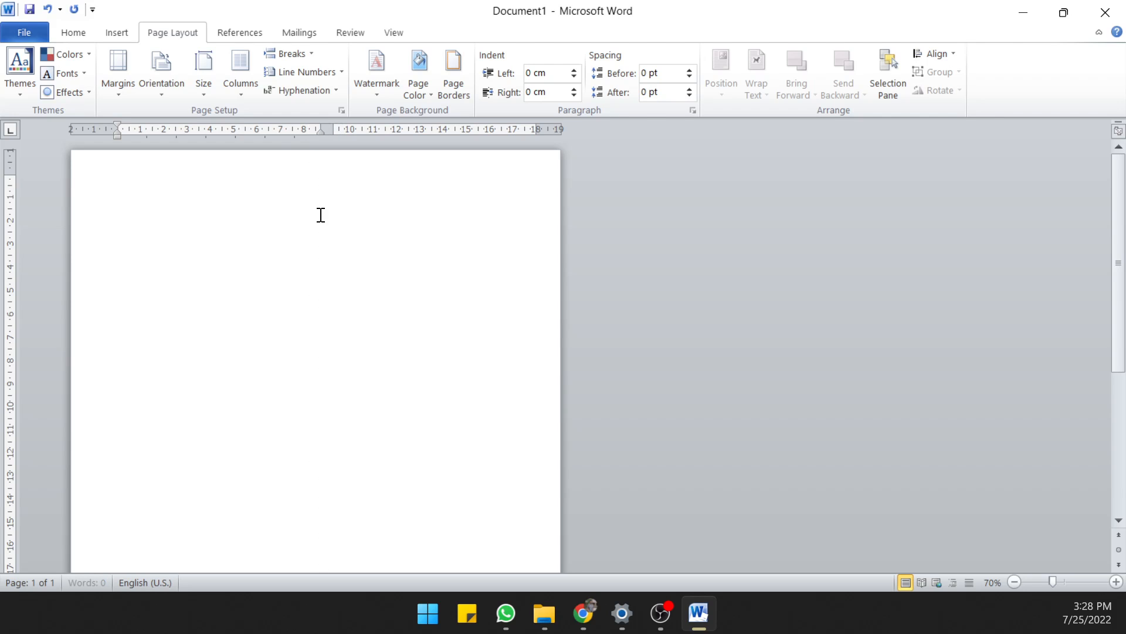
# Add a separator line between the two columns
pyautogui.click(248, 93)
pyautogui.click(262, 300)
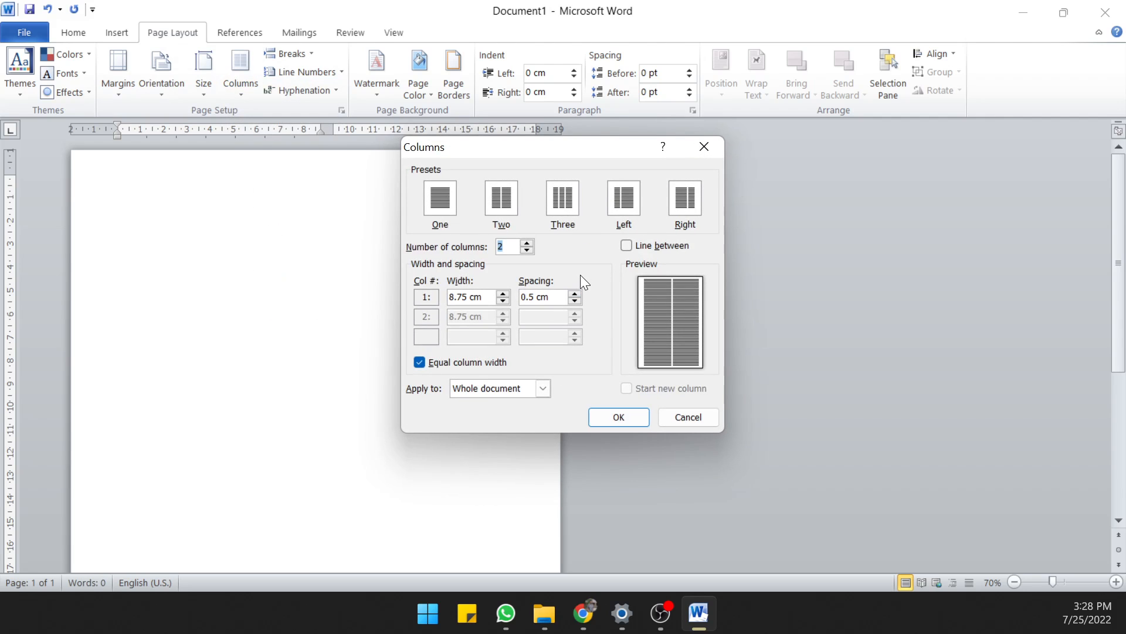
pyautogui.click(626, 246)
pyautogui.click(602, 417)
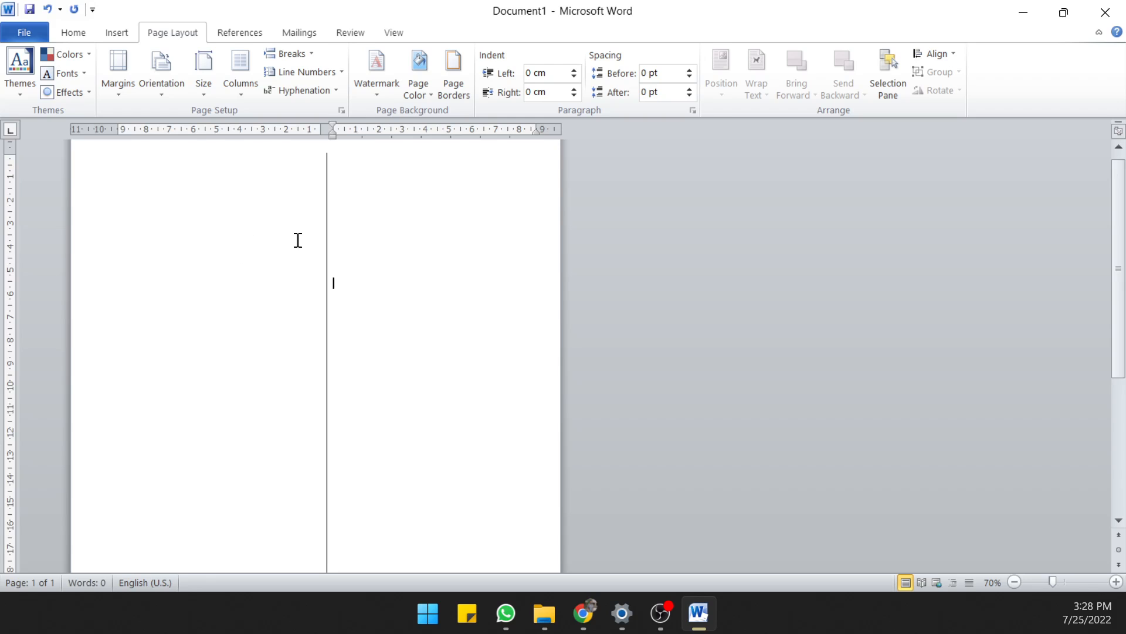
# Add a row of left tab stops across the first column, starting at about 0.75 cm and spaced about 0.5 cm apart
pyautogui.scroll(-3, 336, 270)
pyautogui.scroll(3, 335, 271)
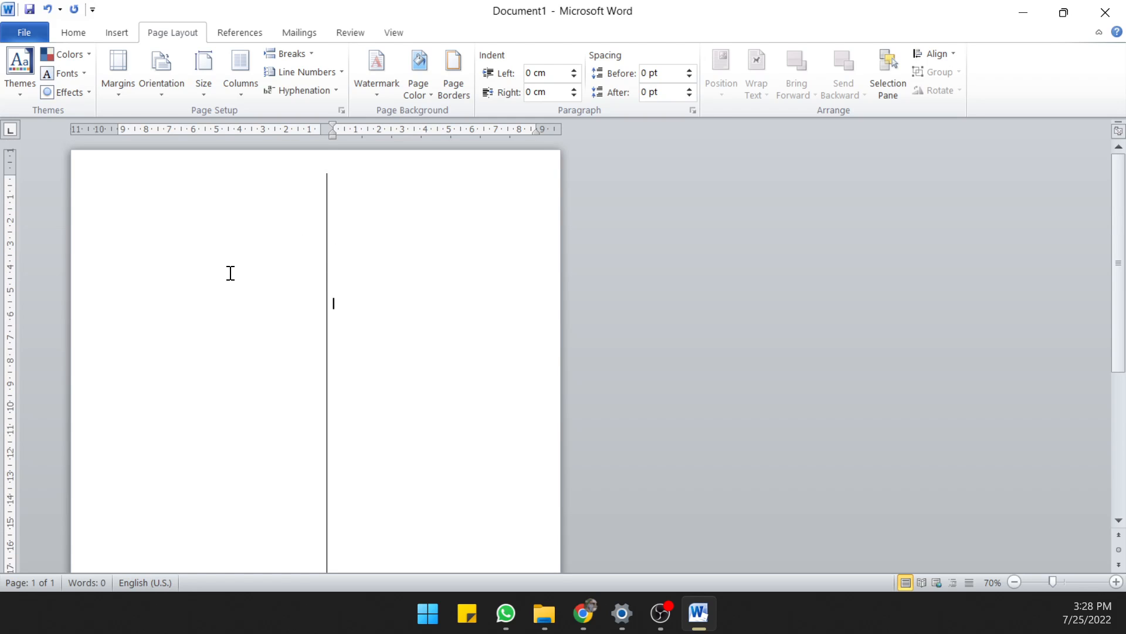
pyautogui.click(220, 184)
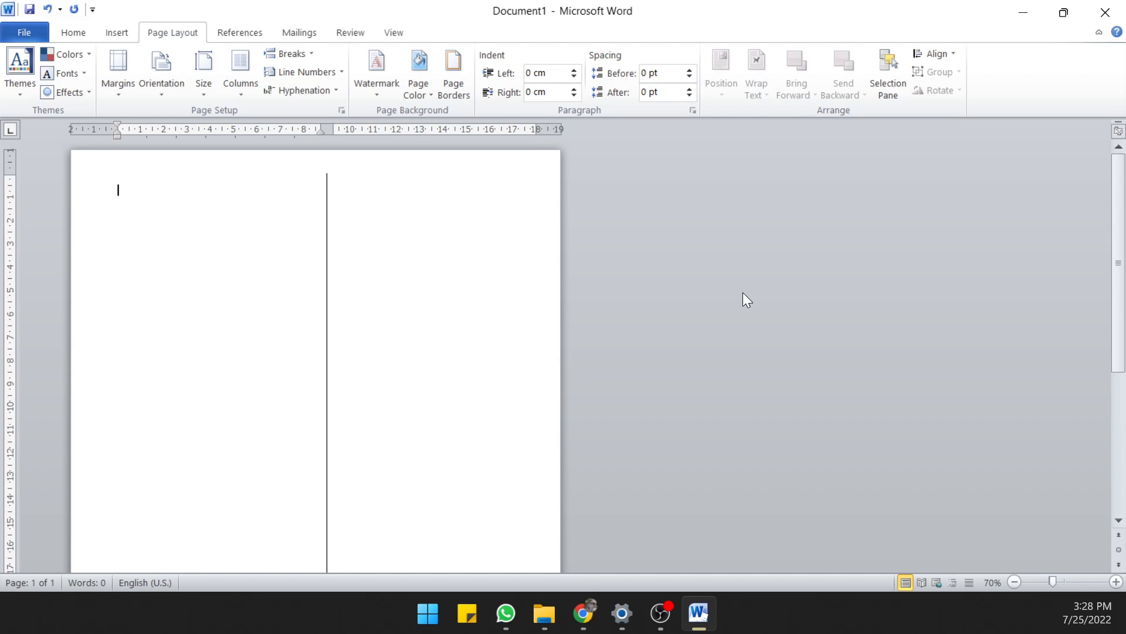
pyautogui.scroll(7, 440, 209)
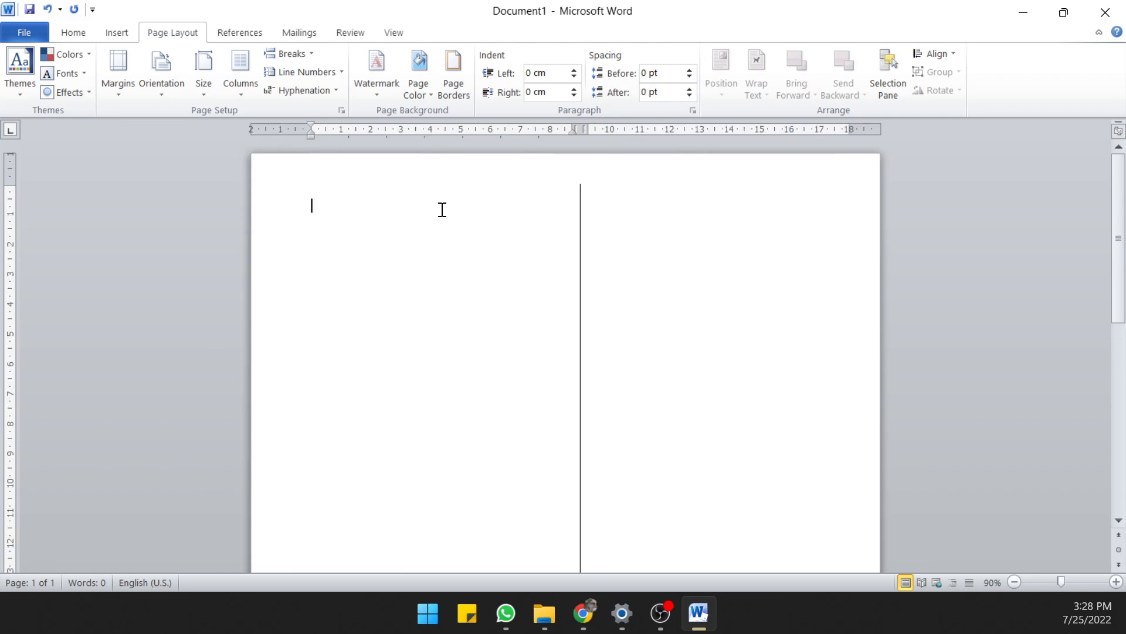
pyautogui.scroll(1, 520, 218)
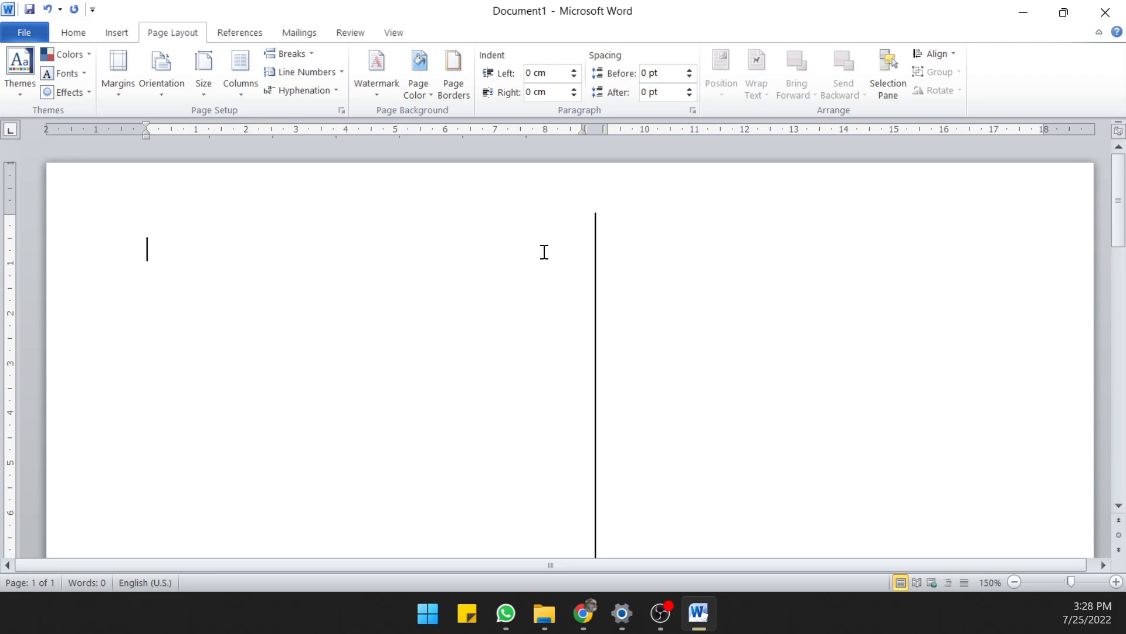
pyautogui.click(178, 135)
pyautogui.click(206, 137)
pyautogui.moveTo(207, 137); pyautogui.dragTo(202, 136)
pyautogui.click(234, 135)
pyautogui.click(258, 135)
pyautogui.click(283, 133)
pyautogui.click(307, 134)
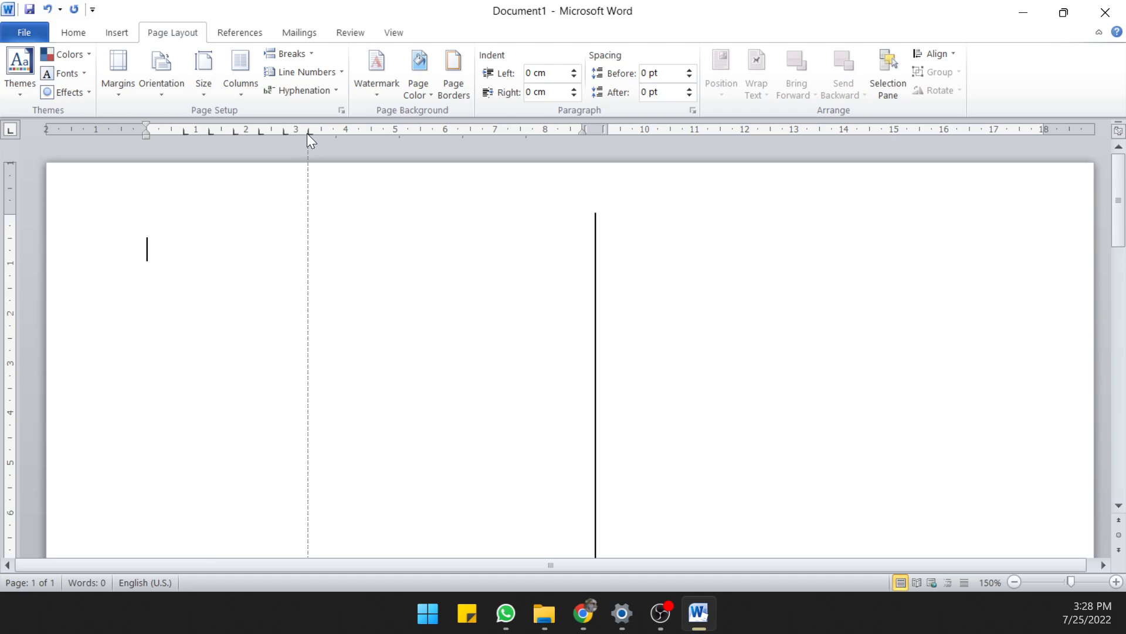
pyautogui.click(333, 135)
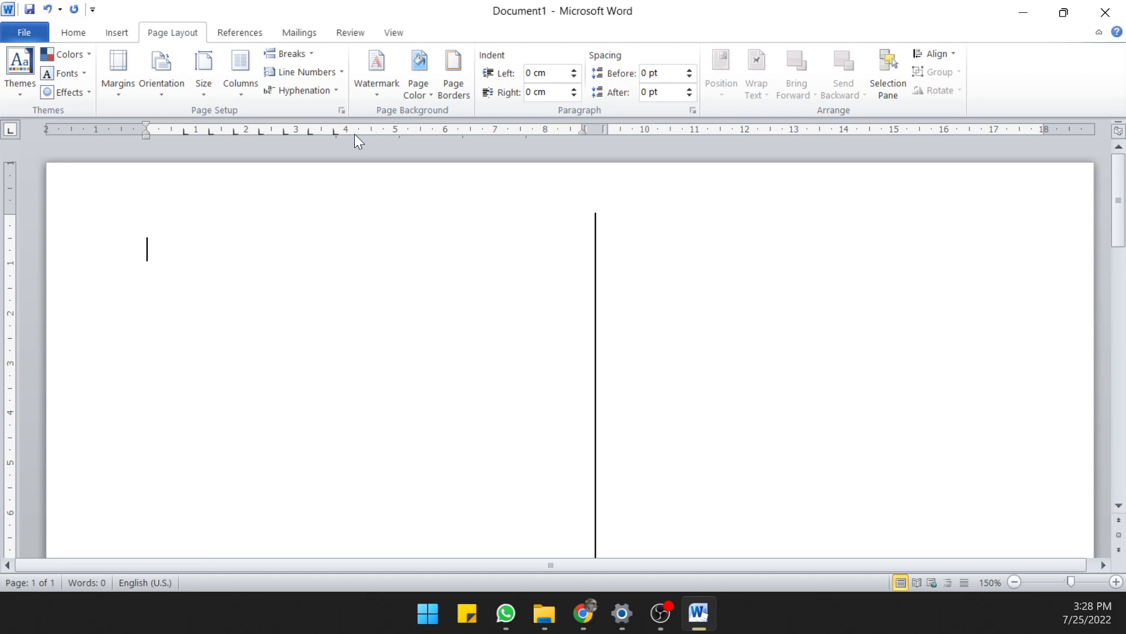
pyautogui.click(356, 134)
pyautogui.click(380, 133)
pyautogui.click(407, 131)
pyautogui.click(434, 133)
pyautogui.click(459, 131)
pyautogui.click(484, 133)
# Enter the question number "1." at the start of the first column, clearing the first attempt
pyautogui.write('1.')
pyautogui.hotkey('ctrl', 'z')
pyautogui.press('BackSpace')
pyautogui.press('BackSpace')
pyautogui.press('BackSpace')
pyautogui.write('1.')
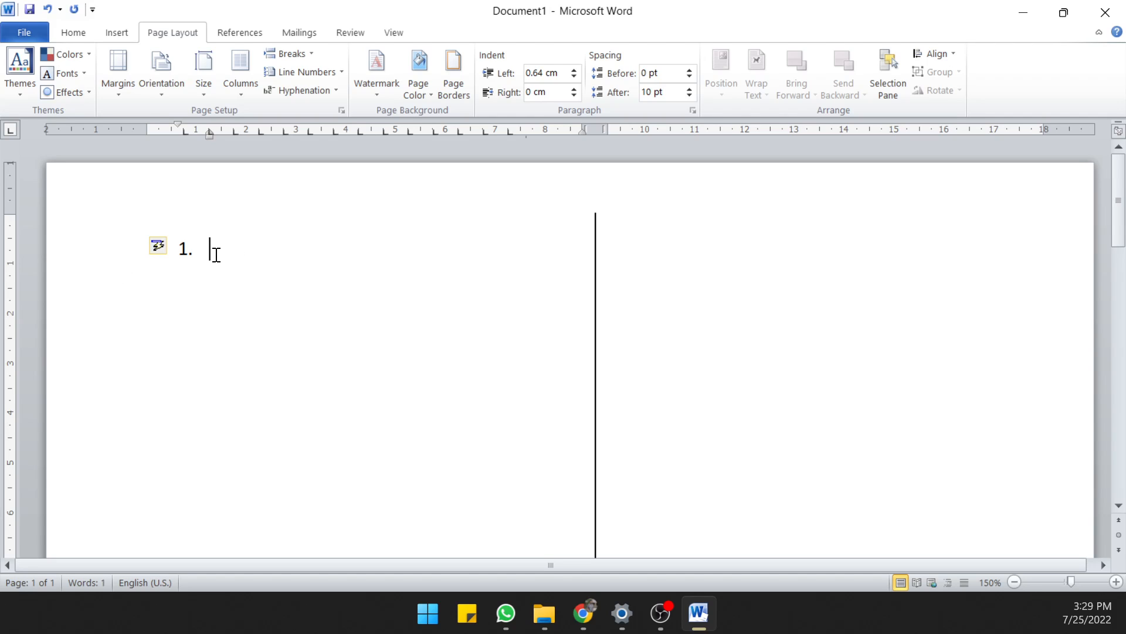
# Try the automatic numbered list with the items "adasd", "asd" and "asdasdas"
pyautogui.press('Return')
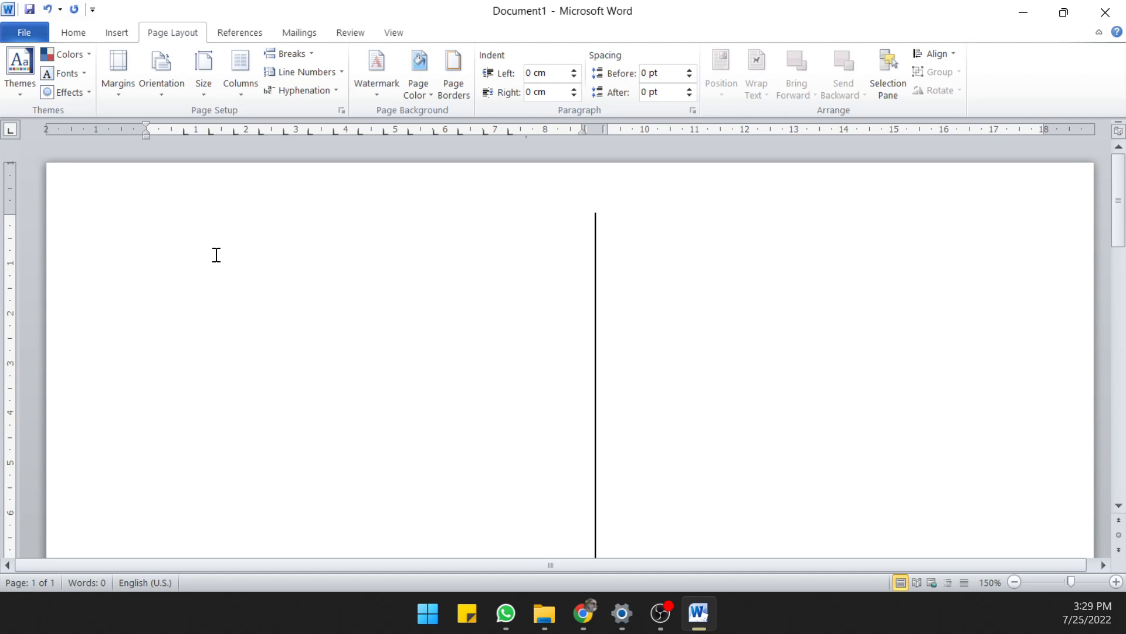
pyautogui.hotkey('ctrl', 'z')
pyautogui.write('adasd')
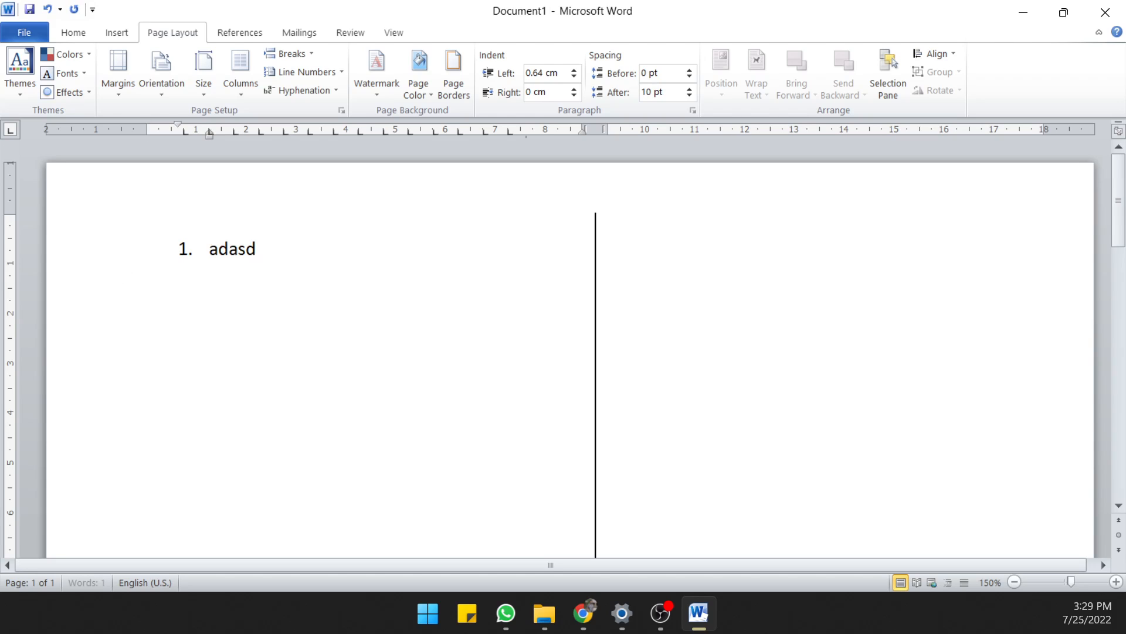
pyautogui.press('Return')
pyautogui.write('asd')
pyautogui.press('Return')
pyautogui.write('asdasdas')
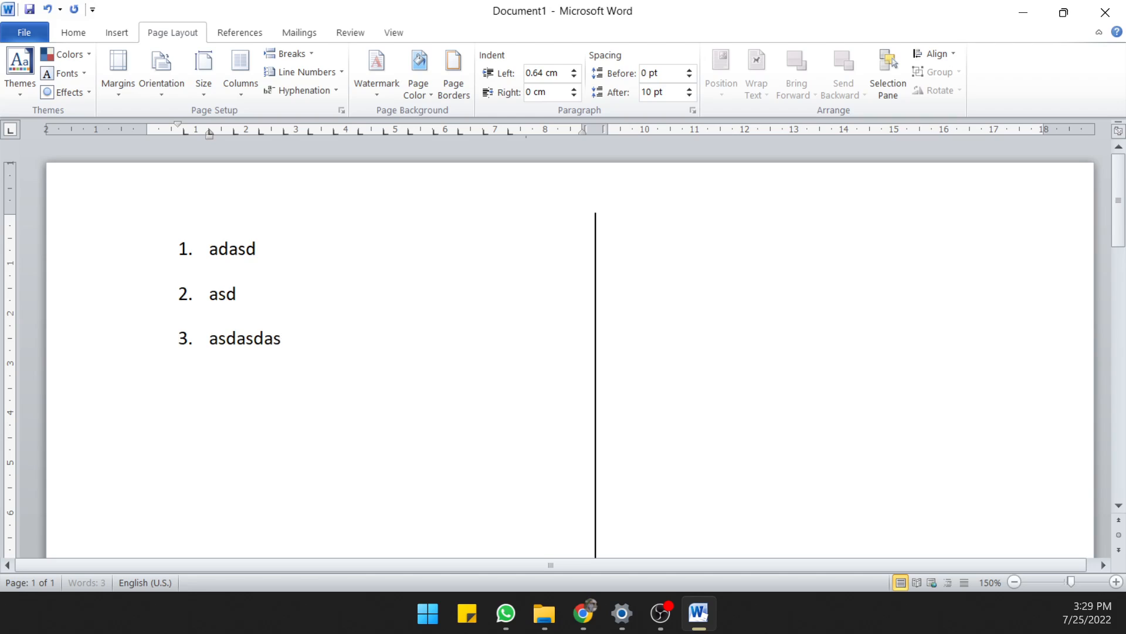
# Undo the trial list items and the automatic numbering back to a plain "1."
pyautogui.hotkey('ctrl', 'z')
pyautogui.hotkey('ctrl', 'z')
pyautogui.hotkey('ctrl', 'z')
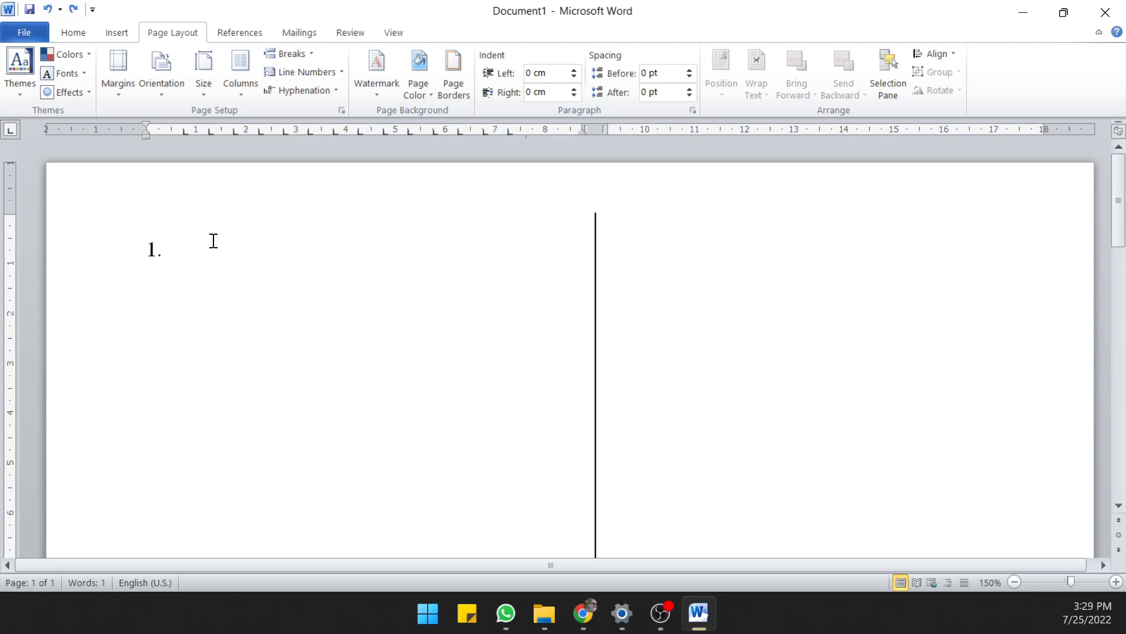
# Write the question after the number, aligned to the first tab stop, as filler text beginning "Soal biasa" and ending with an ellipsis
pyautogui.click(152, 246)
pyautogui.click(158, 252)
pyautogui.click(218, 250)
pyautogui.write('Soal biasa alkjsd ;las lasd;lakskdj aslkdj')
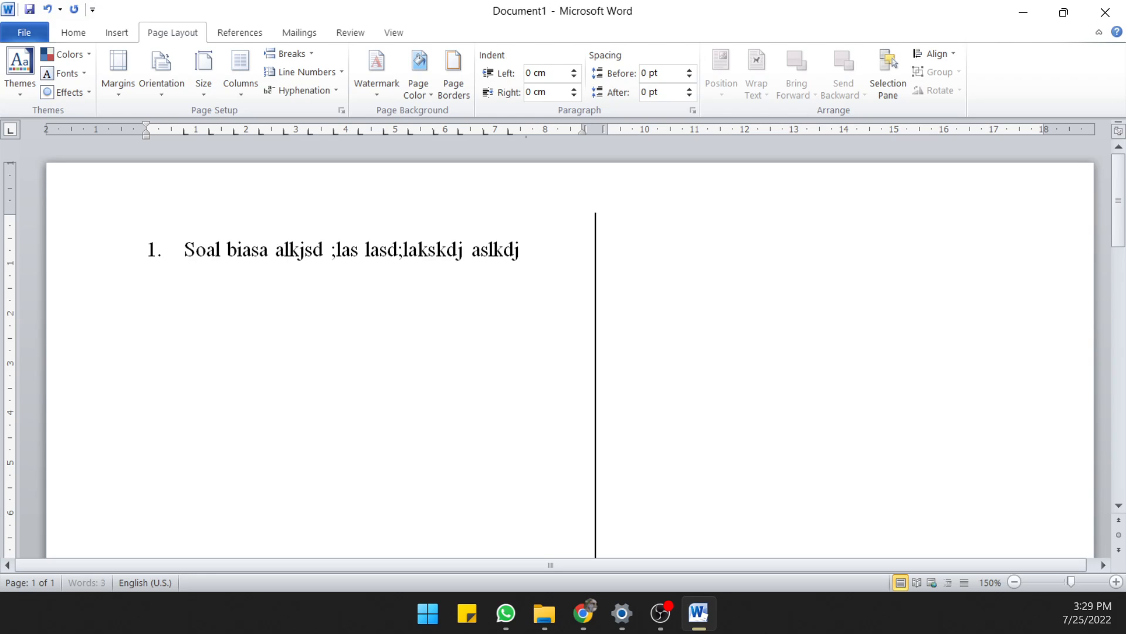
pyautogui.write(' laksjd ljsadljaksd ljasldjaslkdj alksdj')
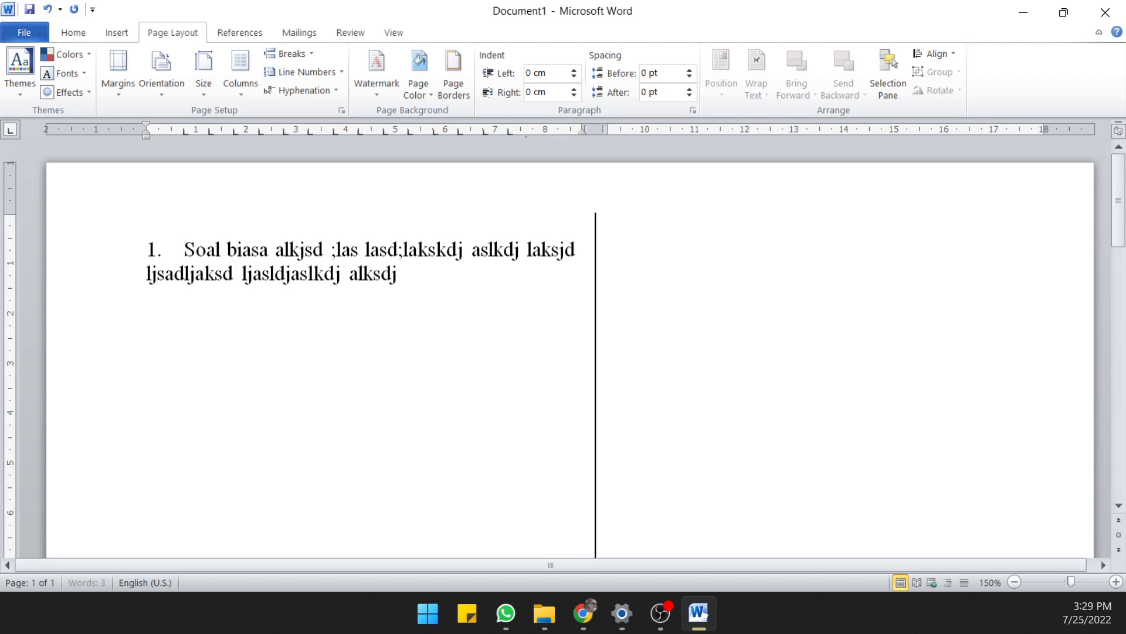
pyautogui.write(' laksjd laksjd lkjsadljalskj dljsadlkj')
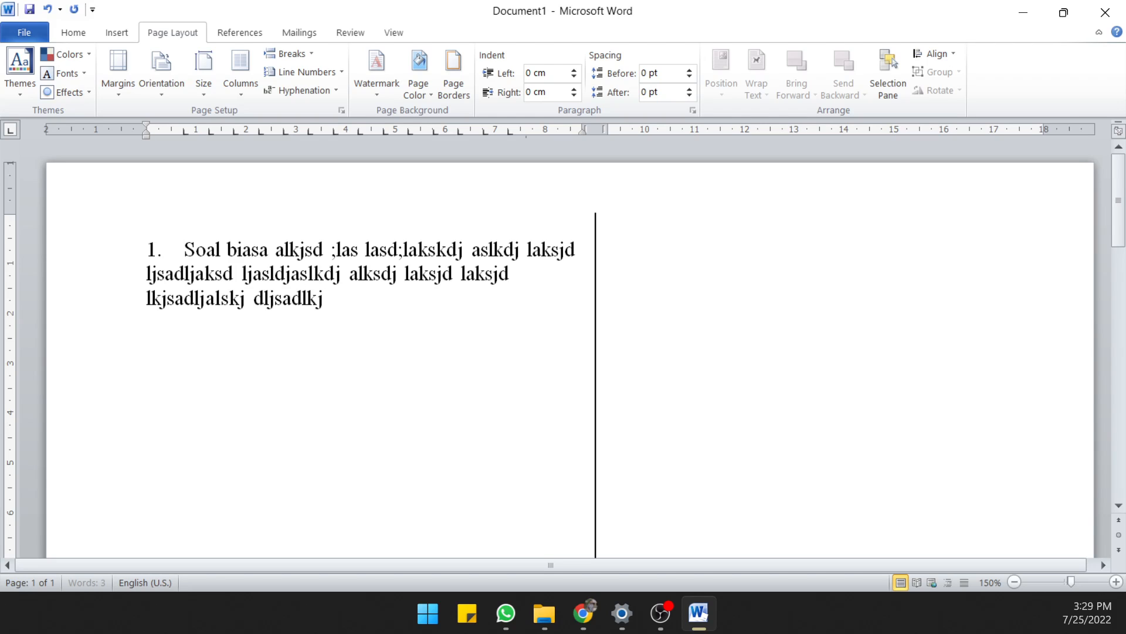
pyautogui.write(' ...')
# Apply a hanging indent to question 1 so its wrapped lines align with the question text
pyautogui.click(149, 282)
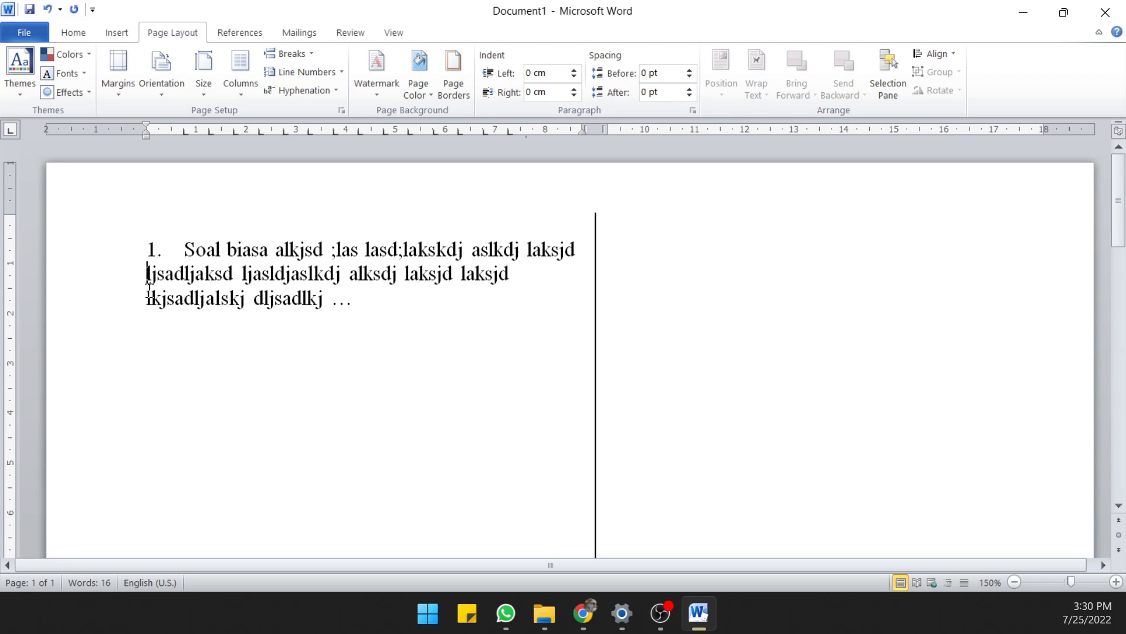
pyautogui.hotkey('ctrl', 't')
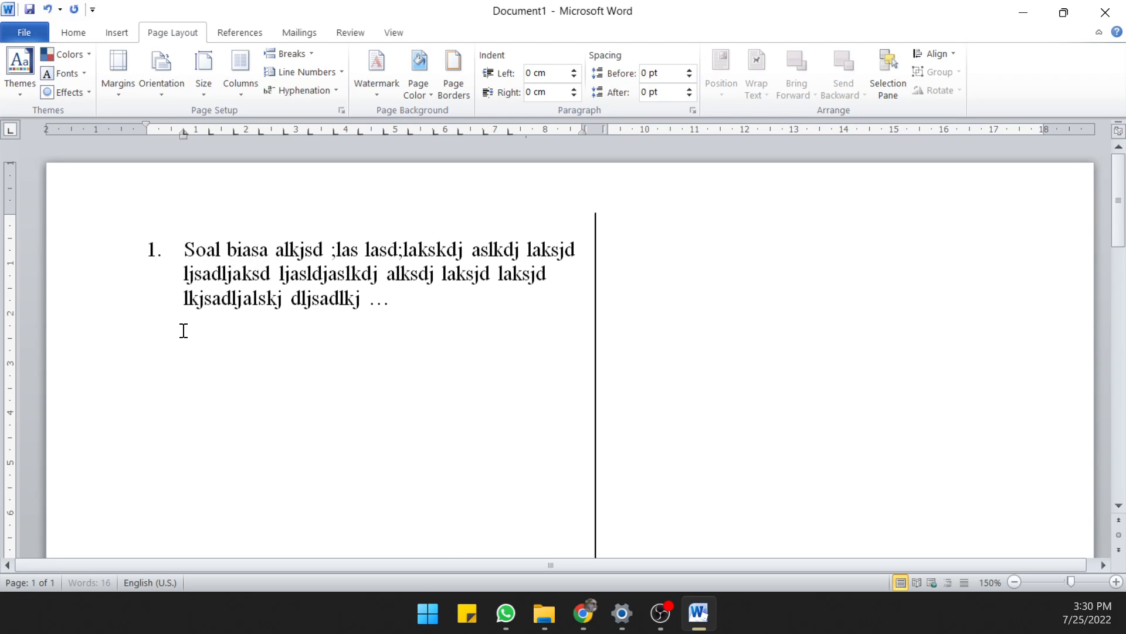
pyautogui.click(193, 322)
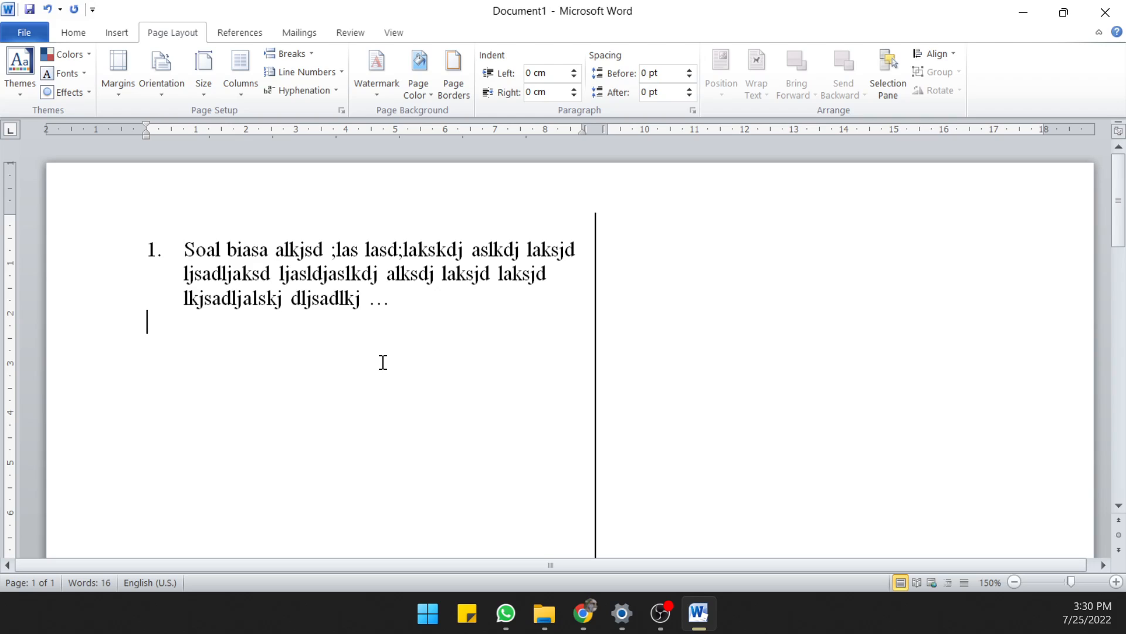
pyautogui.press('Tab')
pyautogui.press('BackSpace')
pyautogui.press('BackSpace')
pyautogui.press('Return')
# Add answer option "a." on a new indented line under the question, with filler text long enough to wrap onto a second line
pyautogui.click(406, 298)
pyautogui.press('Return')
pyautogui.press('Tab')
pyautogui.write('a.')
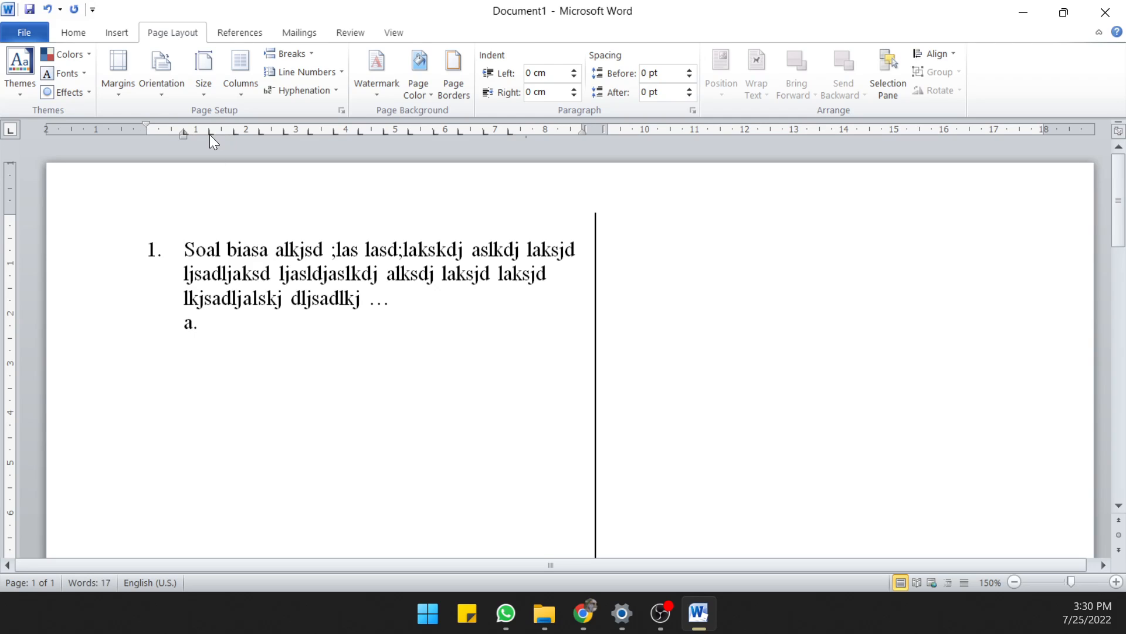
pyautogui.write('ahsdlkja sdjlajskd ljsadl')
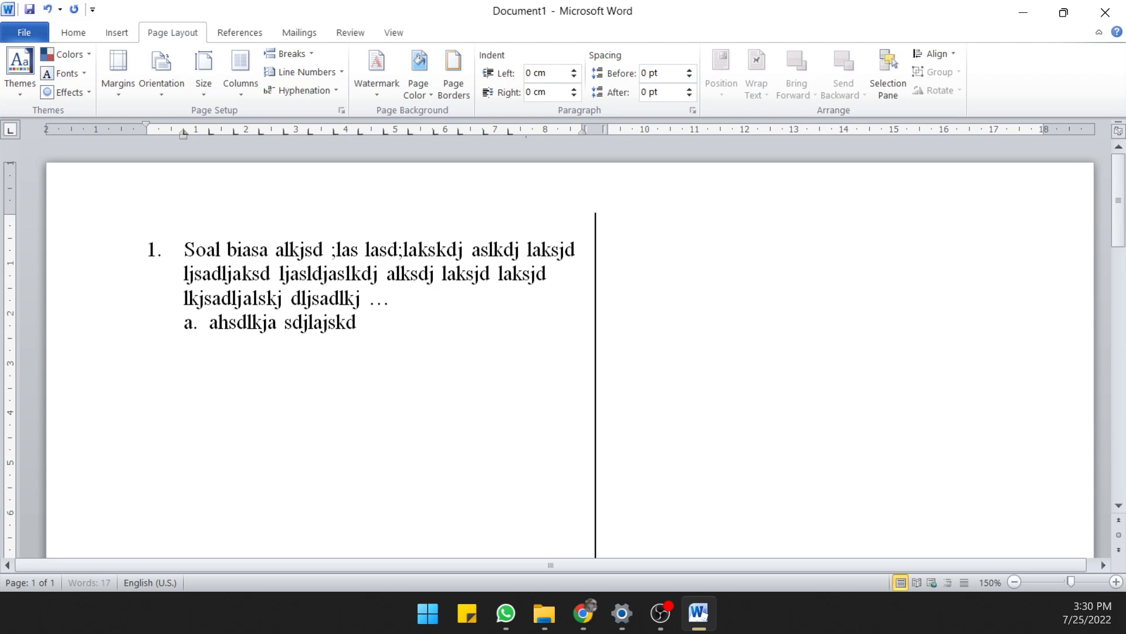
pyautogui.hotkey('ctrl', 'a')
pyautogui.hotkey('ctrl', 'k')
pyautogui.write('s')
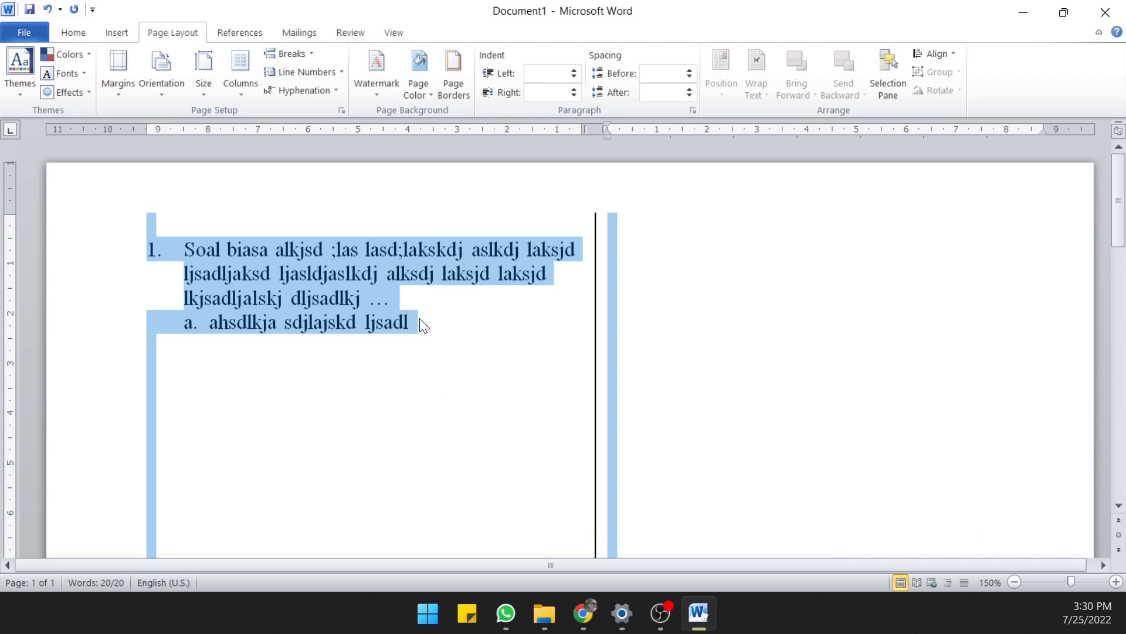
pyautogui.click(426, 322)
pyautogui.write('ajsd ljasldkj alsjdaljsdlajsdljaksd ljasdljasldj')
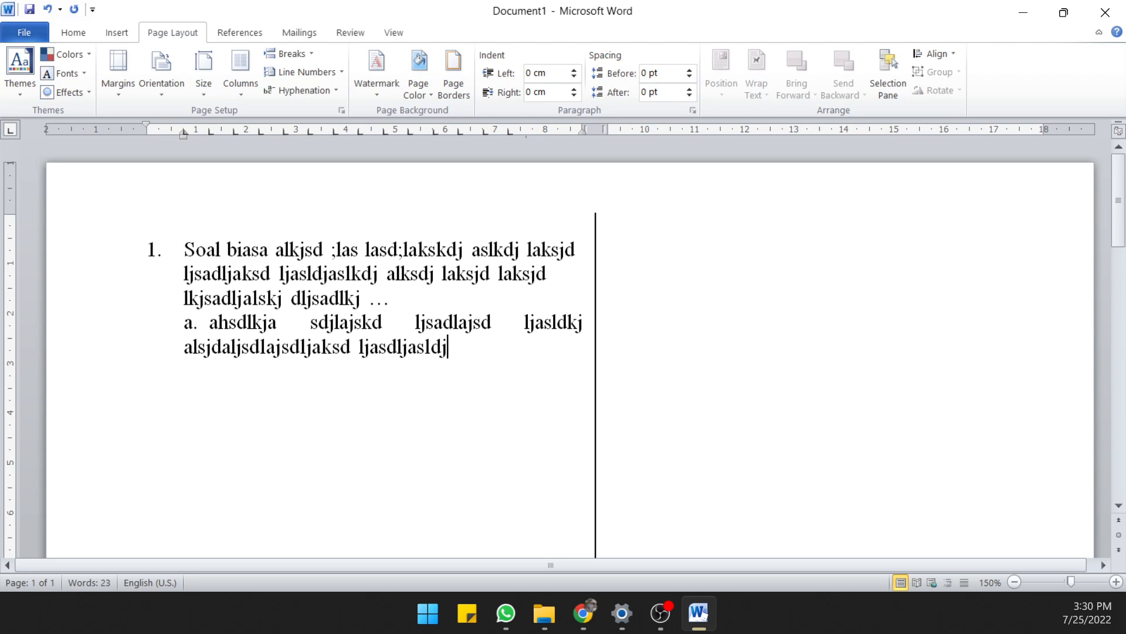
# Add answer option "b." on a new indented line, with filler text beginning "kjasld jalskjd" that wraps onto a second line
pyautogui.press('Return')
pyautogui.press('Tab')
pyautogui.write('b. kjasld jalskjd')
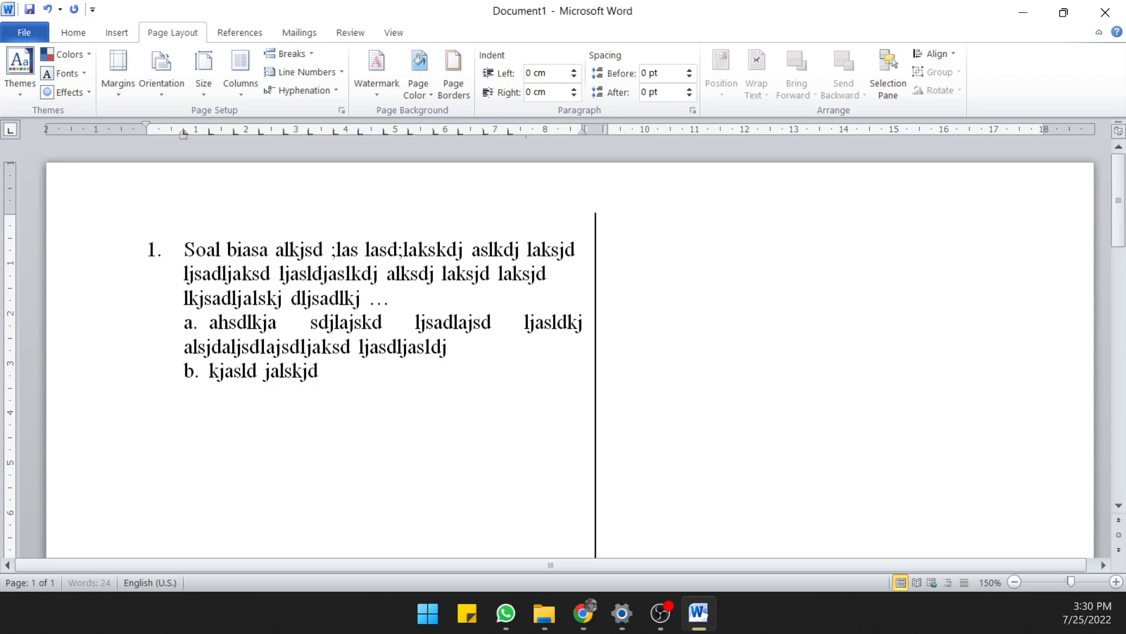
pyautogui.write(' laksjd lakjsd lakjsd laslkjdasljdlaksj dlkajsdlkja')
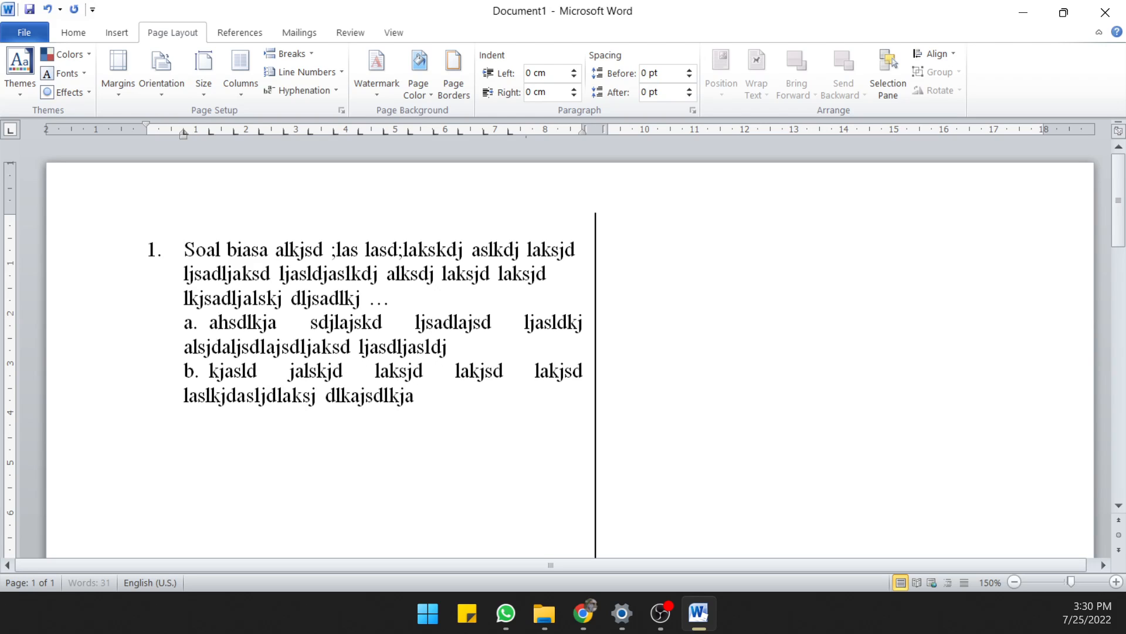
# Add answer option "c." on the next indented line, with two-line filler text beginning "akjsdl jasljdalskj"
pyautogui.press('Return')
pyautogui.press('Tab')
pyautogui.write('c.')
pyautogui.press('Tab')
pyautogui.write('akjsdl jasljdalskj dla')
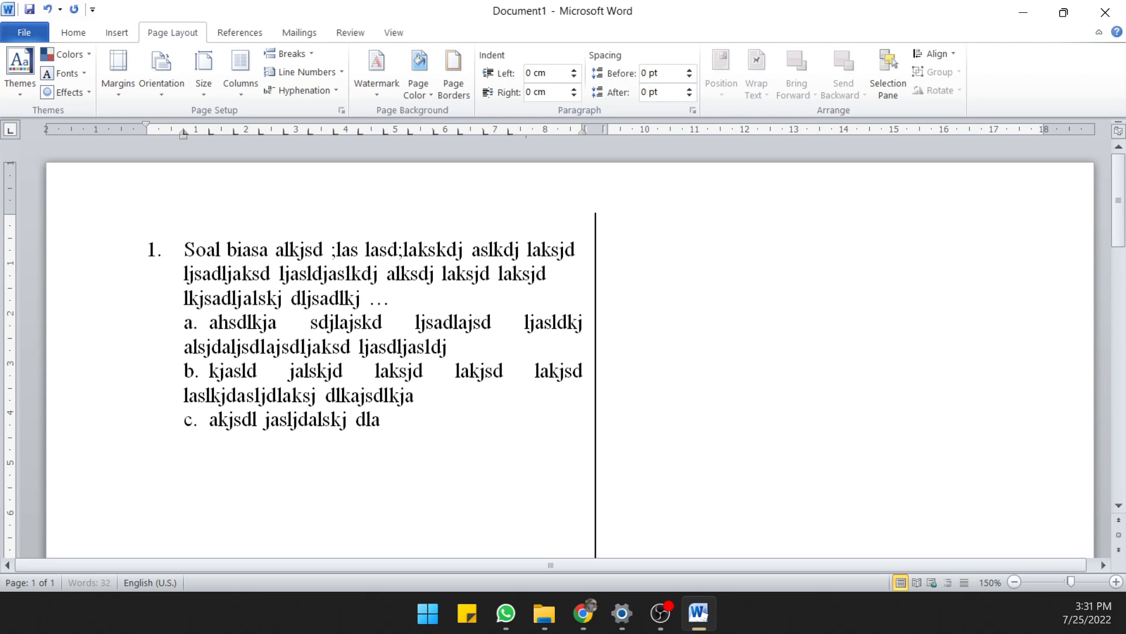
pyautogui.write('kjsd lkjas ldjasld jlaksjd ljsadla')
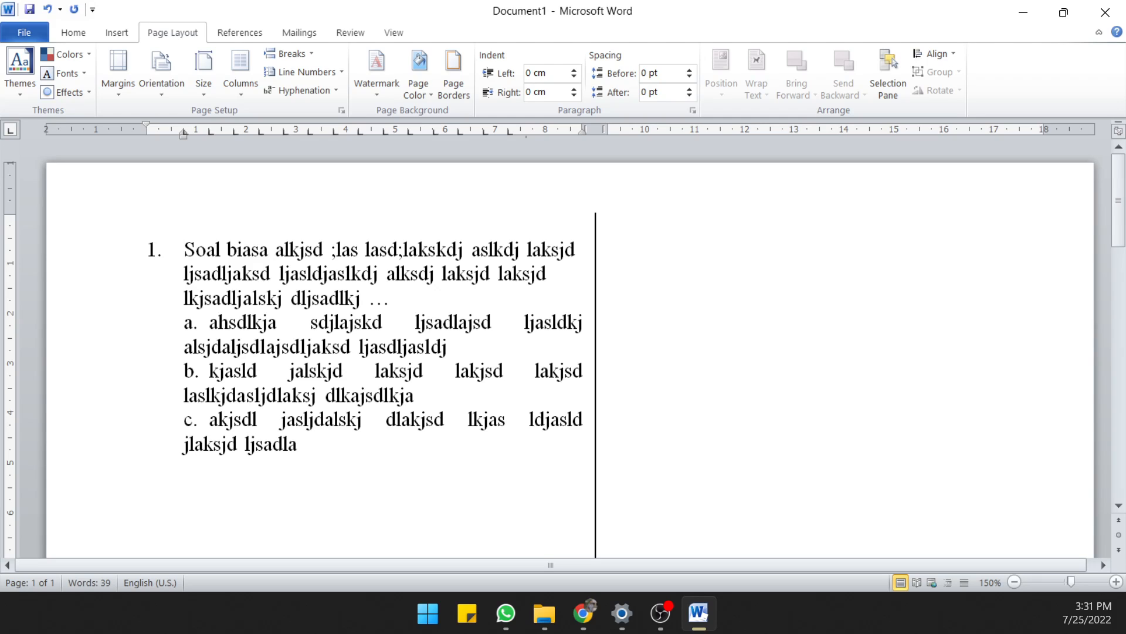
# Add answer option "d." on the next indented line, with two-line filler text beginning "ansld jaljskd"
pyautogui.press('Return')
pyautogui.press('Return')
pyautogui.write('d')
pyautogui.press('BackSpace')
pyautogui.press('Tab')
pyautogui.write('d. ansld jaljskd lakjs ld')
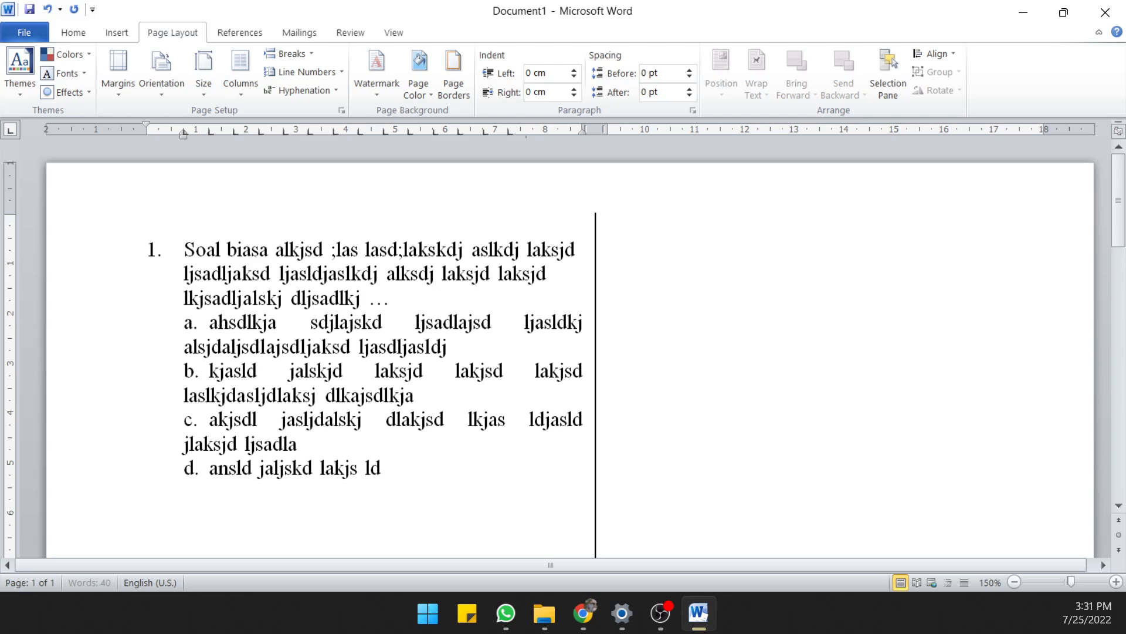
pyautogui.write('jaksd ljalsjdalskj dlkajs dljaslkja')
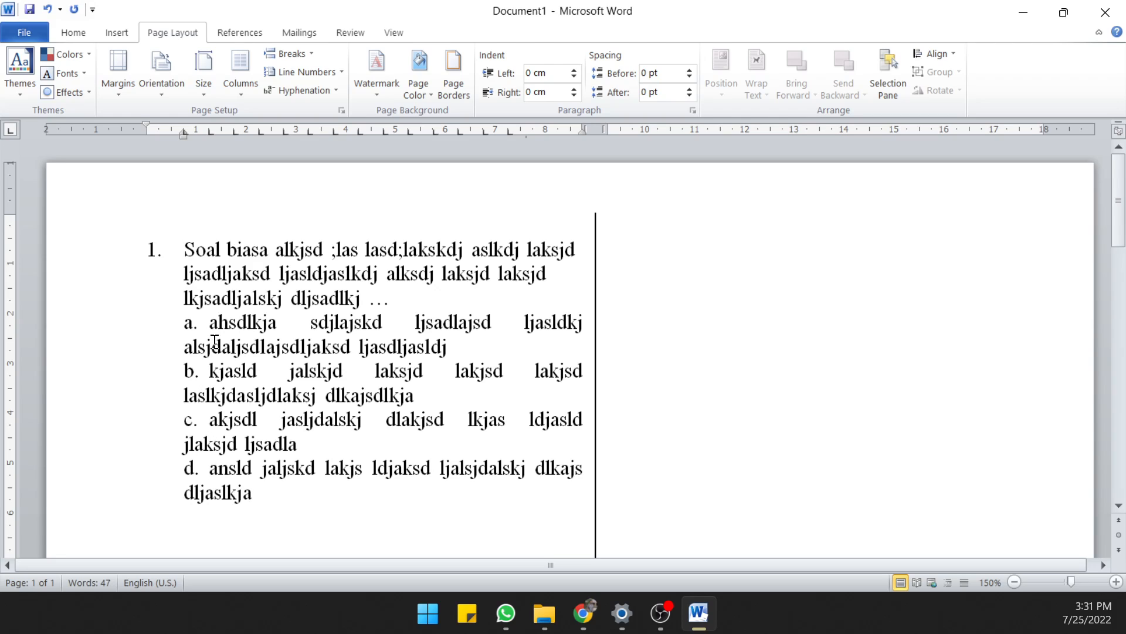
# Indent the wrapped second lines of options a to d so they align with each option's text rather than its letter
pyautogui.click(184, 346)
pyautogui.press('Tab')
pyautogui.click(183, 395)
pyautogui.press('Tab')
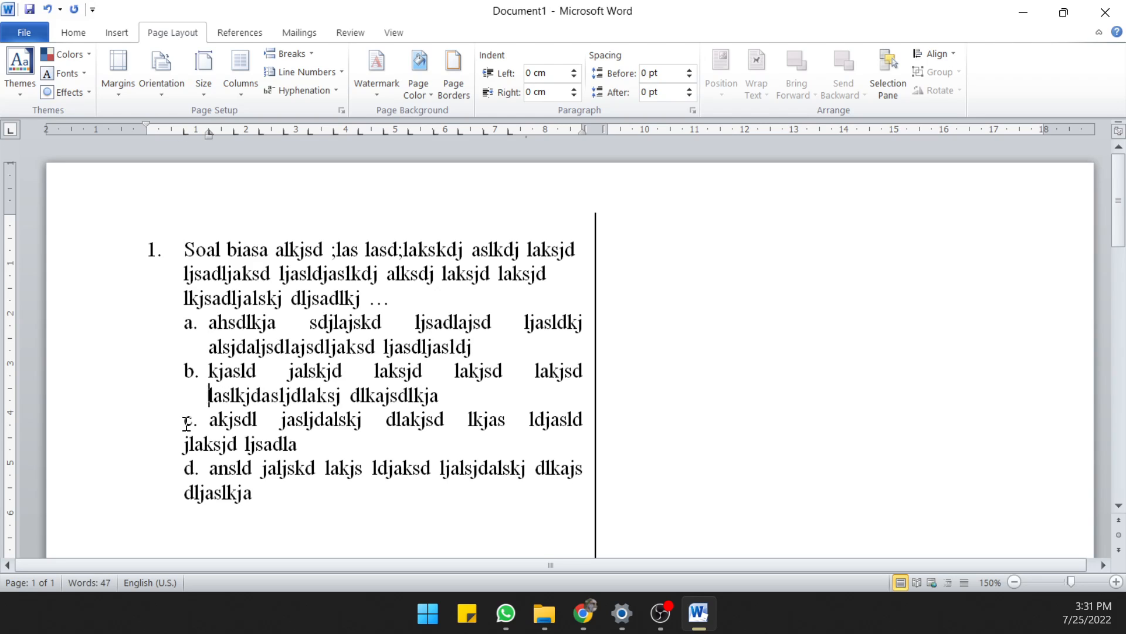
pyautogui.click(184, 444)
pyautogui.press('Tab')
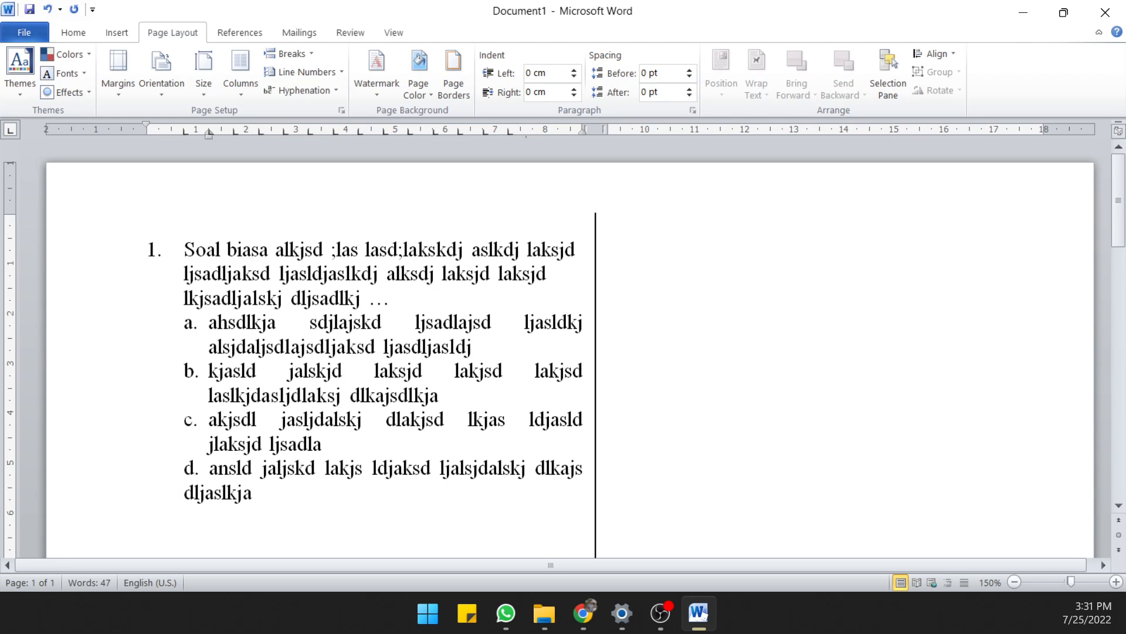
pyautogui.press('Tab')
pyautogui.click(276, 520)
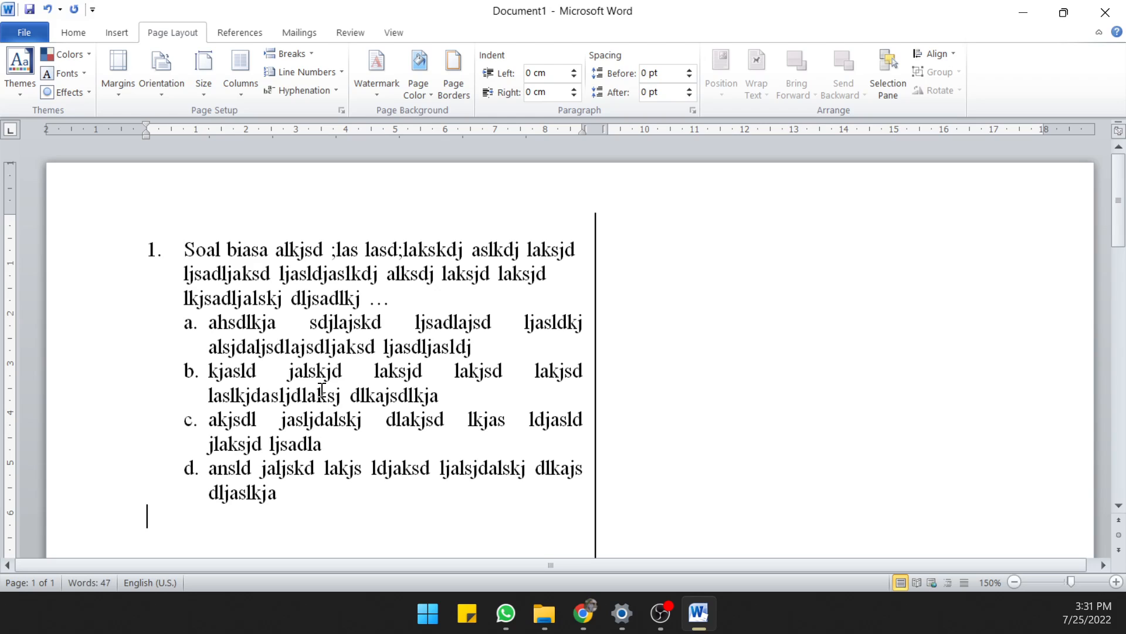
# Change the font of question 1 and all its answer options to Calibri (Body)
pyautogui.moveTo(154, 249); pyautogui.dragTo(311, 510)
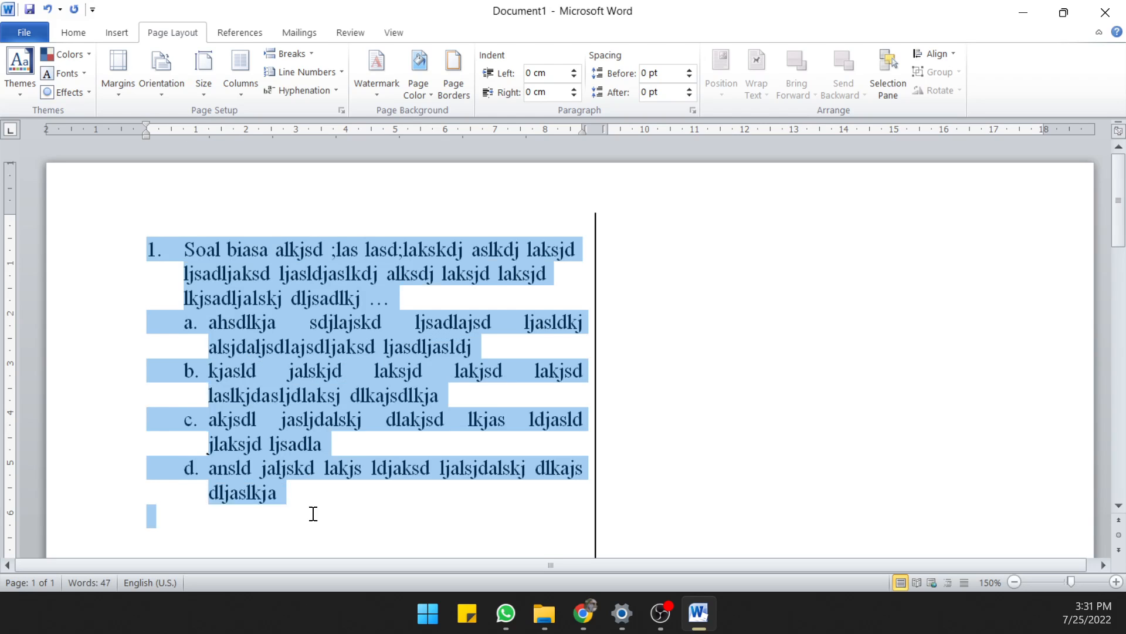
pyautogui.scroll(-2, 332, 448)
pyautogui.moveTo(332, 449); pyautogui.dragTo(357, 411)
pyautogui.hotkey('ctrl', 'c')
pyautogui.click(74, 32)
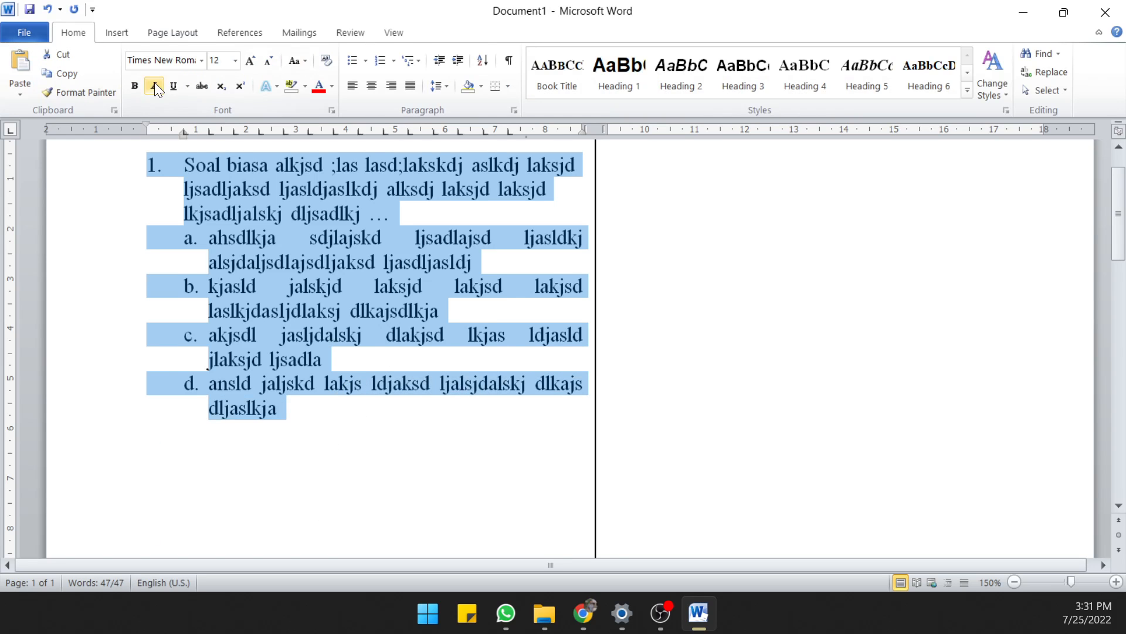
pyautogui.click(200, 61)
pyautogui.click(166, 120)
pyautogui.click(294, 263)
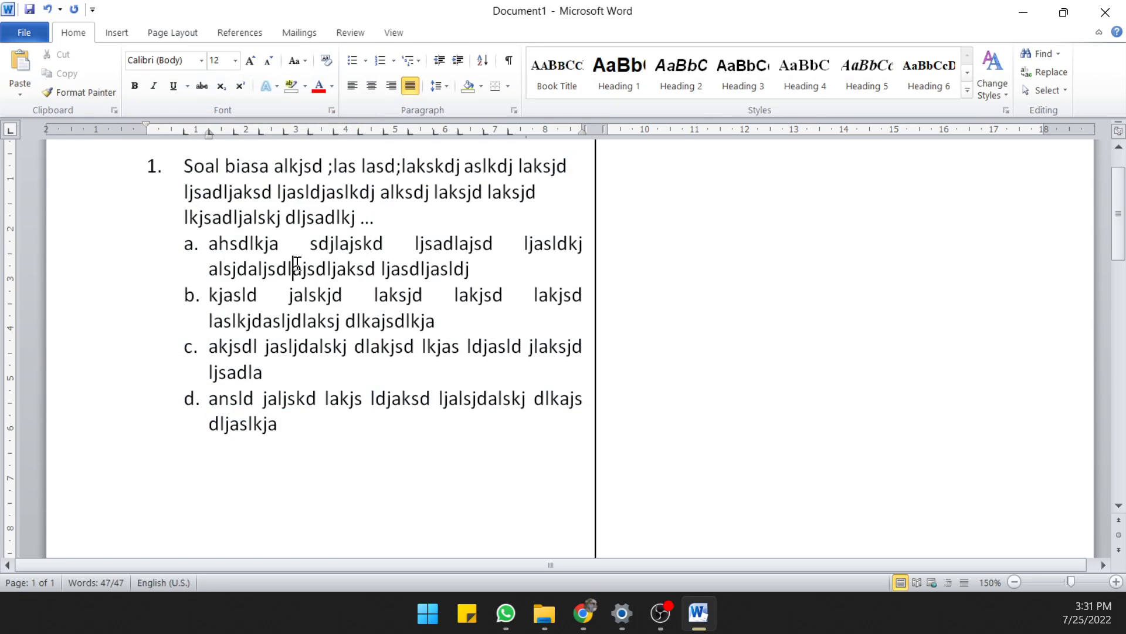
# Duplicate the whole question 1 block with its options below the original, leaving one blank line between them
pyautogui.scroll(-3, 303, 248)
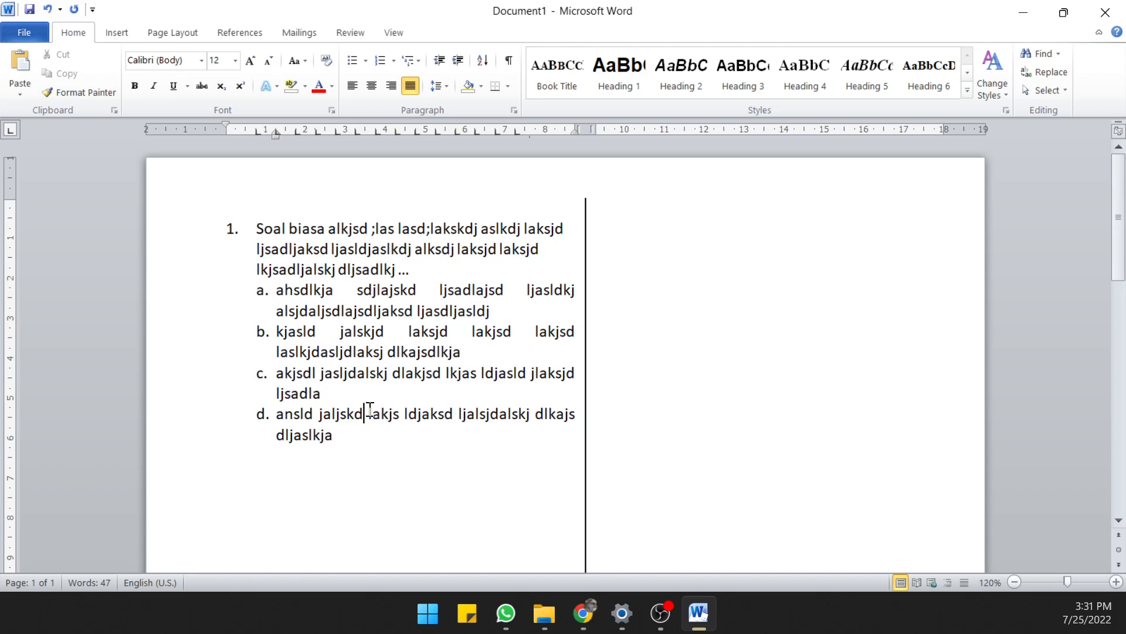
pyautogui.click(370, 409)
pyautogui.click(233, 229)
pyautogui.moveTo(236, 233); pyautogui.dragTo(310, 444)
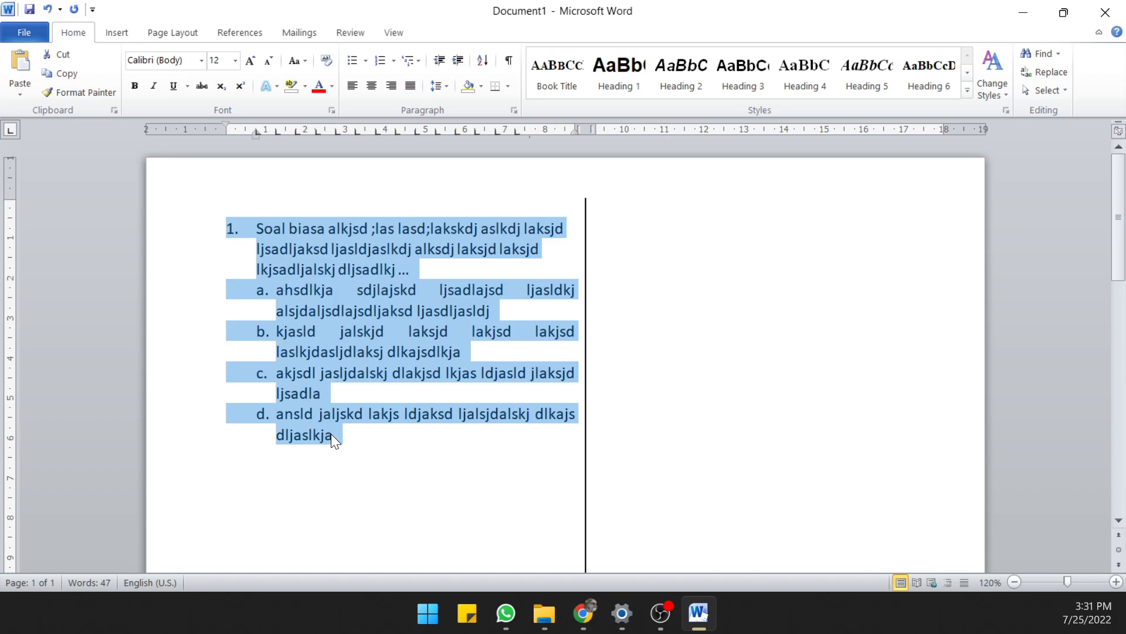
pyautogui.click(333, 434)
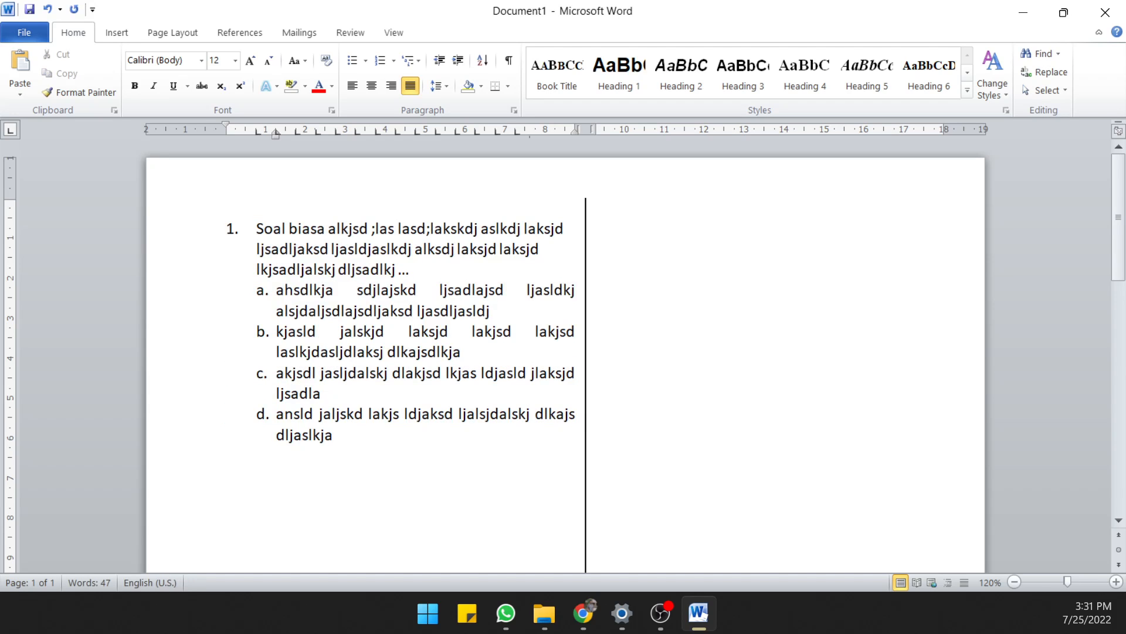
pyautogui.press('Return')
pyautogui.hotkey('ctrl', 'v')
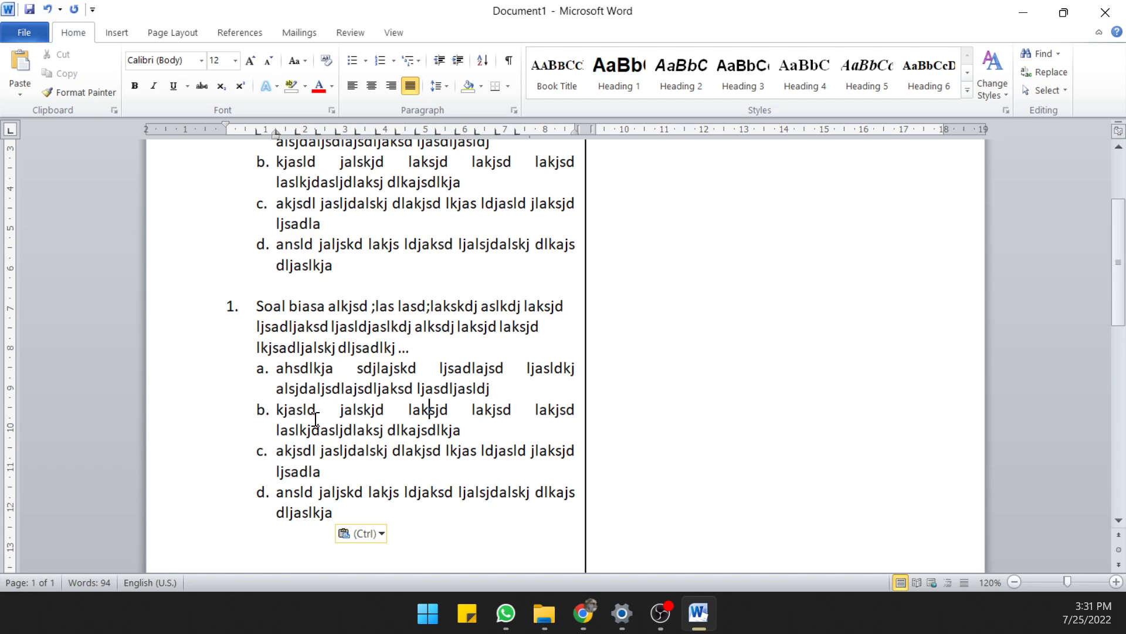
# In the duplicated question, delete options b to d and shorten option a to "ahsdlkja"
pyautogui.moveTo(351, 370); pyautogui.dragTo(471, 393)
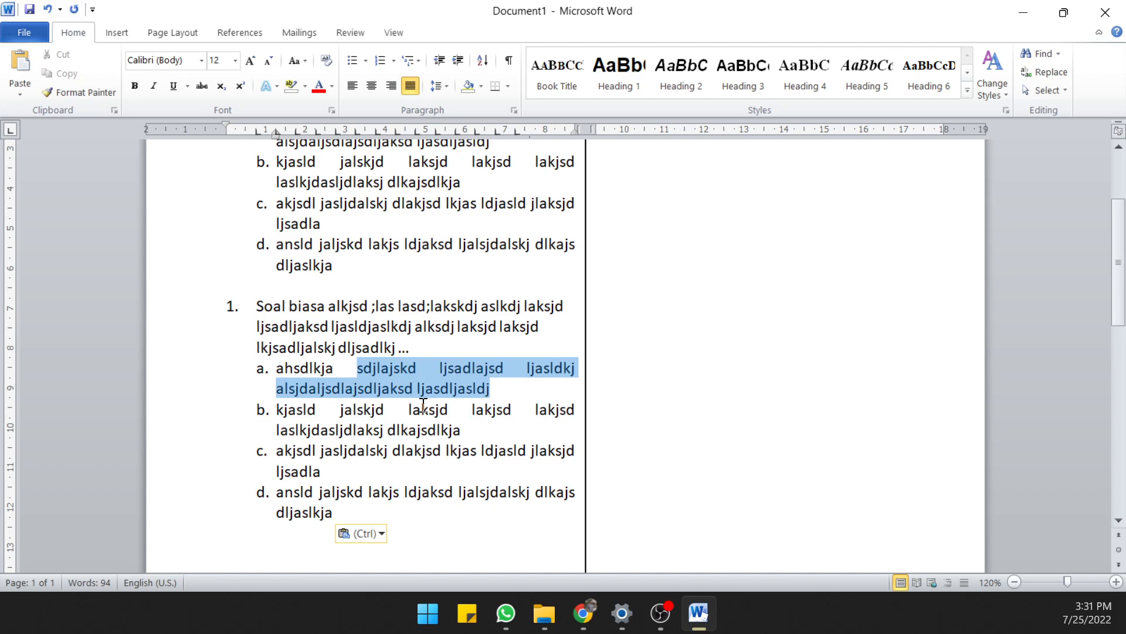
pyautogui.click(304, 451)
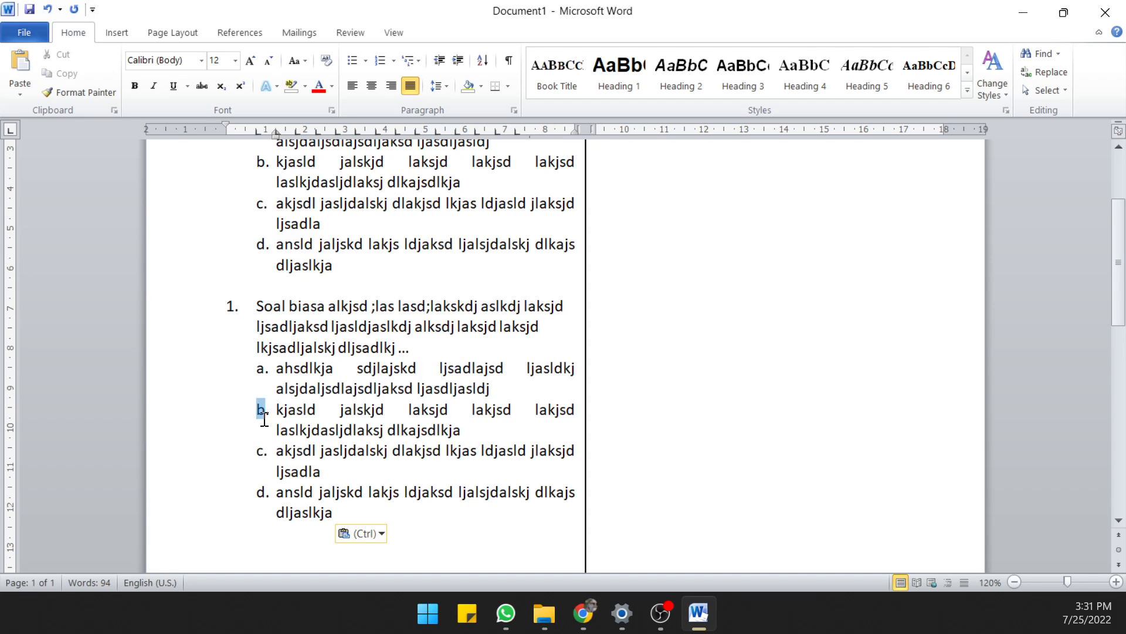
pyautogui.moveTo(258, 411); pyautogui.dragTo(332, 502)
pyautogui.press('Delete')
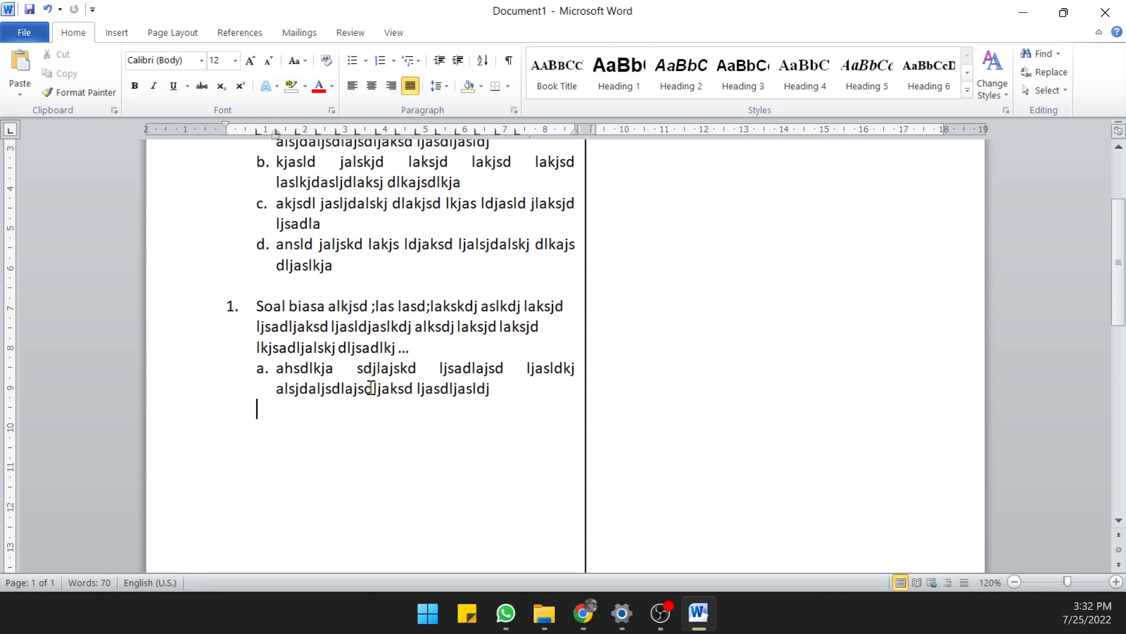
pyautogui.moveTo(441, 367); pyautogui.dragTo(484, 397)
pyautogui.press('Delete')
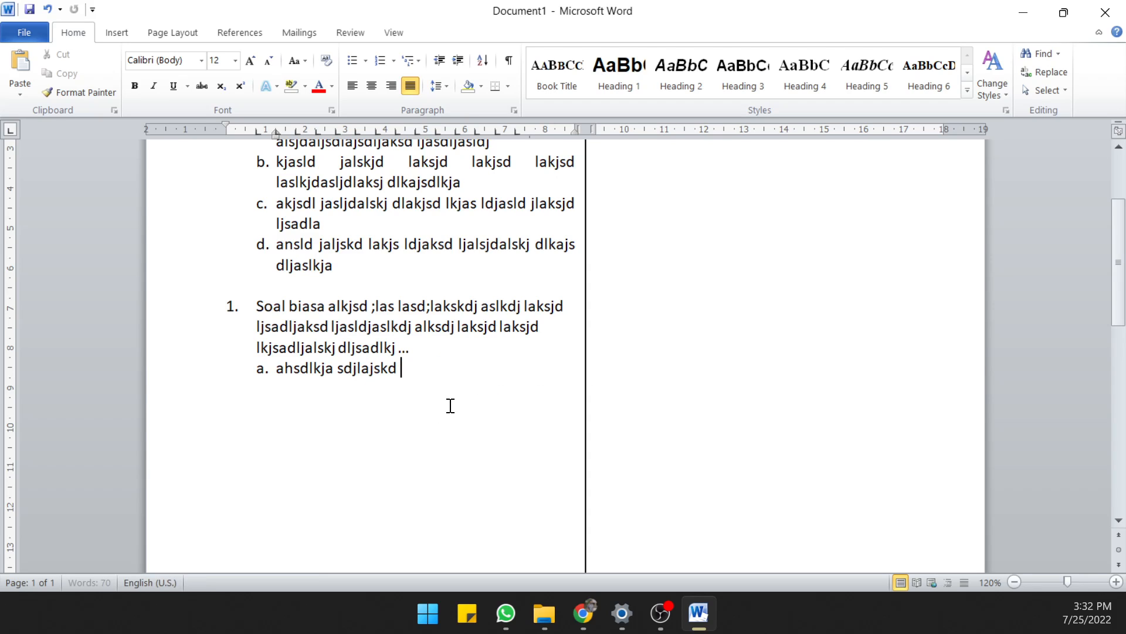
pyautogui.moveTo(338, 368); pyautogui.dragTo(405, 370)
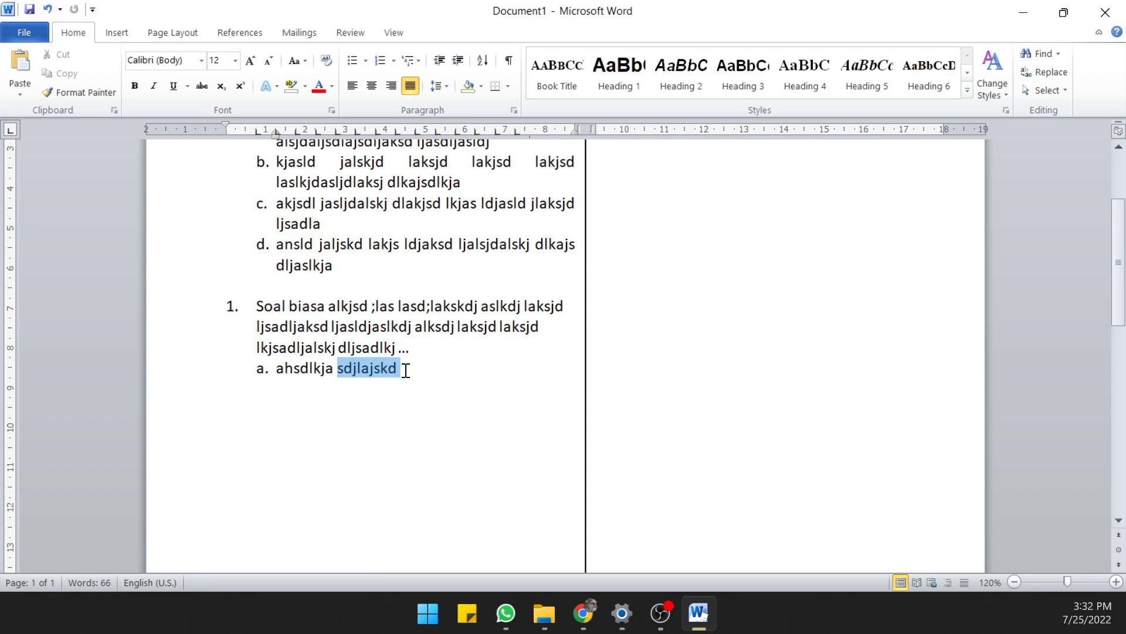
pyautogui.press('Delete')
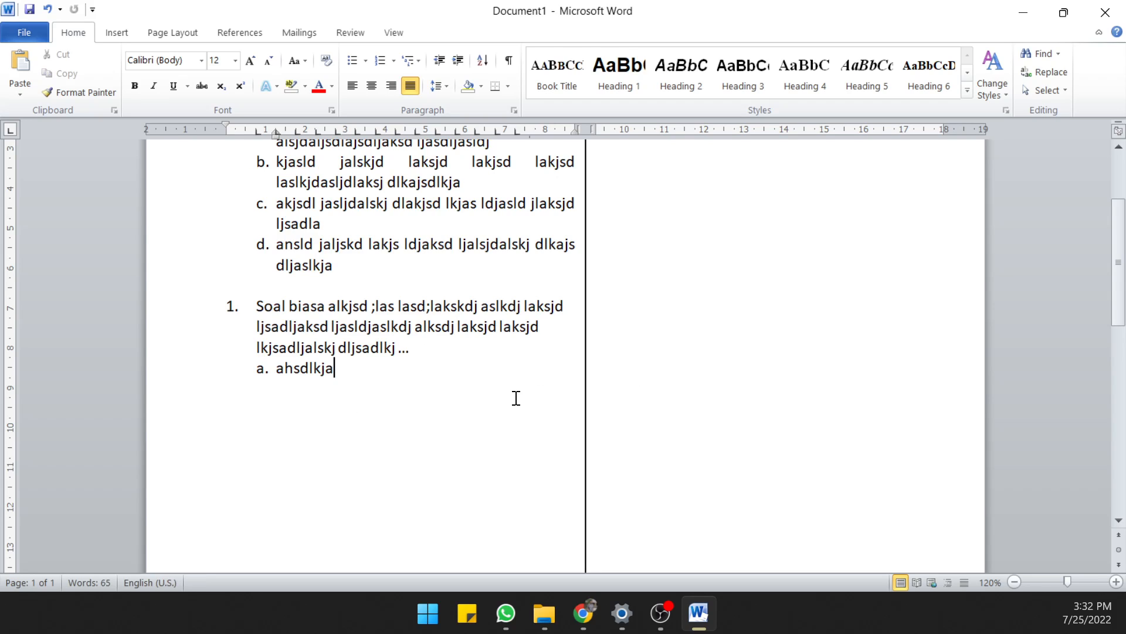
# Add option "c." with the text "akjlsd als" on the same line as option a, tabbed over as a second column
pyautogui.press('Tab')
pyautogui.press('Tab')
pyautogui.press('Tab')
pyautogui.press('Tab')
pyautogui.press('Tab')
pyautogui.write('c. akjlsd als')
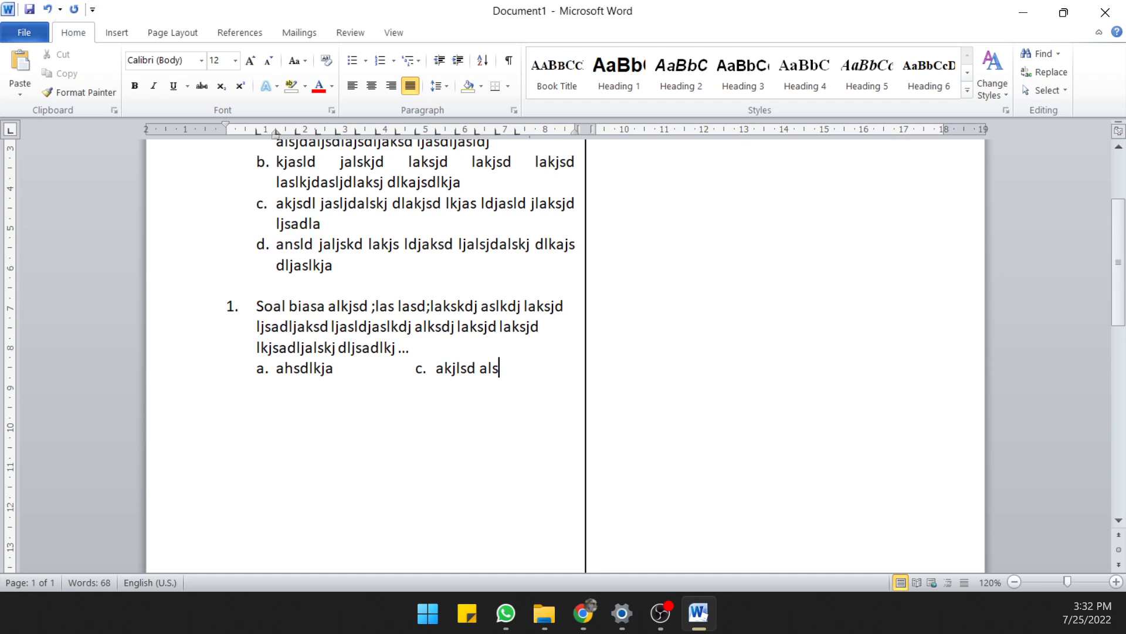
# Add a second options row with "b. ajksldkjasl" under option a and "d. a;lsdk;laksd;laks" aligned under option c
pyautogui.press('Return')
pyautogui.write('b.')
pyautogui.press('Tab')
pyautogui.write('ajksldkjasl                  ')
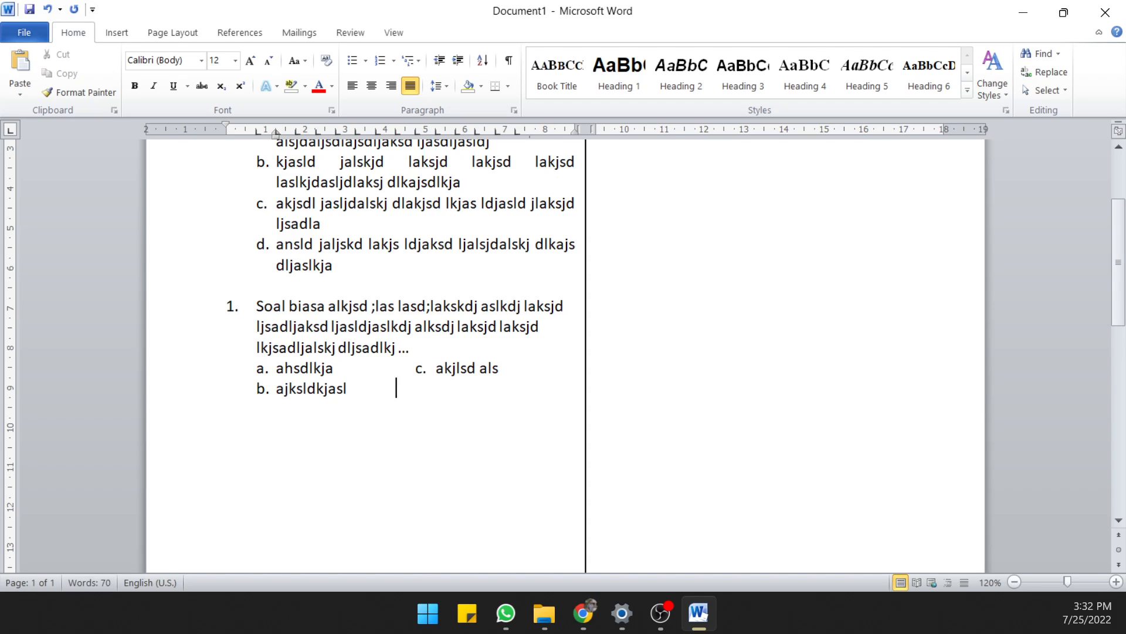
pyautogui.write('d.')
pyautogui.press('Tab')
pyautogui.write('a;lsdk;laksd;laks')
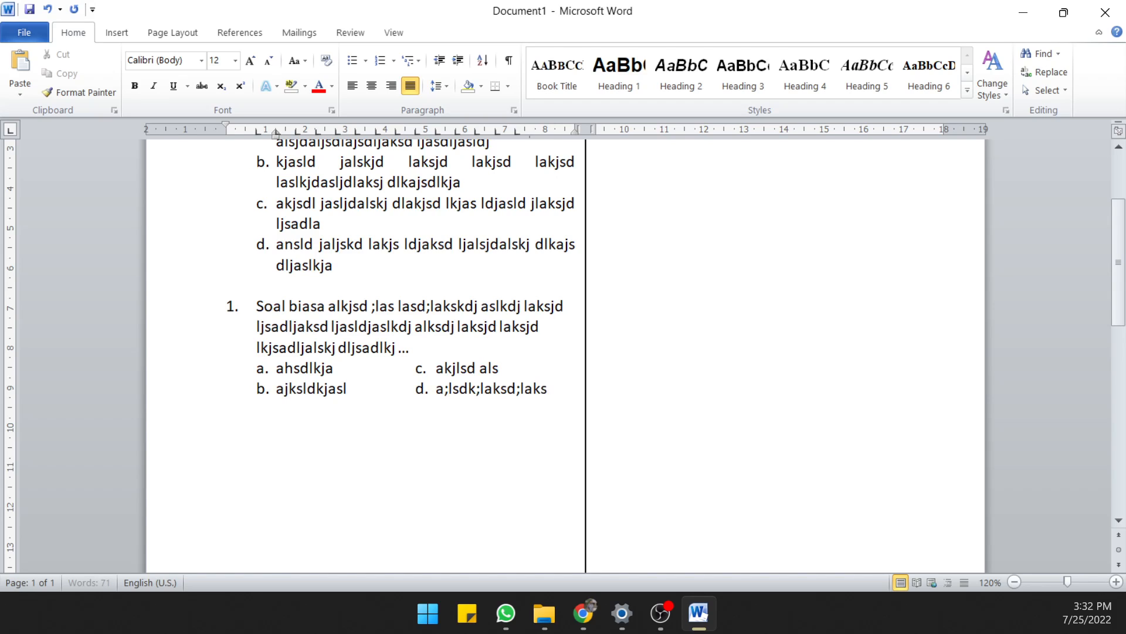
# Start a new line after the options and renumber the duplicated question as 2
pyautogui.press('Return')
pyautogui.click(233, 309)
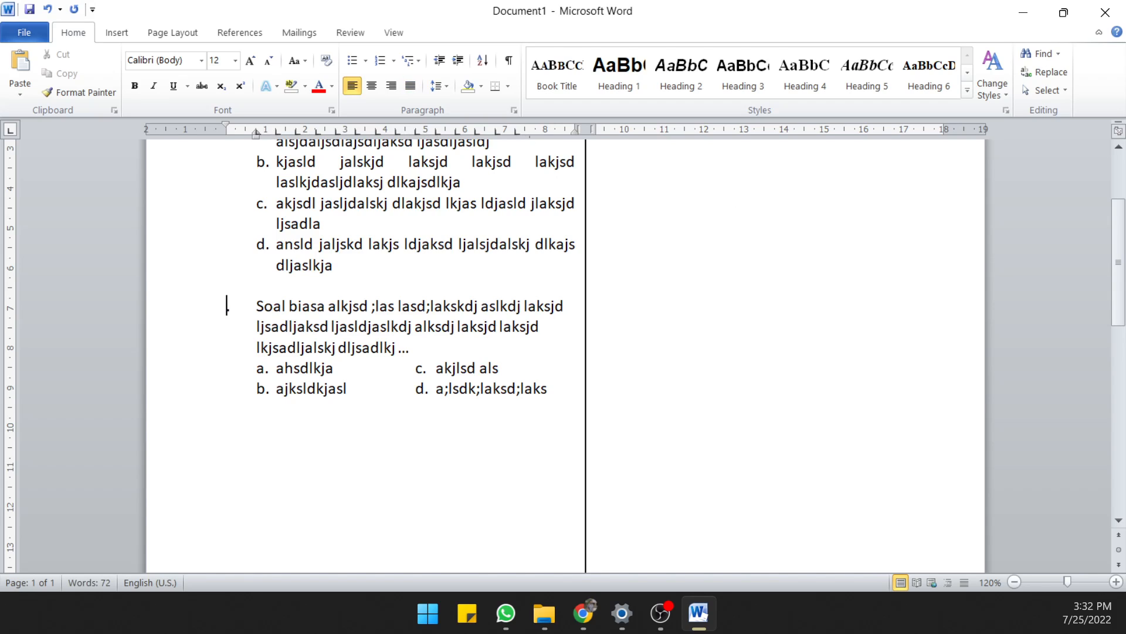
pyautogui.click(267, 438)
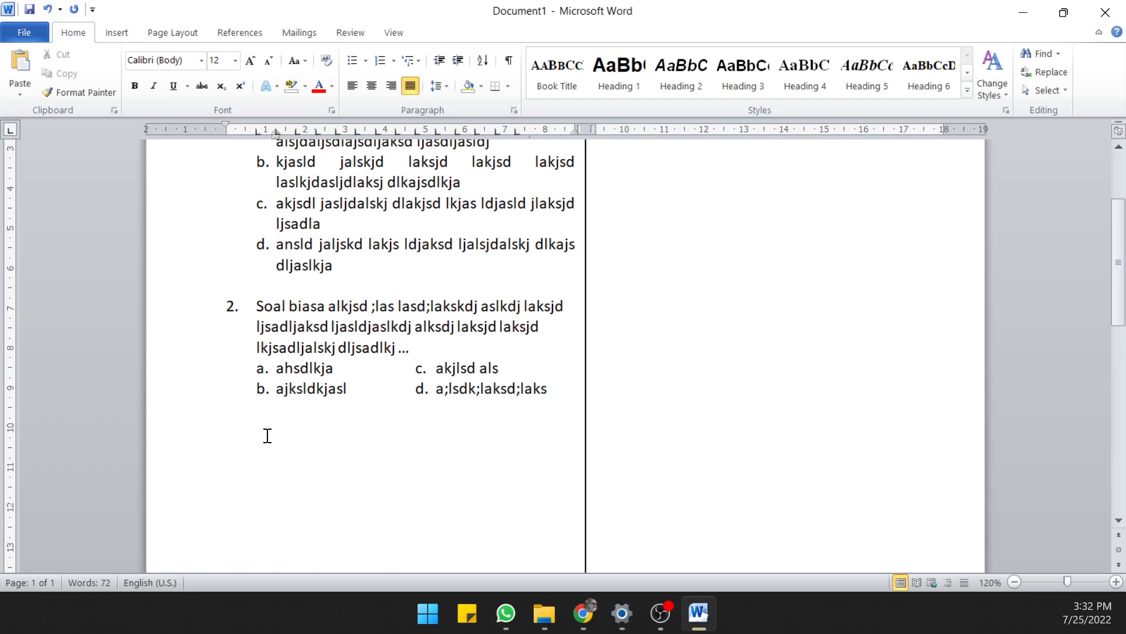
# Copy question 2 with its two-column options and paste it below as another question
pyautogui.moveTo(223, 306); pyautogui.dragTo(542, 385)
pyautogui.hotkey('ctrl', 'c')
pyautogui.click(405, 435)
pyautogui.hotkey('ctrl', 'v')
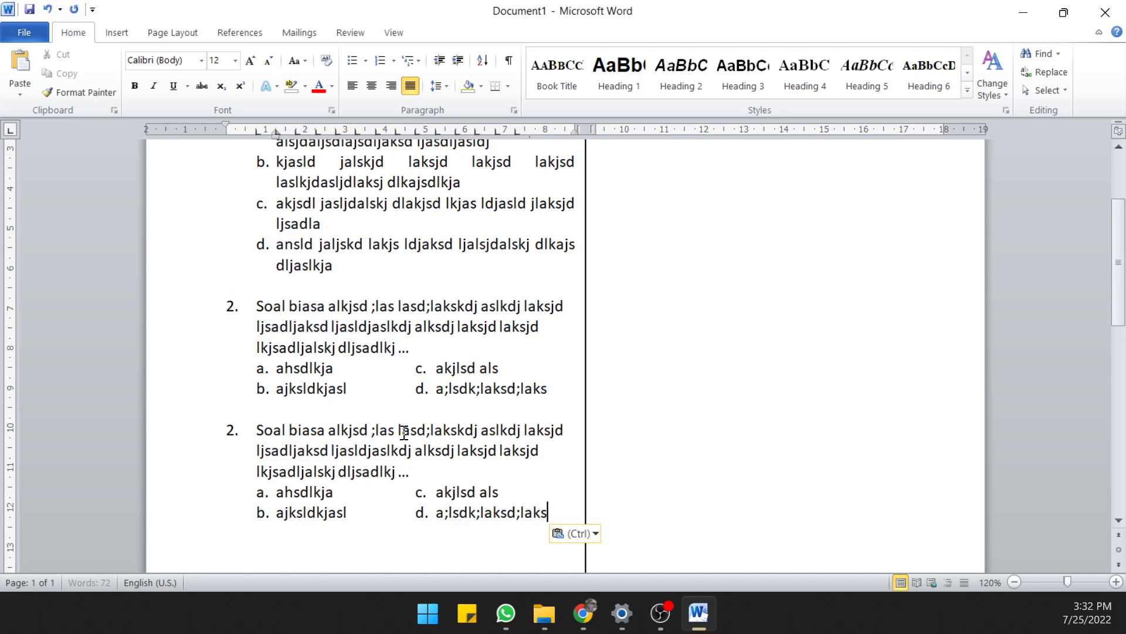
# Insert an empty line between the last question's text and its answer options
pyautogui.scroll(-3, 417, 428)
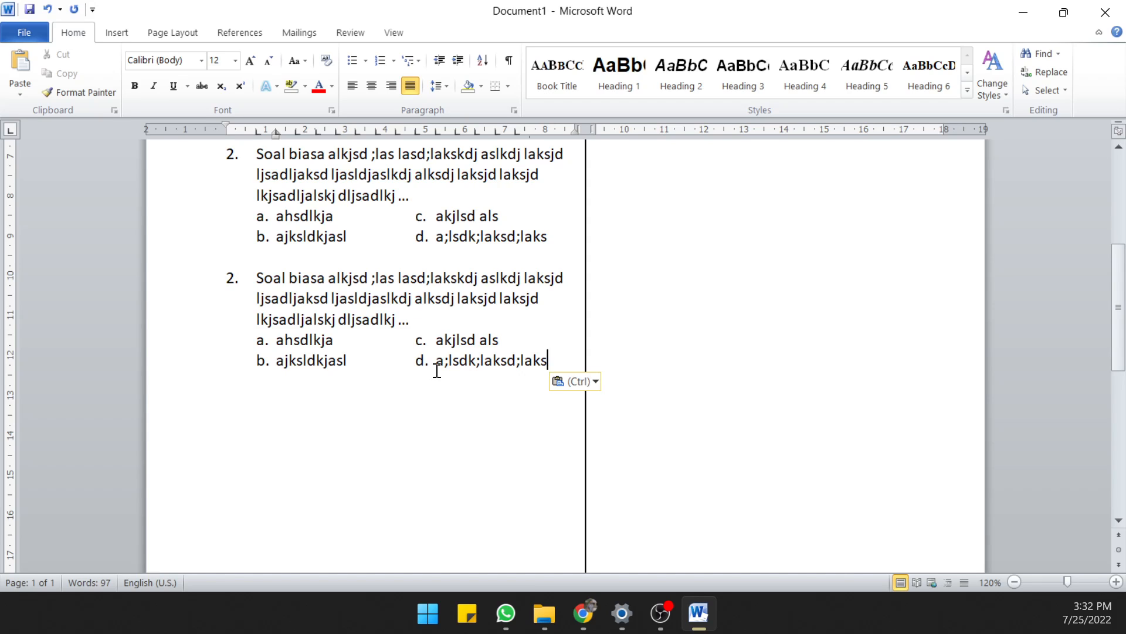
pyautogui.click(432, 318)
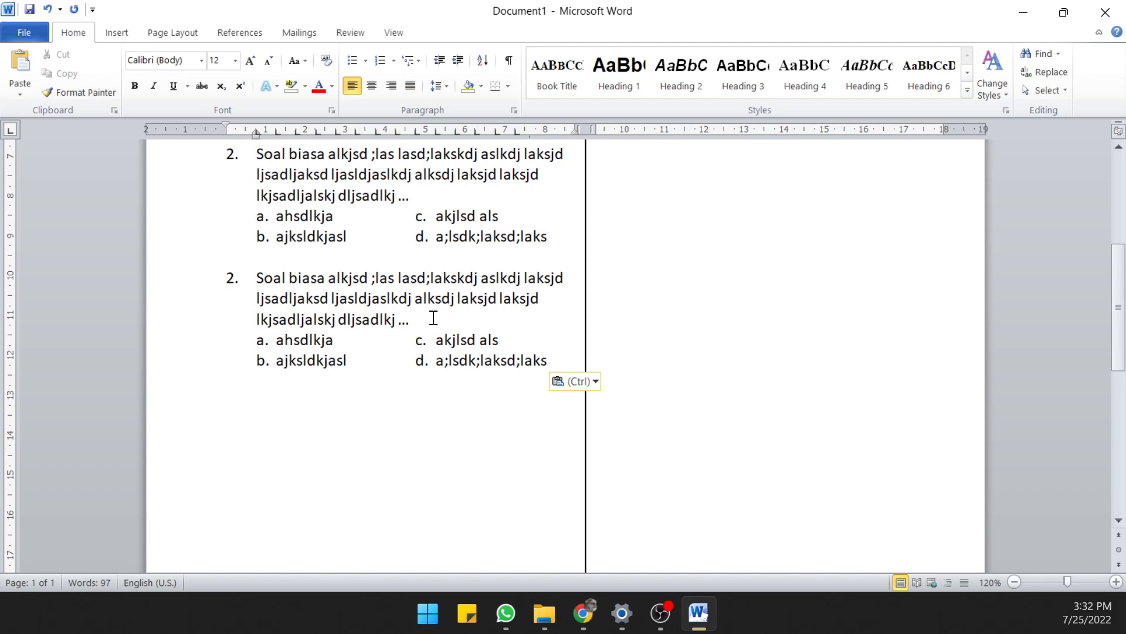
pyautogui.press('Return')
# Switch to the File Explorer window showing the "Kelas 5" folder
pyautogui.moveTo(575, 622)
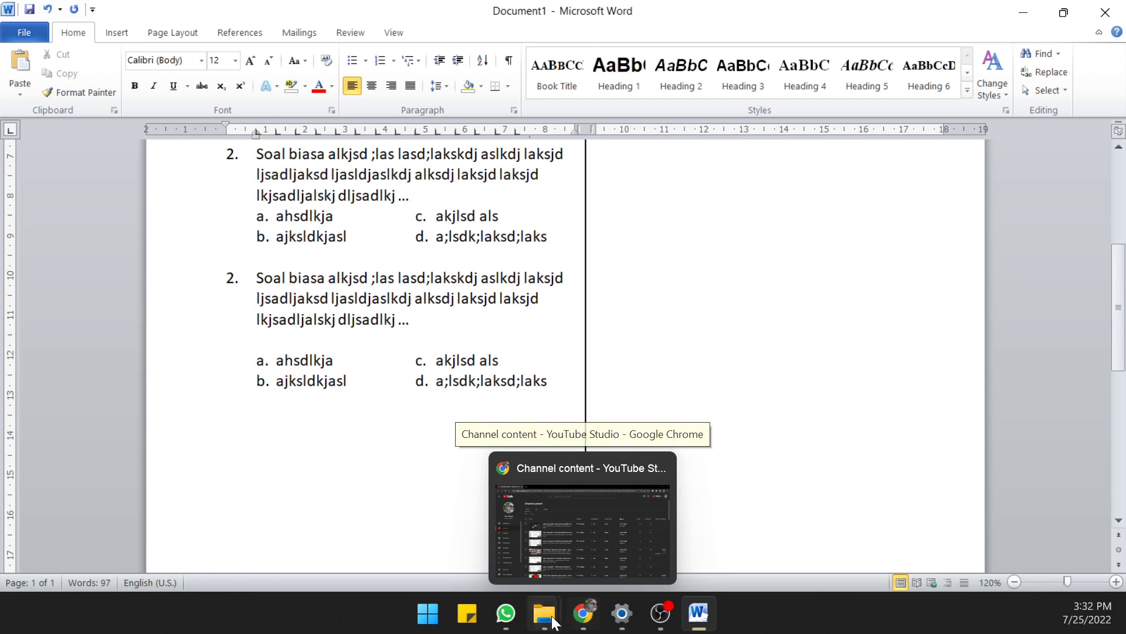
pyautogui.moveTo(544, 615)
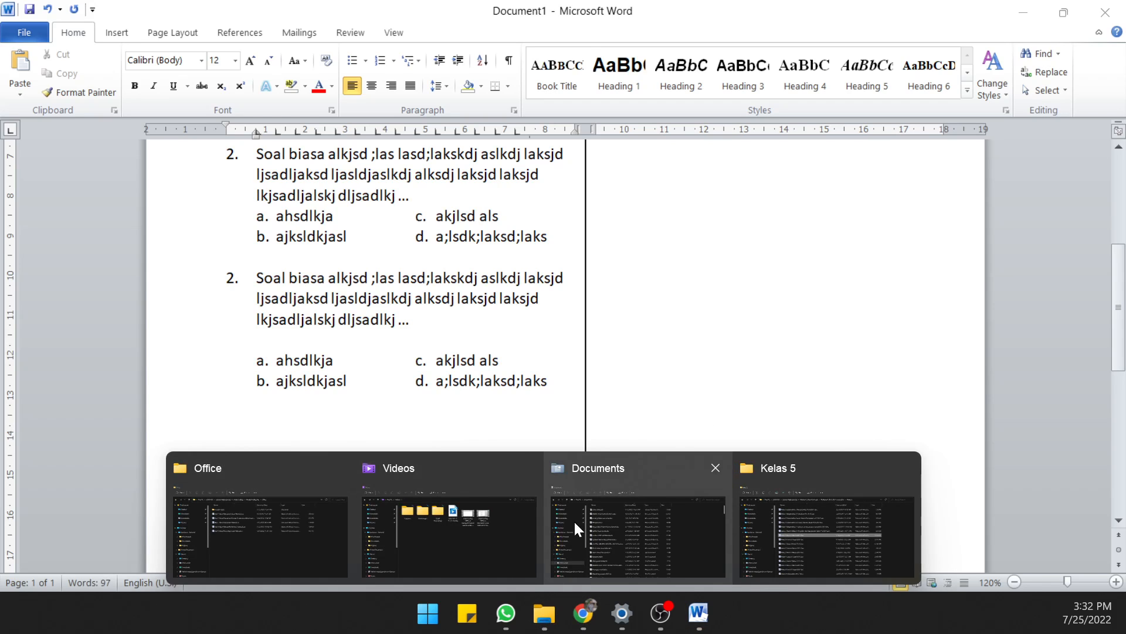
pyautogui.moveTo(626, 517)
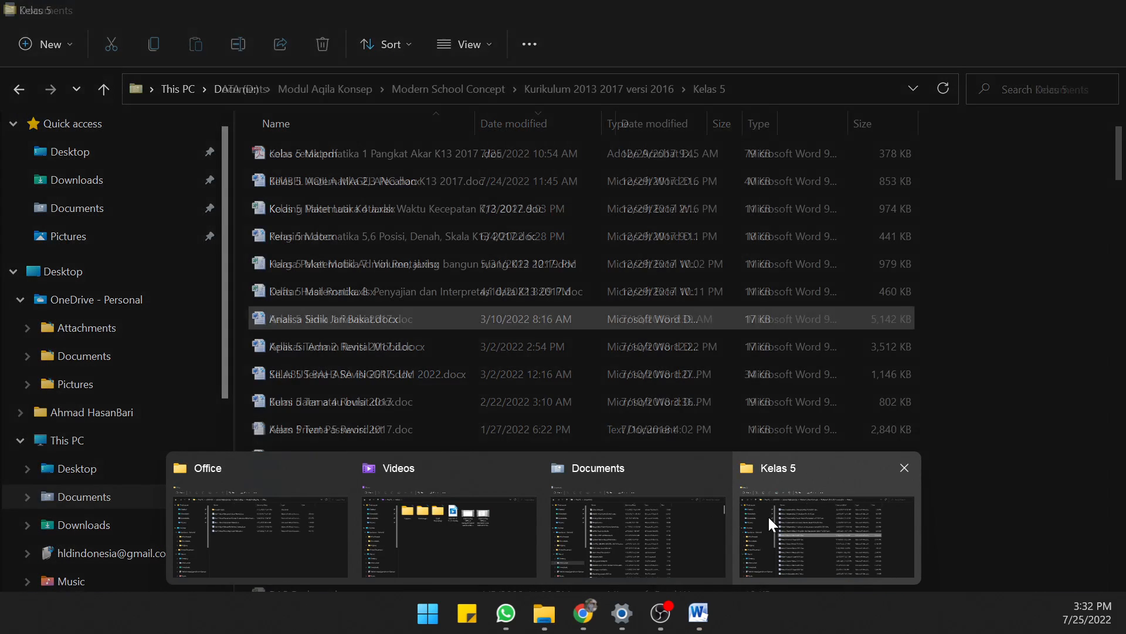
pyautogui.click(771, 516)
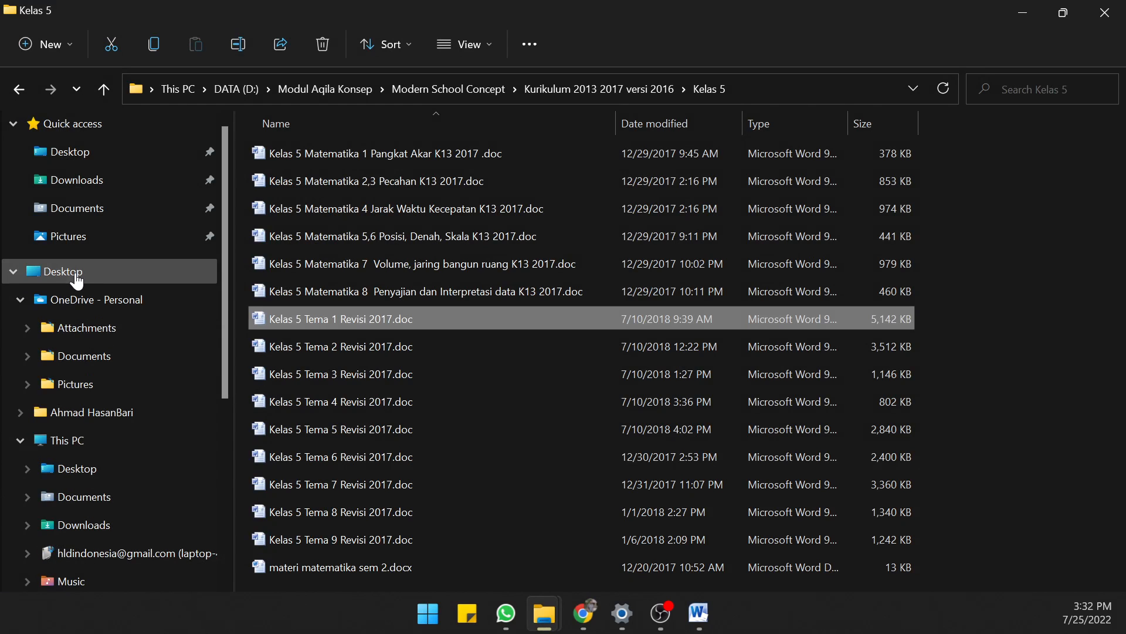
# Open the "a promo2 file" folder on the DATA (D:) drive
pyautogui.click(54, 440)
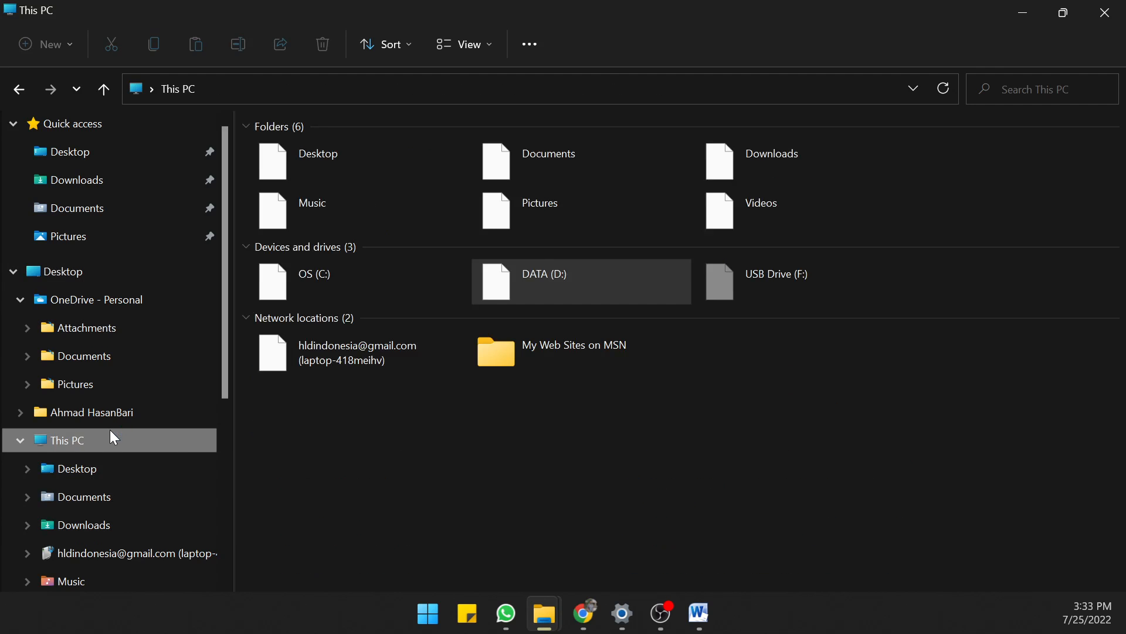
pyautogui.doubleClick(547, 277)
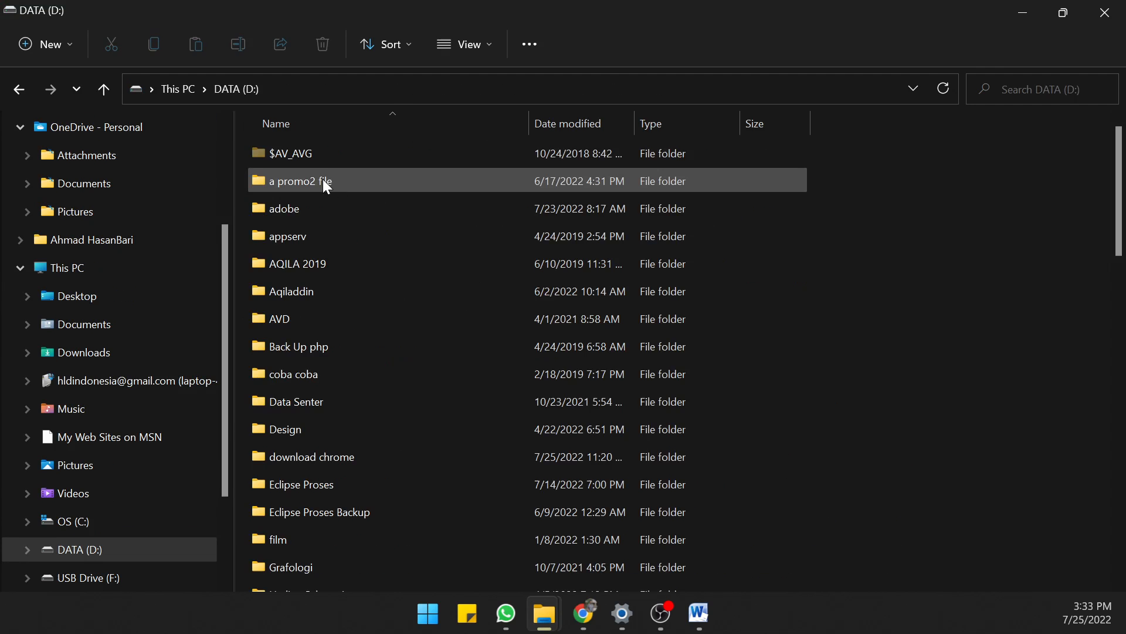
pyautogui.doubleClick(310, 176)
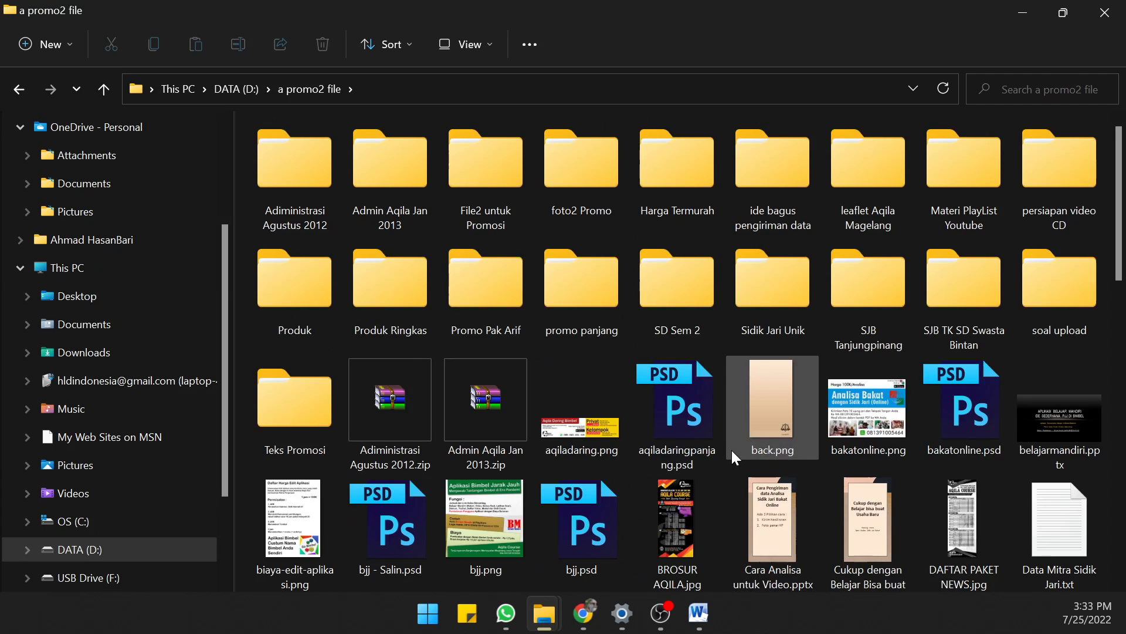
# Find the logoaqila.png picture in the folder and copy it
pyautogui.scroll(-5, 730, 448)
pyautogui.scroll(-3, 737, 442)
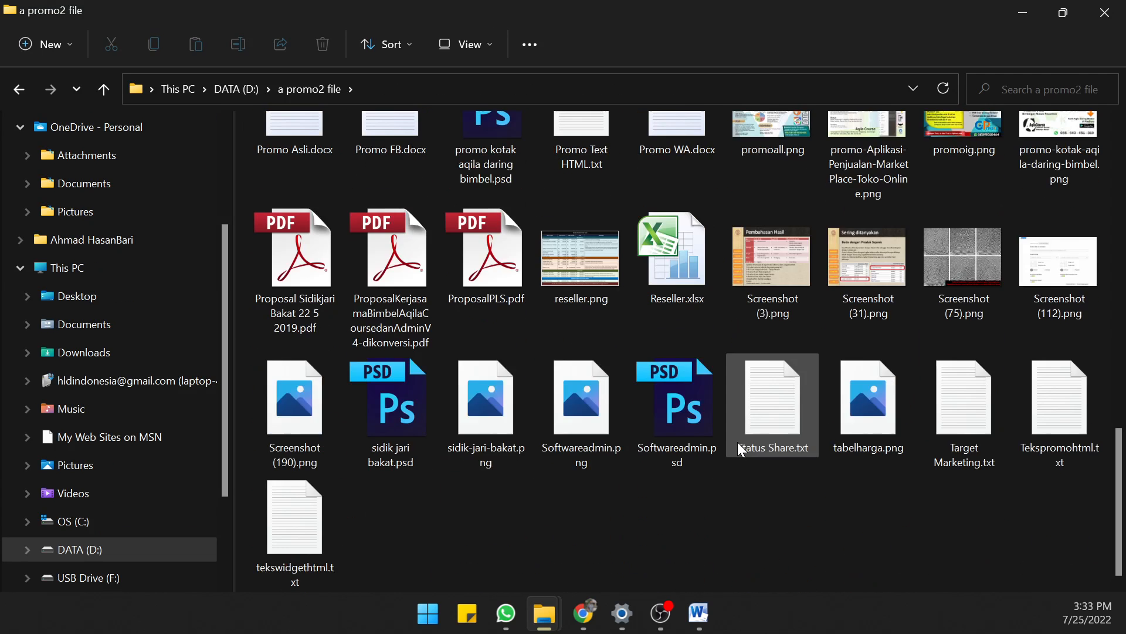
pyautogui.scroll(3, 738, 442)
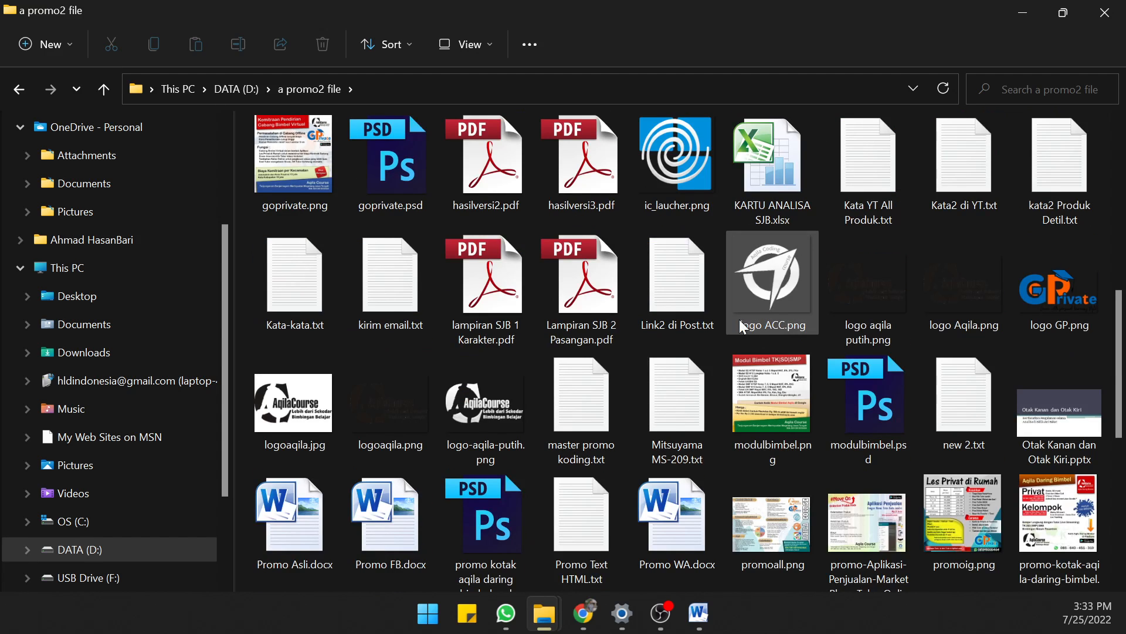
pyautogui.click(775, 260)
pyautogui.rightClick(775, 259)
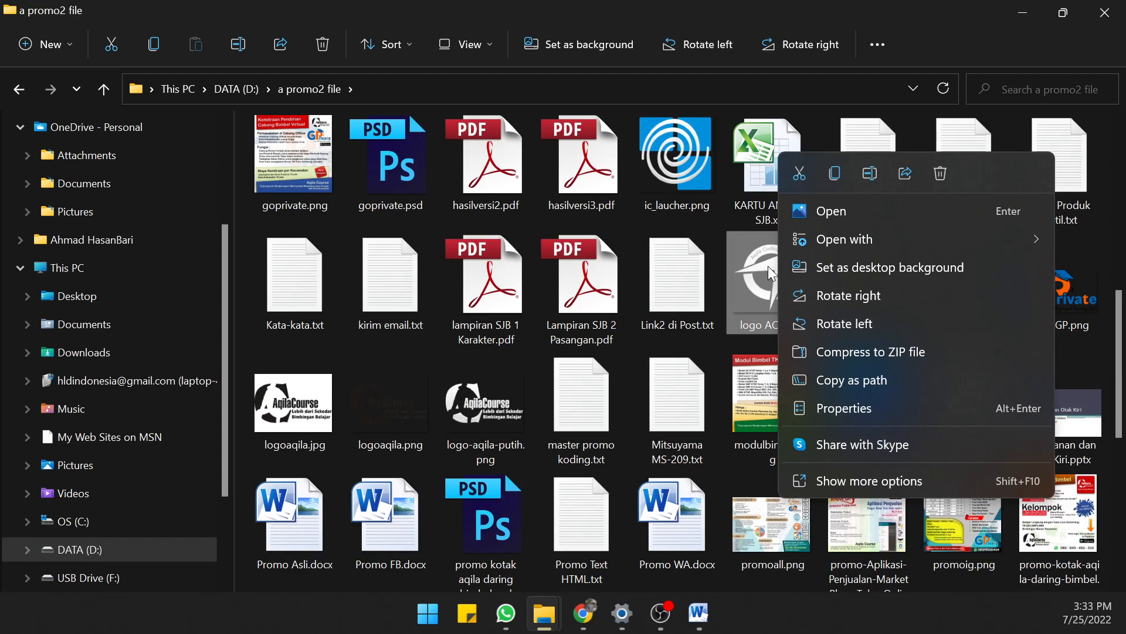
pyautogui.click(492, 411)
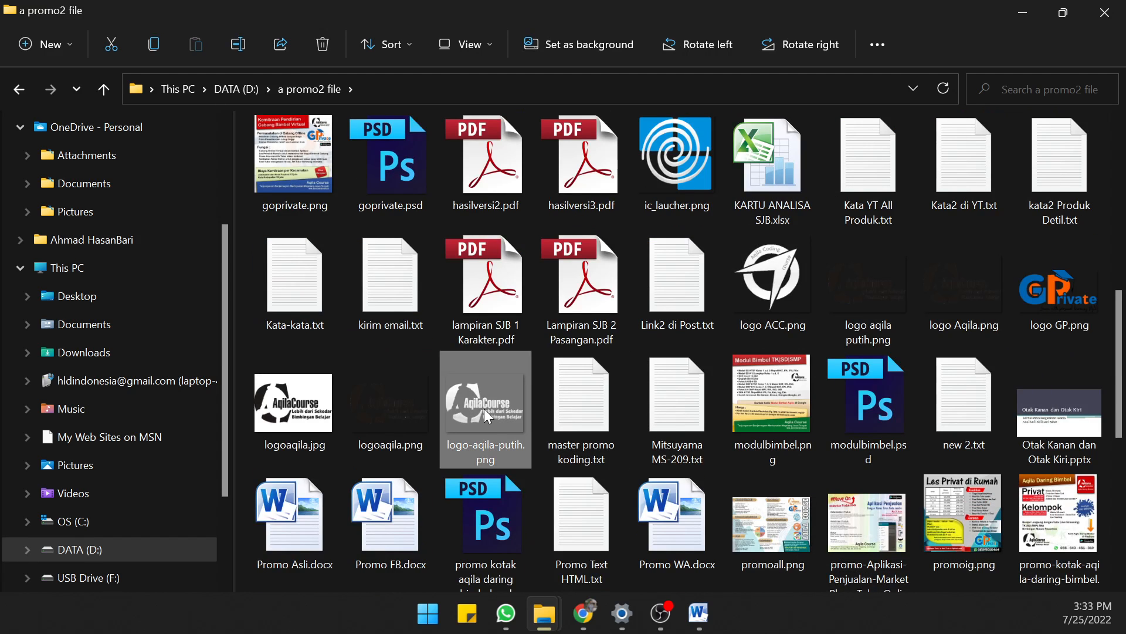
pyautogui.rightClick(400, 407)
pyautogui.click(460, 428)
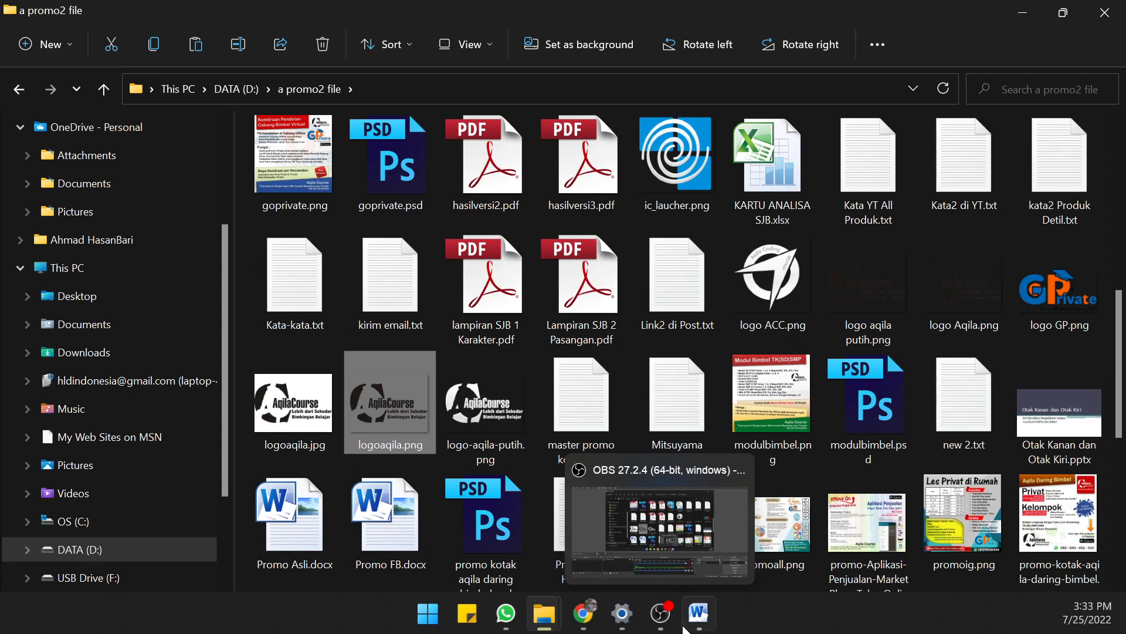
# Switch to the Word document, paste the logo on the empty line above the last answer options, and shrink it to about 4.8 × 3.6 cm
pyautogui.click(699, 625)
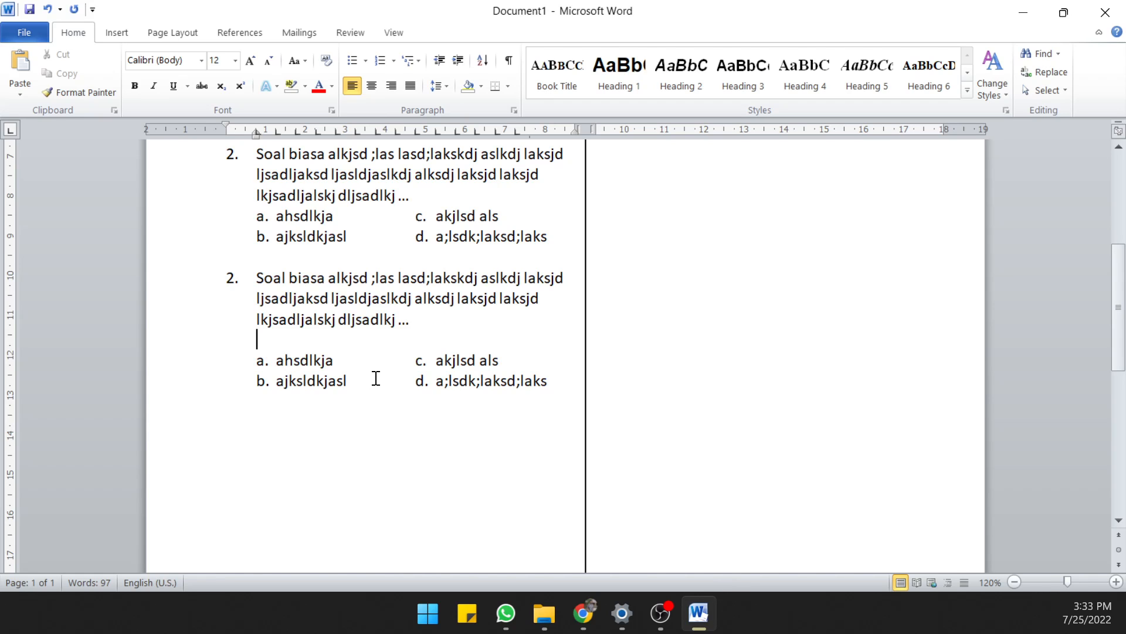
pyautogui.hotkey('ctrl', 'v')
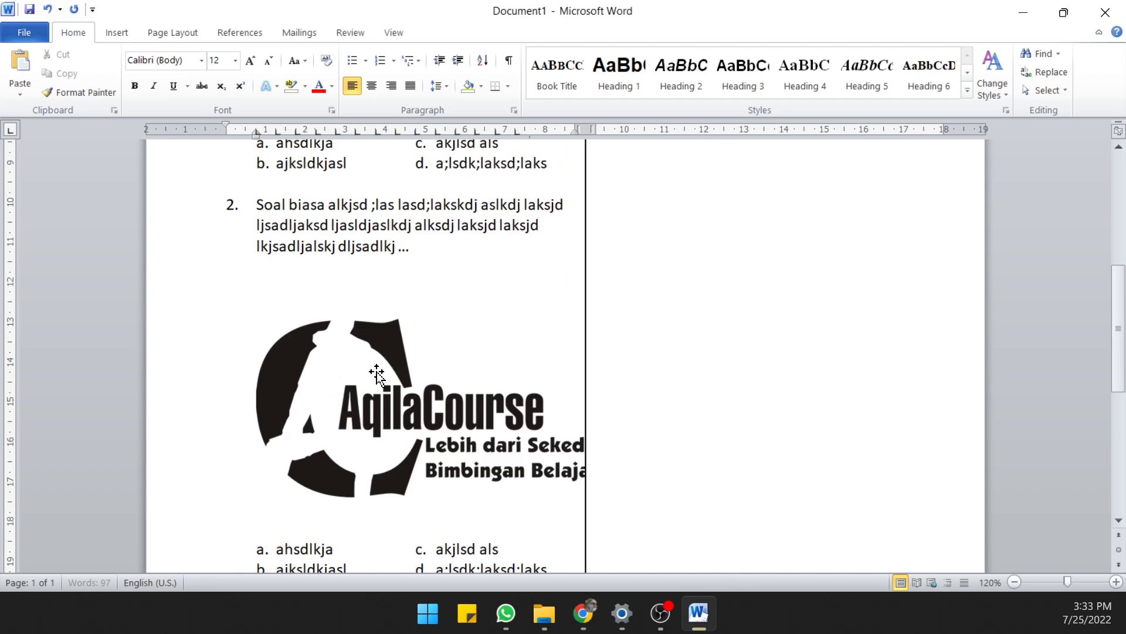
pyautogui.click(402, 378)
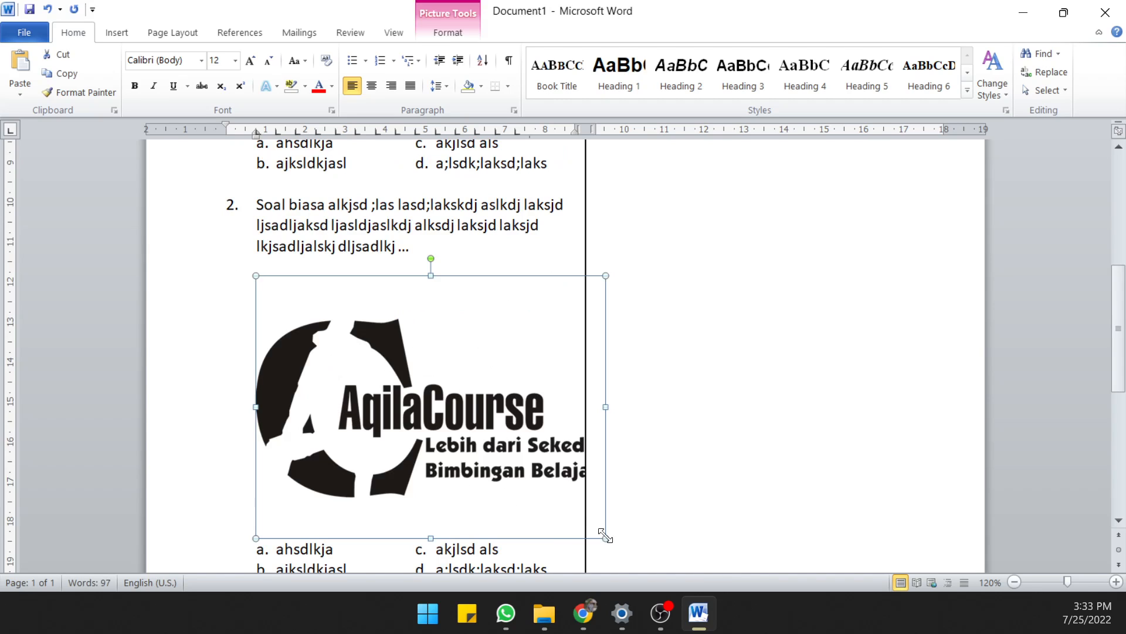
pyautogui.moveTo(606, 536); pyautogui.dragTo(449, 397)
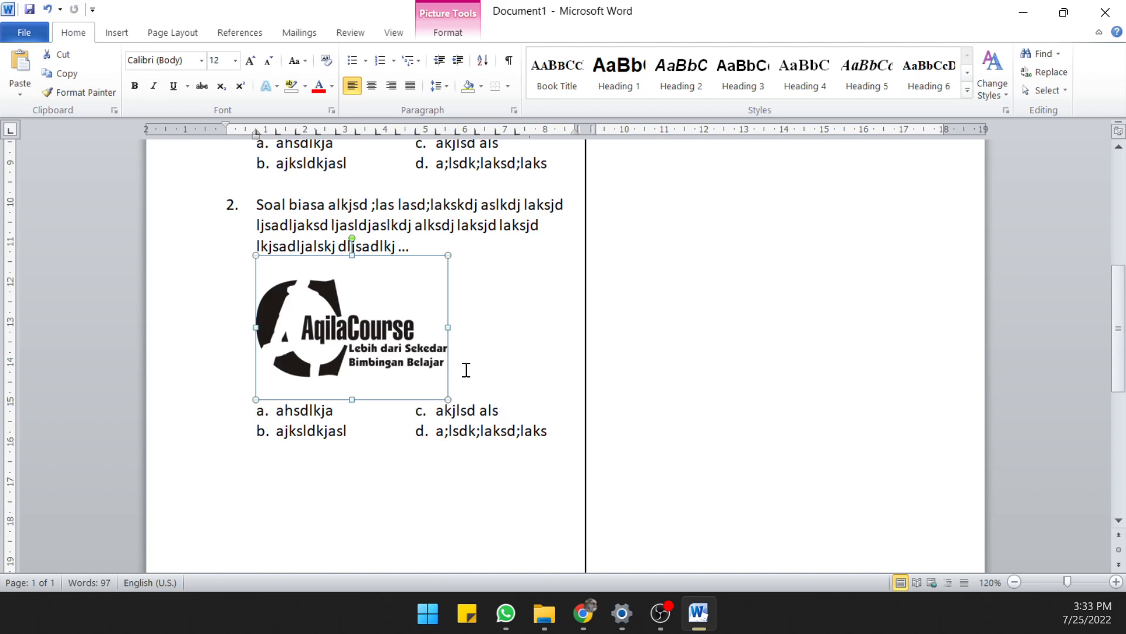
pyautogui.click(489, 375)
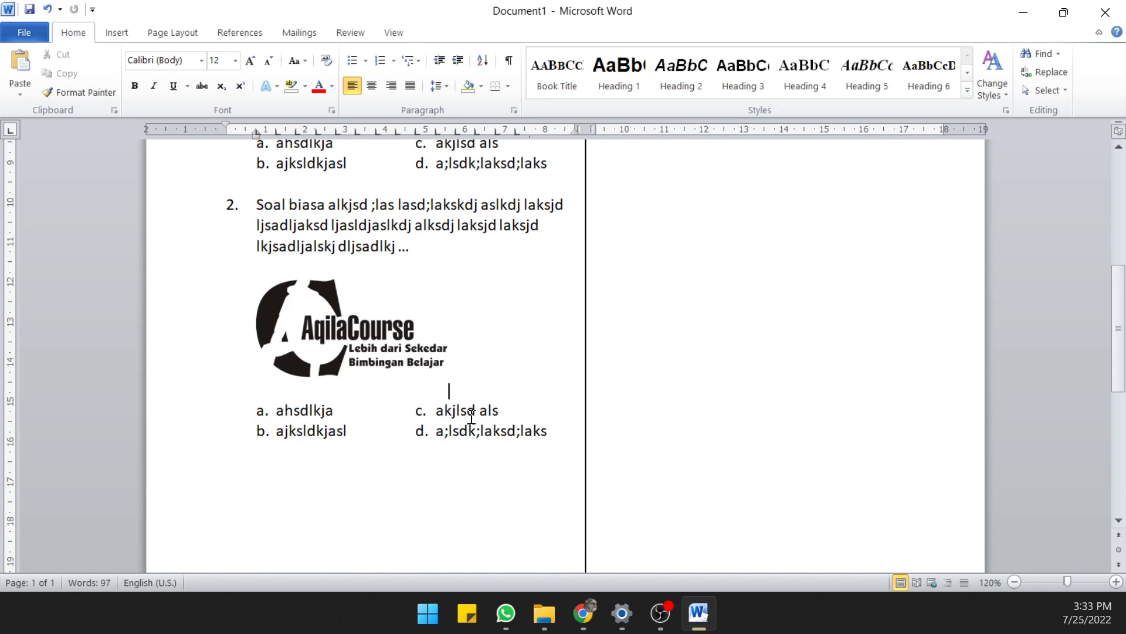
# Select the logo picture and view its available text-wrapping options without changing the wrapping
pyautogui.click(431, 376)
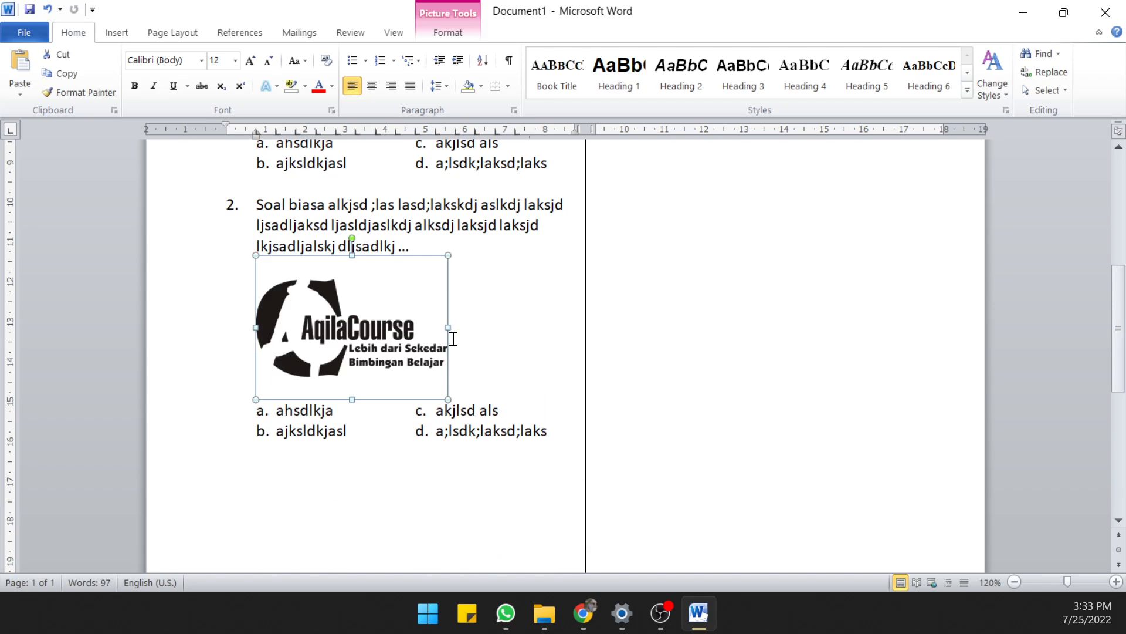
pyautogui.click(471, 346)
pyautogui.click(378, 365)
pyautogui.click(446, 32)
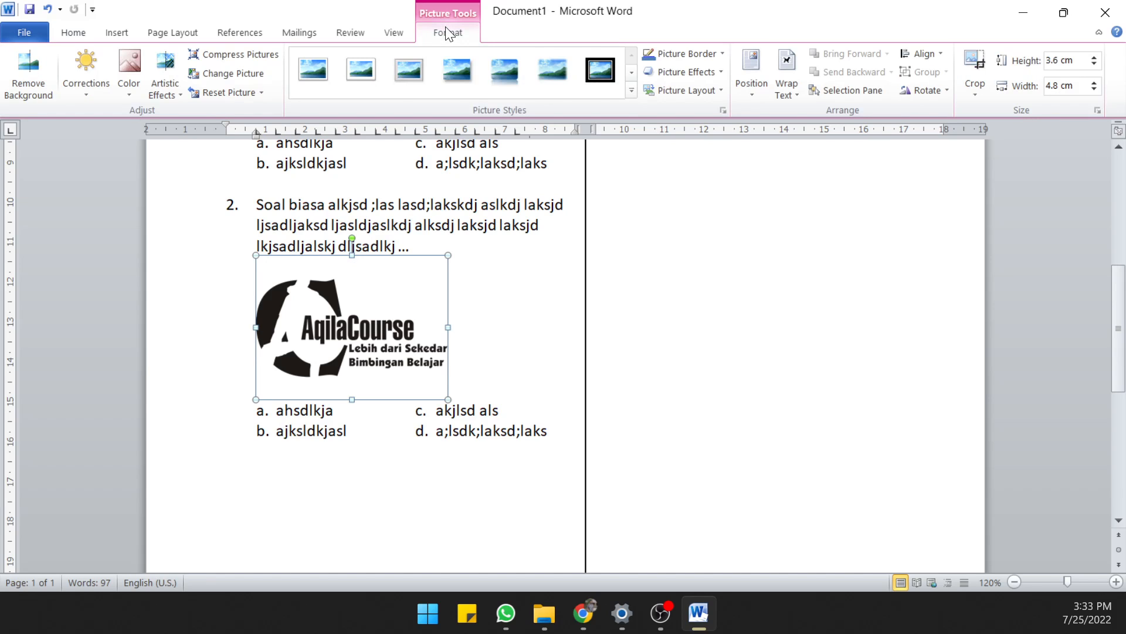
pyautogui.click(786, 85)
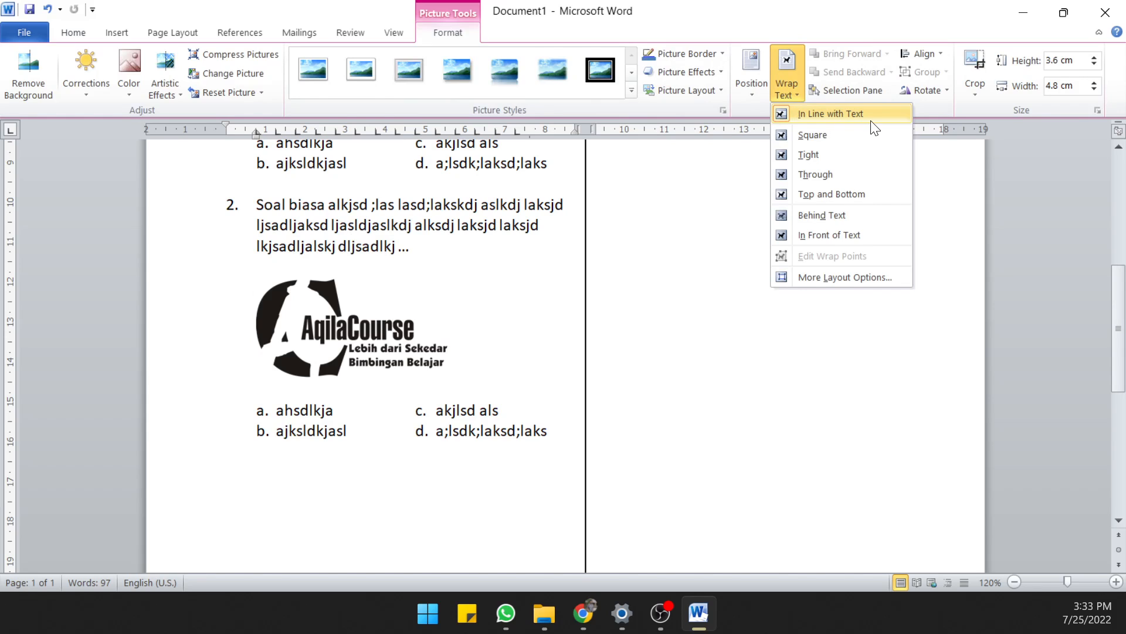
pyautogui.click(495, 282)
# Renumber the question that contains the logo as 3
pyautogui.click(402, 191)
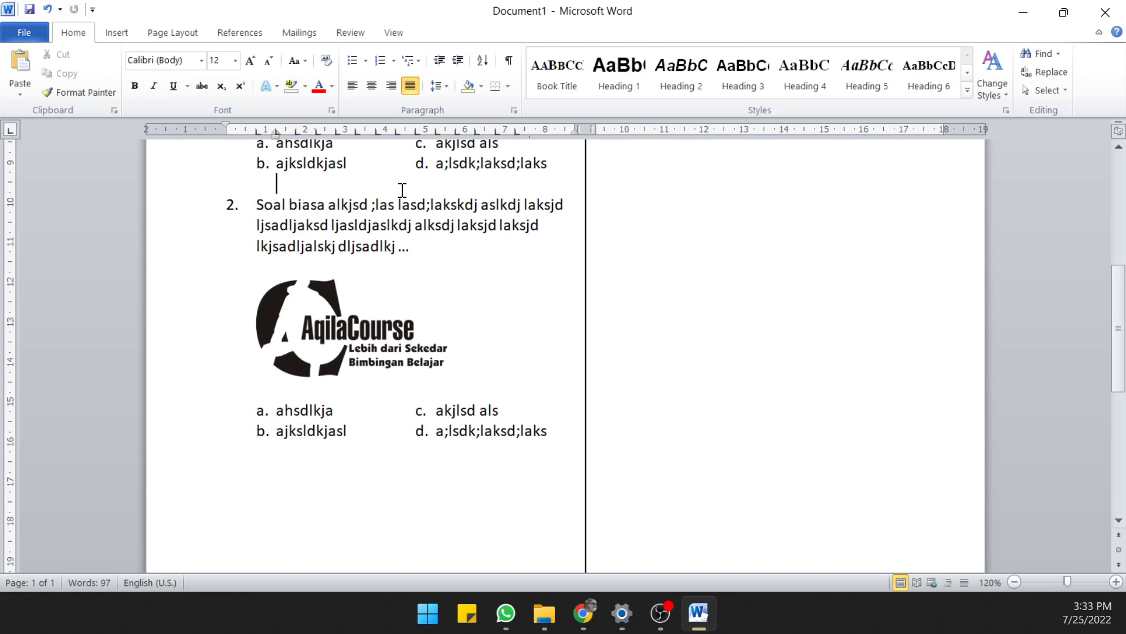
pyautogui.press('Return')
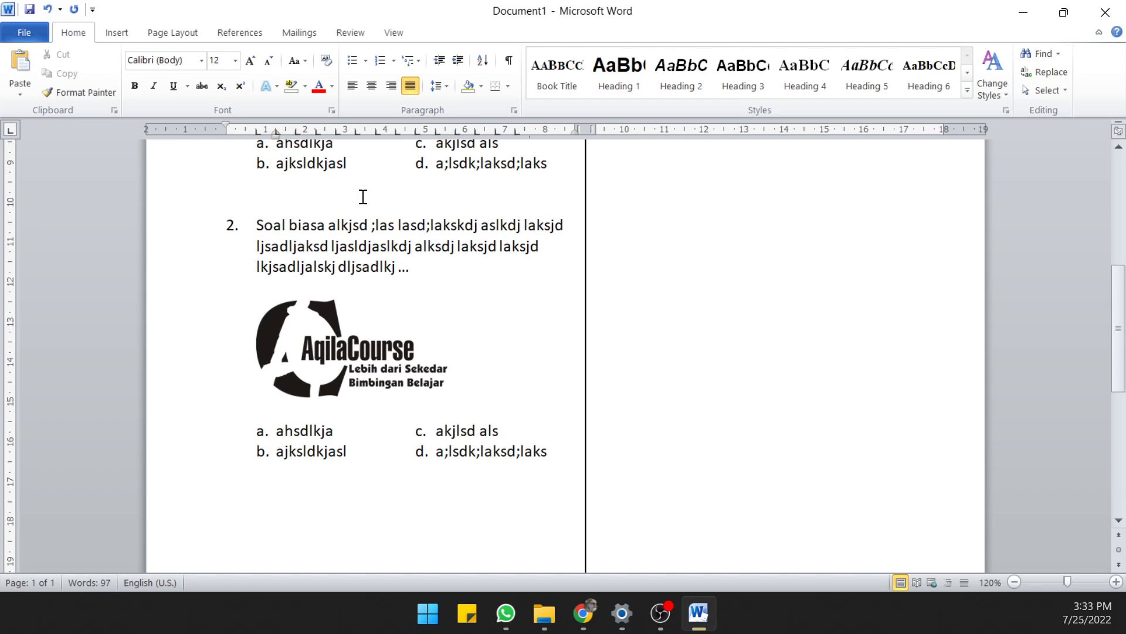
pyautogui.press('Delete')
pyautogui.press('Delete')
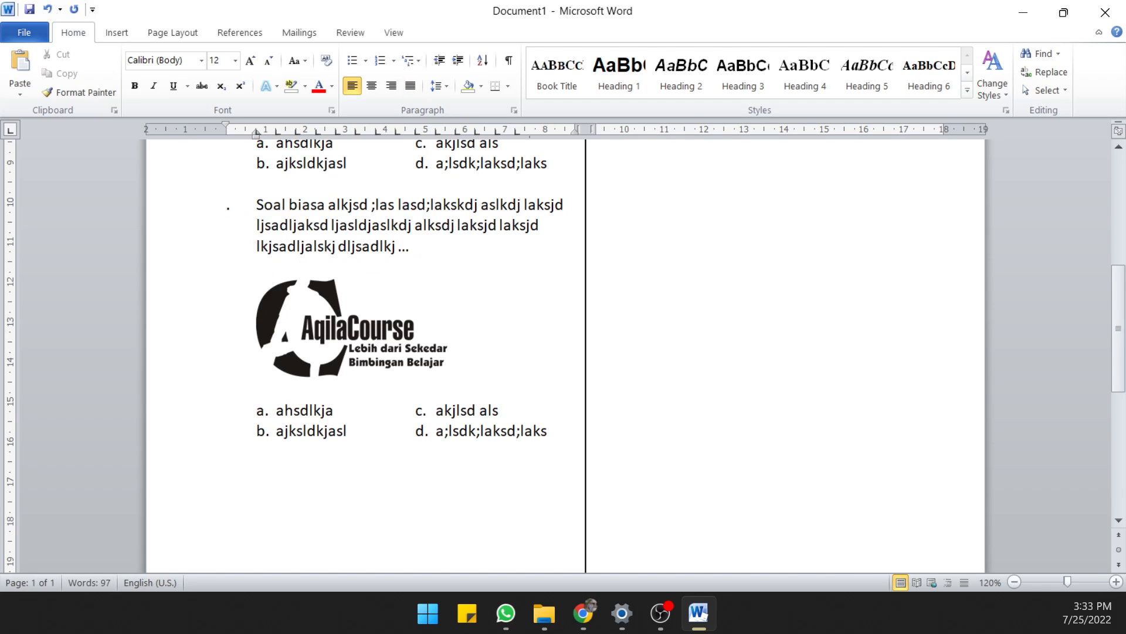
pyautogui.write('3')
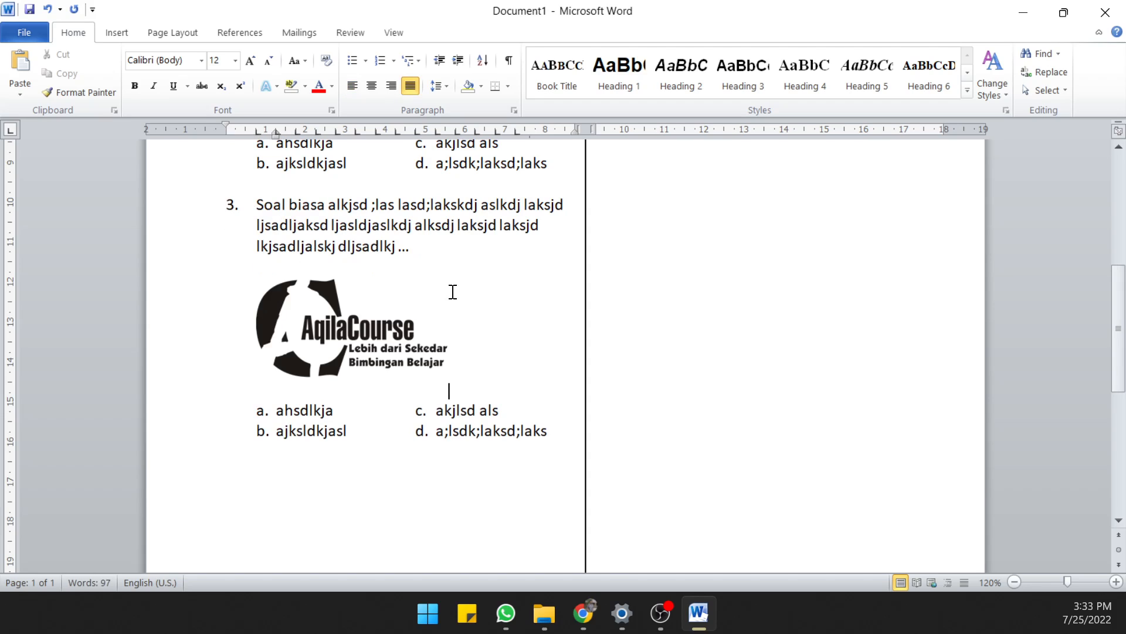
# Try right alignment on question 3's logo, followed by centre alignment
pyautogui.click(350, 320)
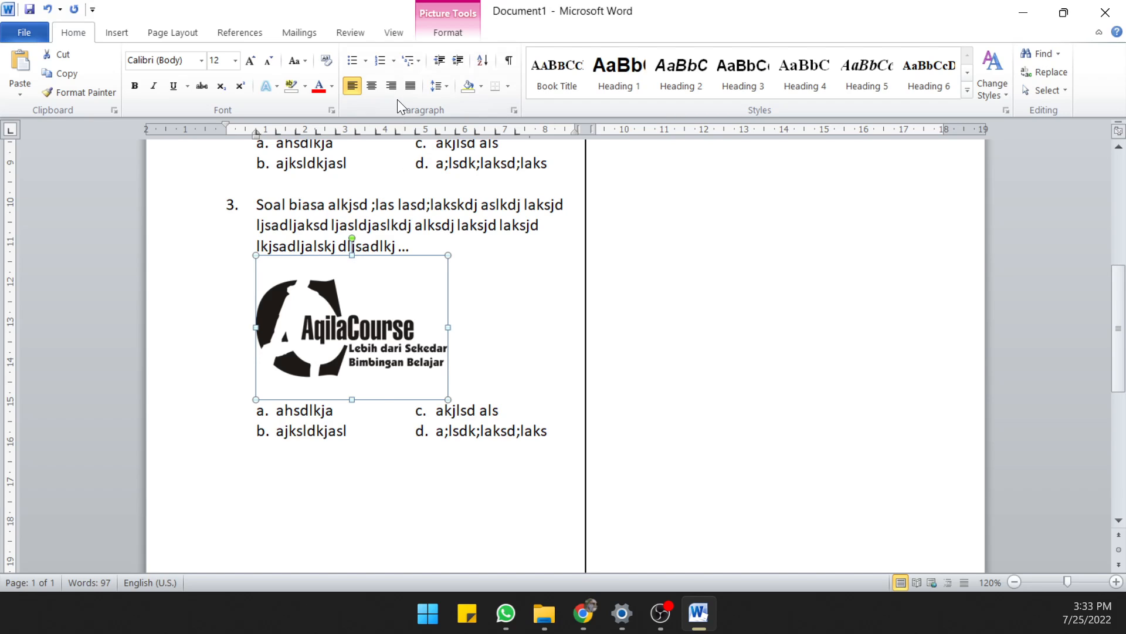
pyautogui.click(391, 85)
pyautogui.click(356, 331)
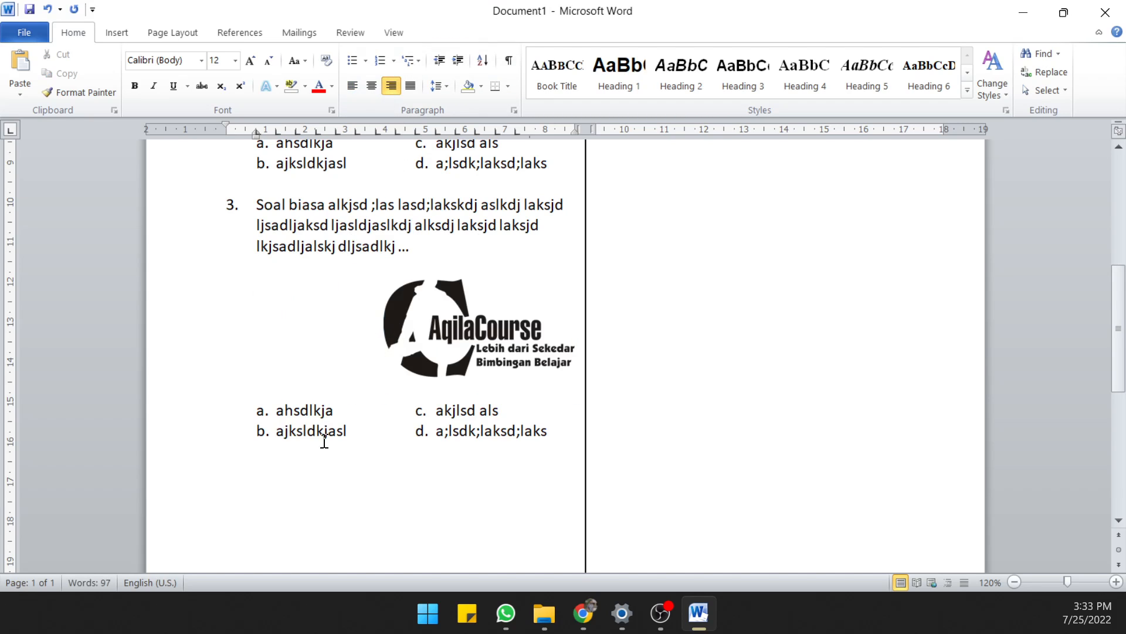
pyautogui.click(467, 351)
pyautogui.click(368, 85)
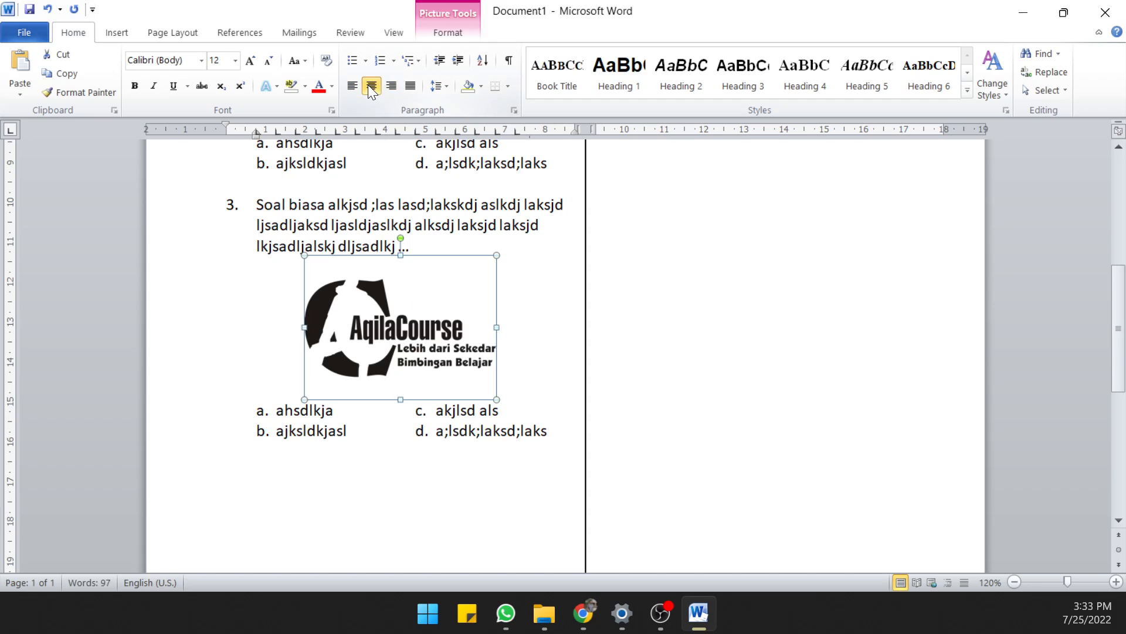
pyautogui.click(435, 243)
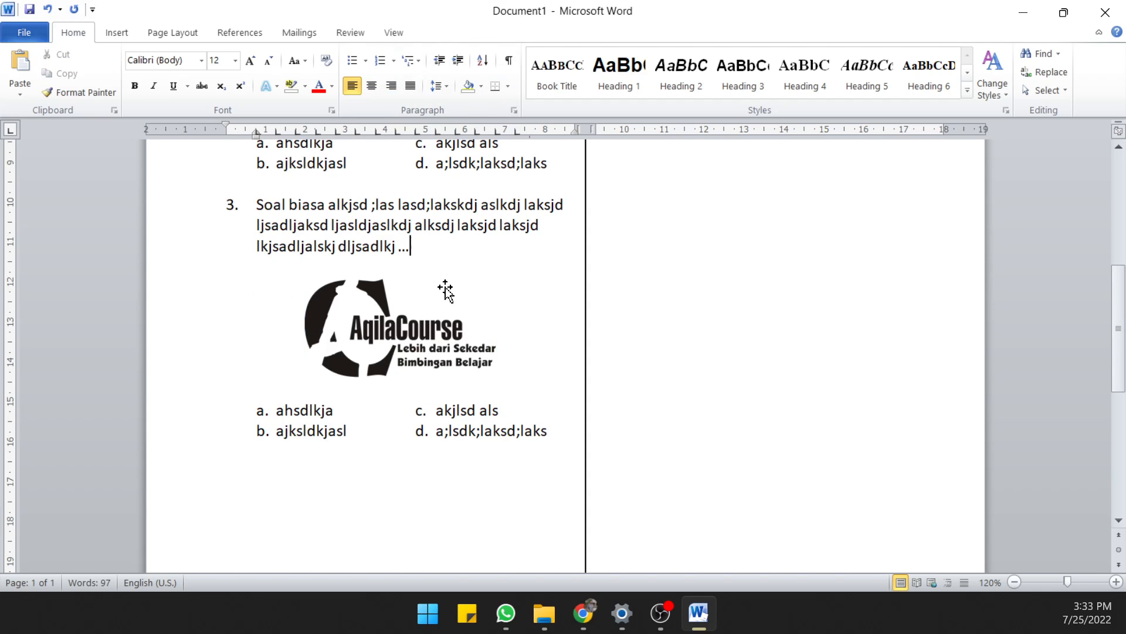
# Align the logo left again and indent it to line up with question 3's text
pyautogui.click(433, 310)
pyautogui.click(350, 86)
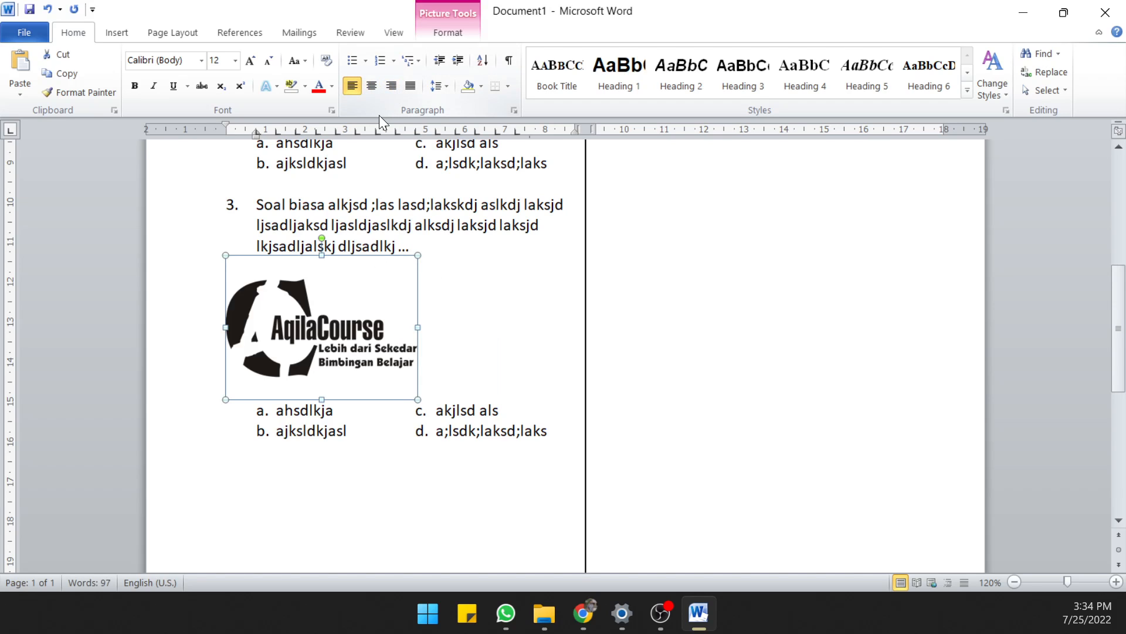
pyautogui.press('Tab')
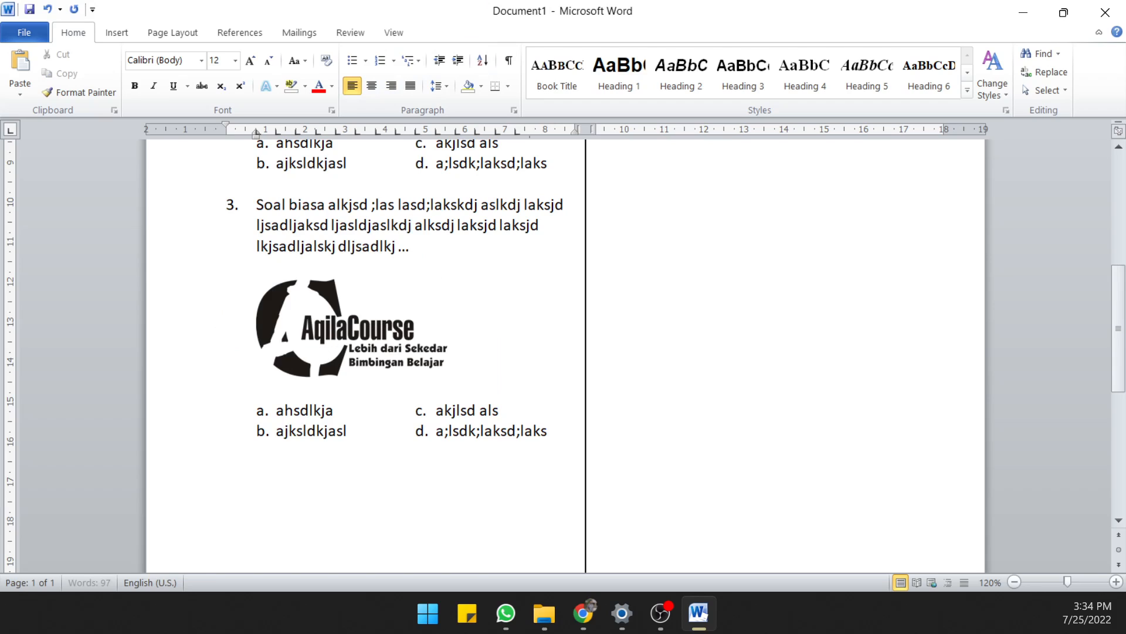
# Shrink question 3's logo proportionally to about 3.72 cm wide and 2.79 cm high
pyautogui.click(328, 312)
pyautogui.click(508, 302)
pyautogui.click(415, 327)
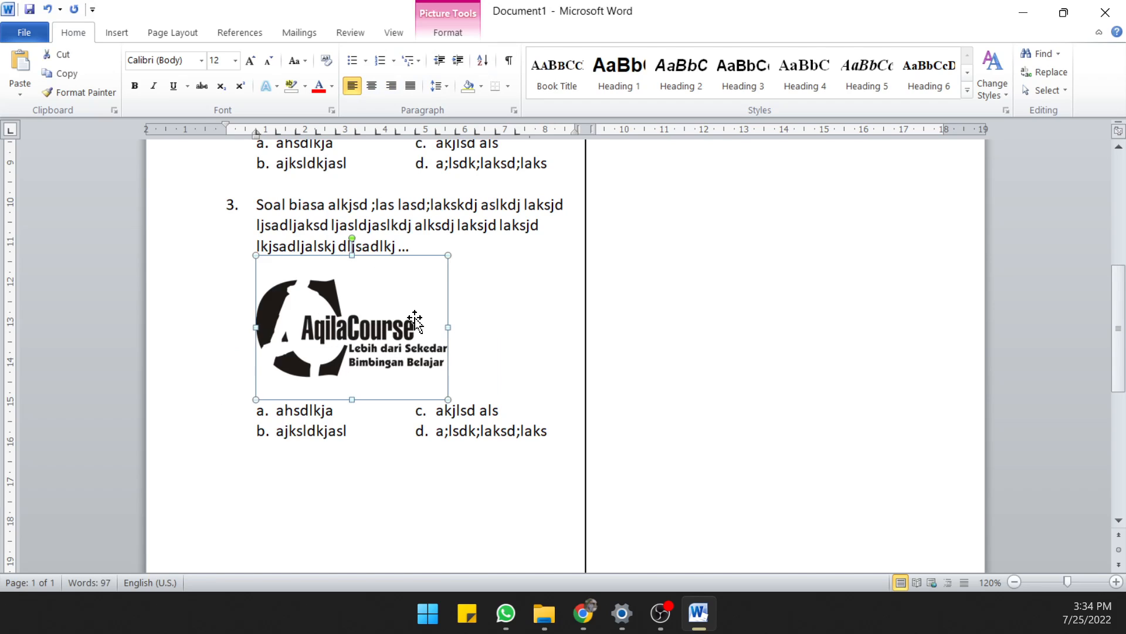
pyautogui.moveTo(446, 261); pyautogui.dragTo(403, 303)
pyautogui.click(464, 299)
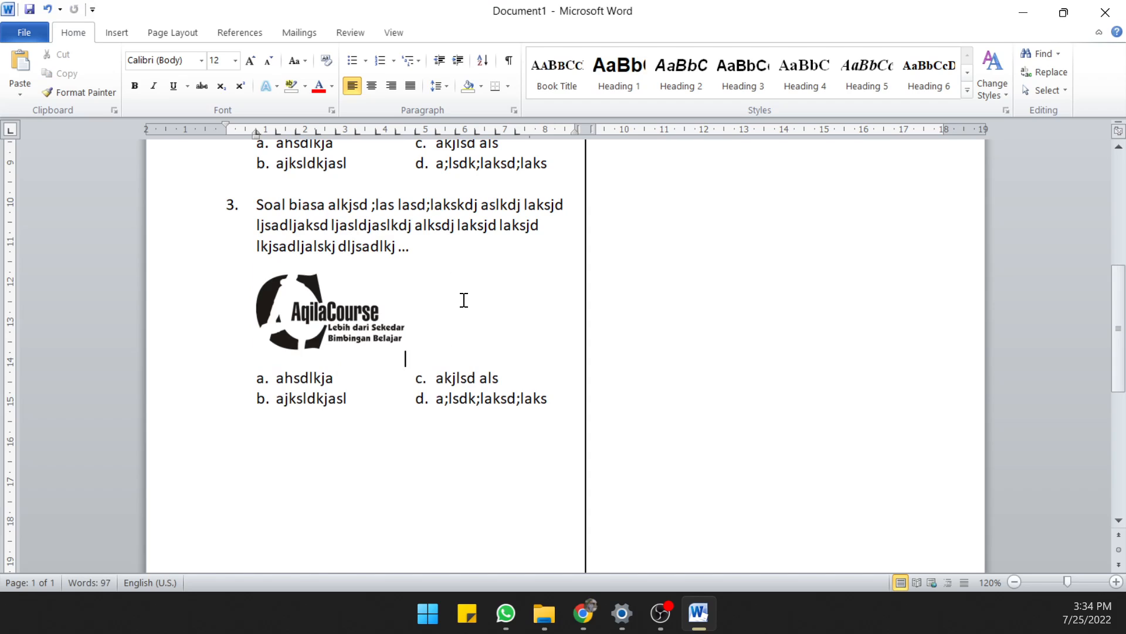
# Set the logo's text wrapping to Square and move it to the right of question 3's text, above the answer options
pyautogui.click(335, 332)
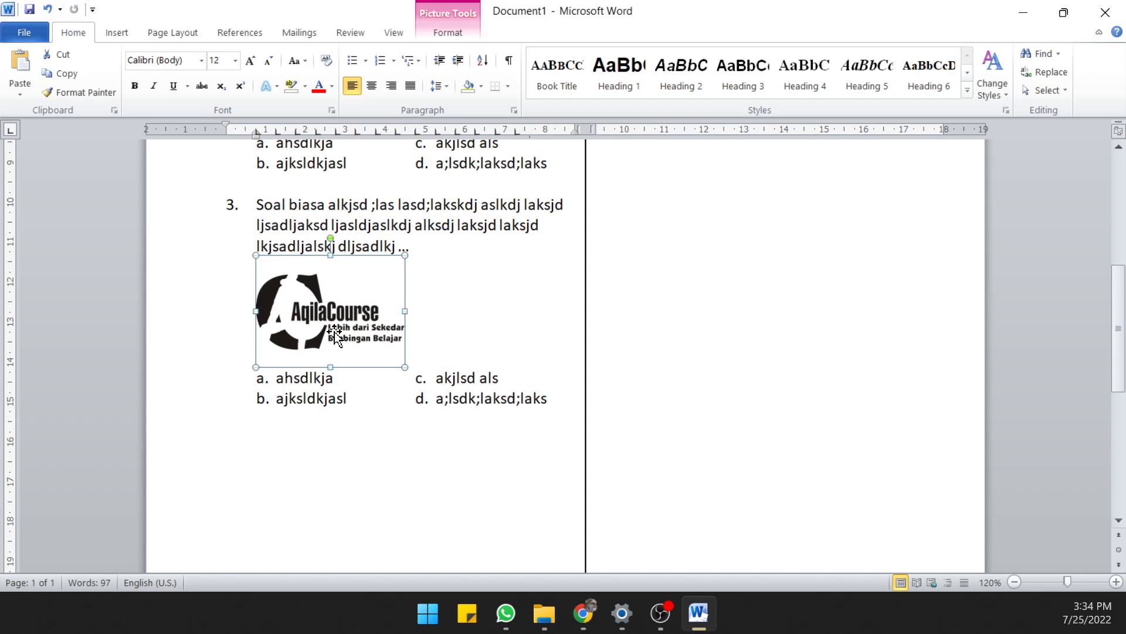
pyautogui.click(447, 39)
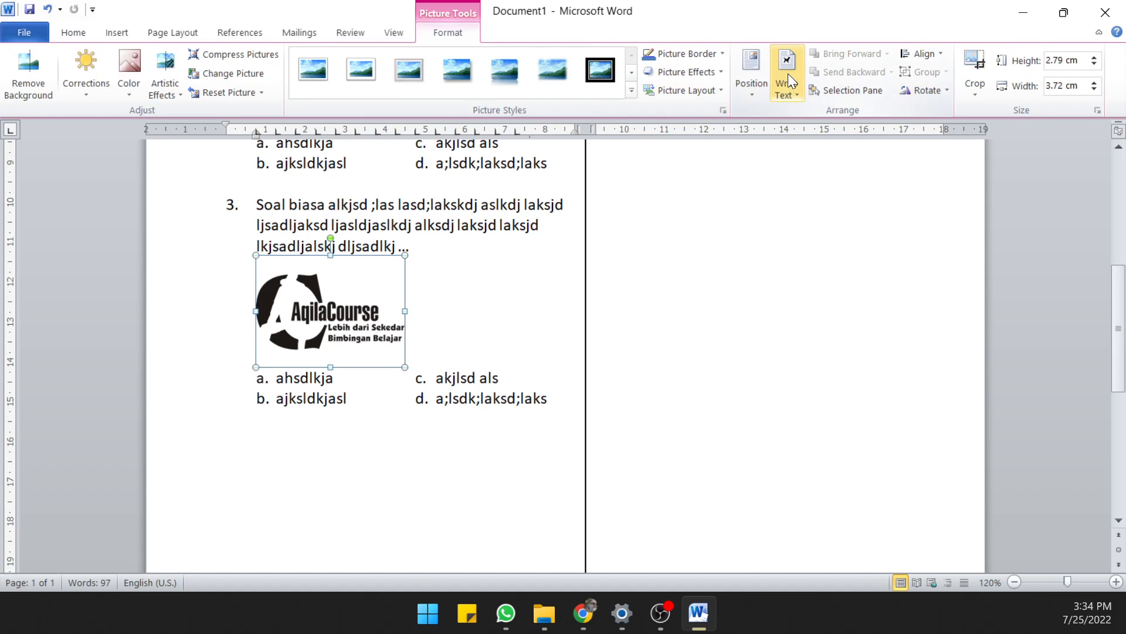
pyautogui.click(791, 94)
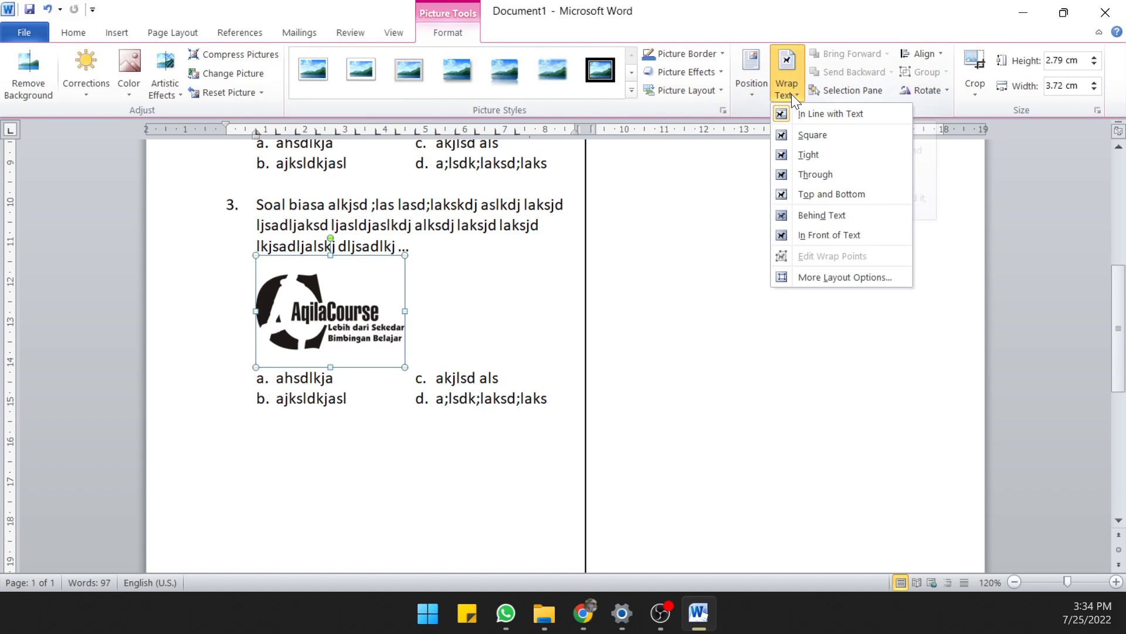
pyautogui.click(795, 135)
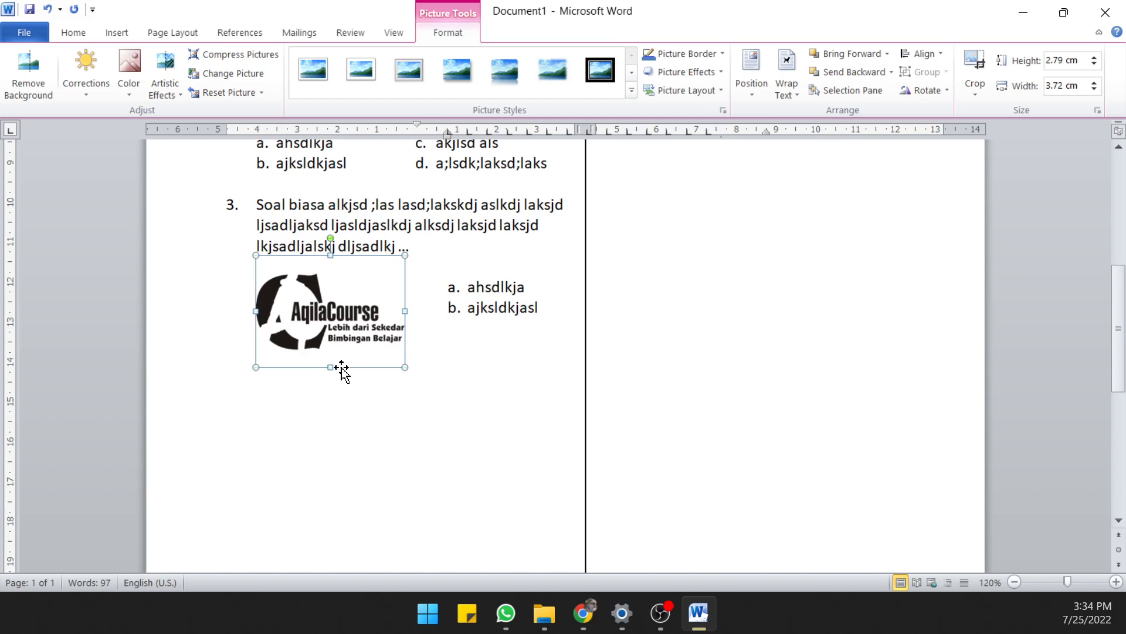
pyautogui.moveTo(345, 313); pyautogui.dragTo(501, 269)
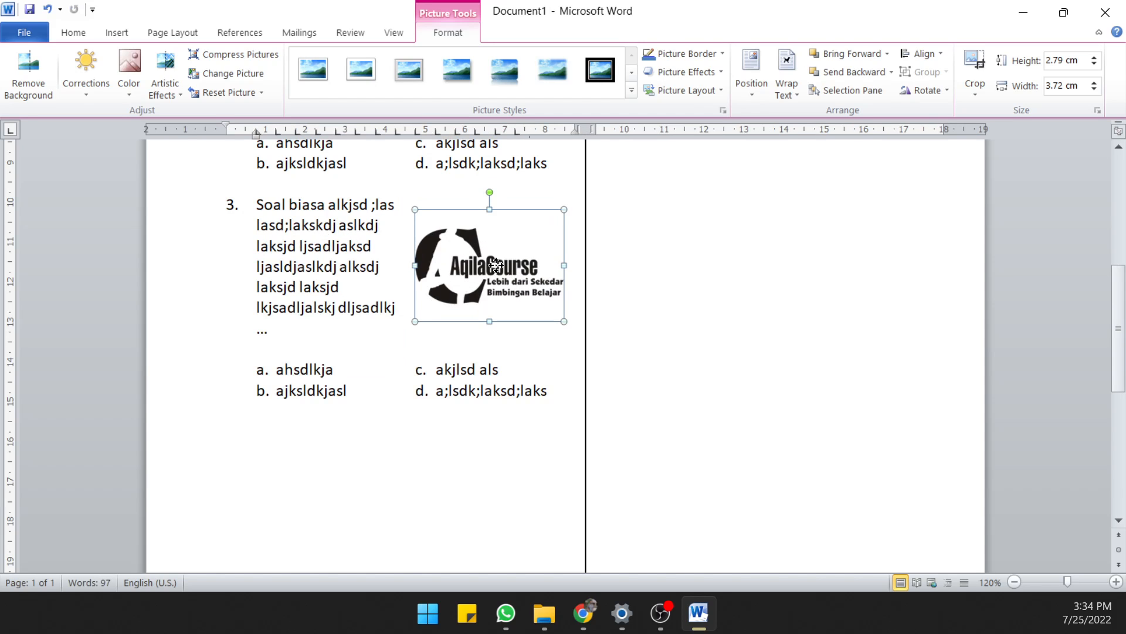
pyautogui.click(429, 327)
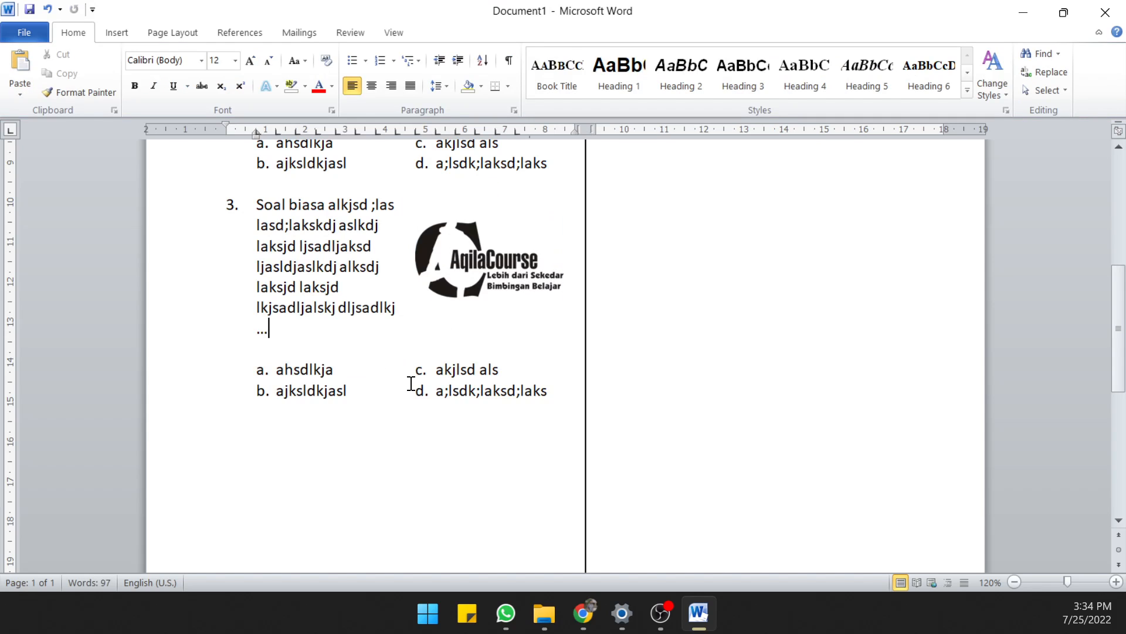
pyautogui.click(293, 225)
pyautogui.scroll(1, 317, 264)
pyautogui.moveTo(261, 264); pyautogui.dragTo(368, 343)
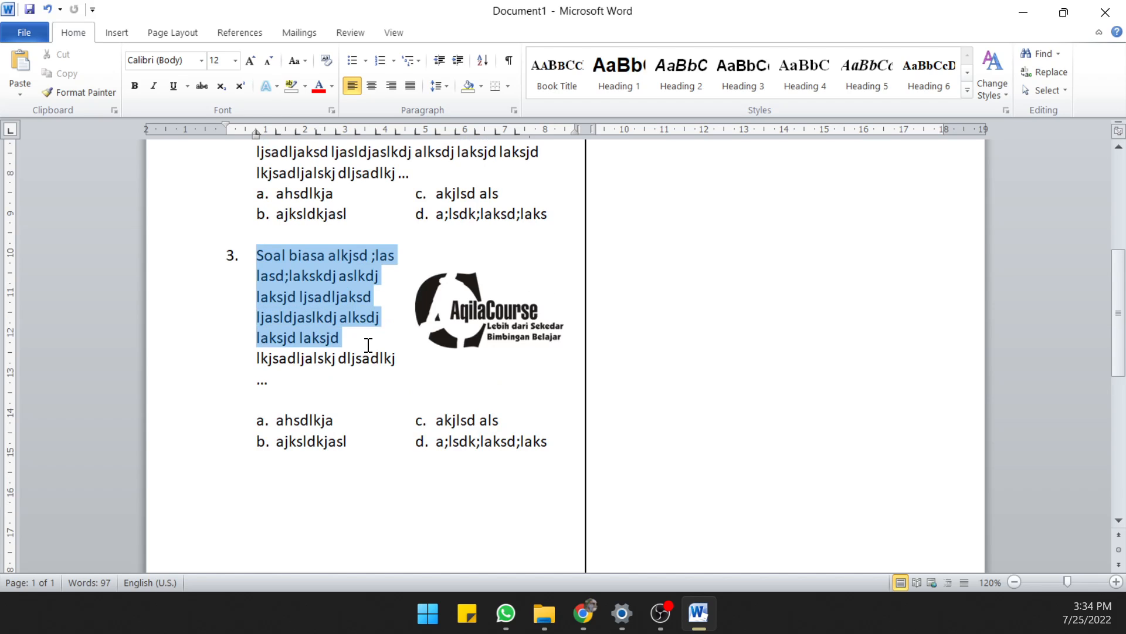
pyautogui.click(451, 347)
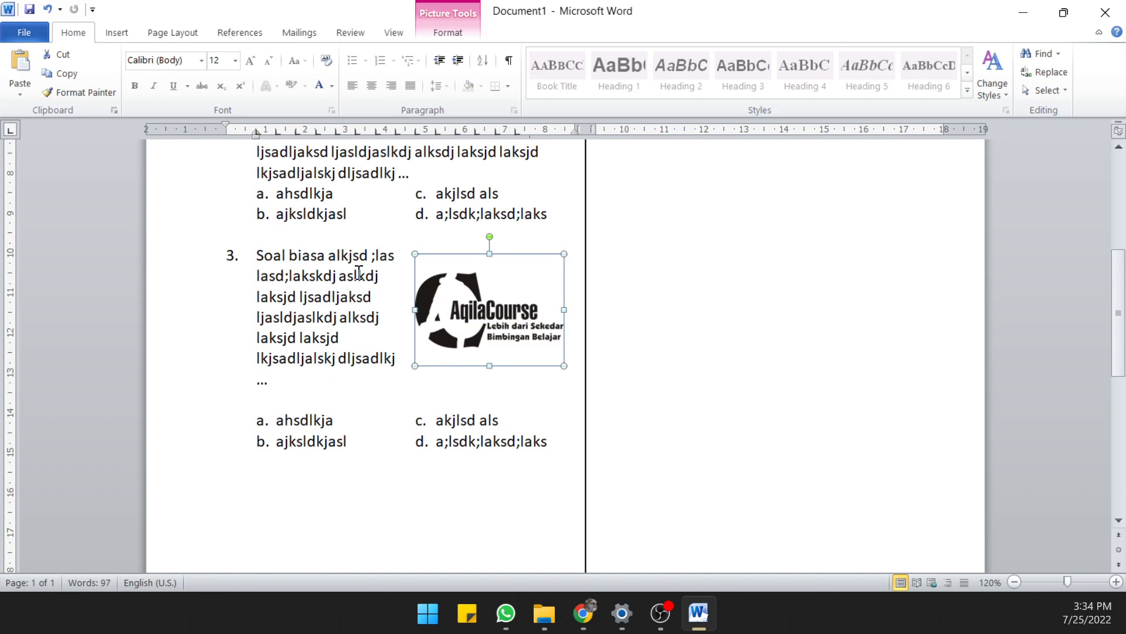
# Try inserting blank lines above question 3 to test how its logo moves with the text, and remove them again
pyautogui.click(306, 237)
pyautogui.press('Return')
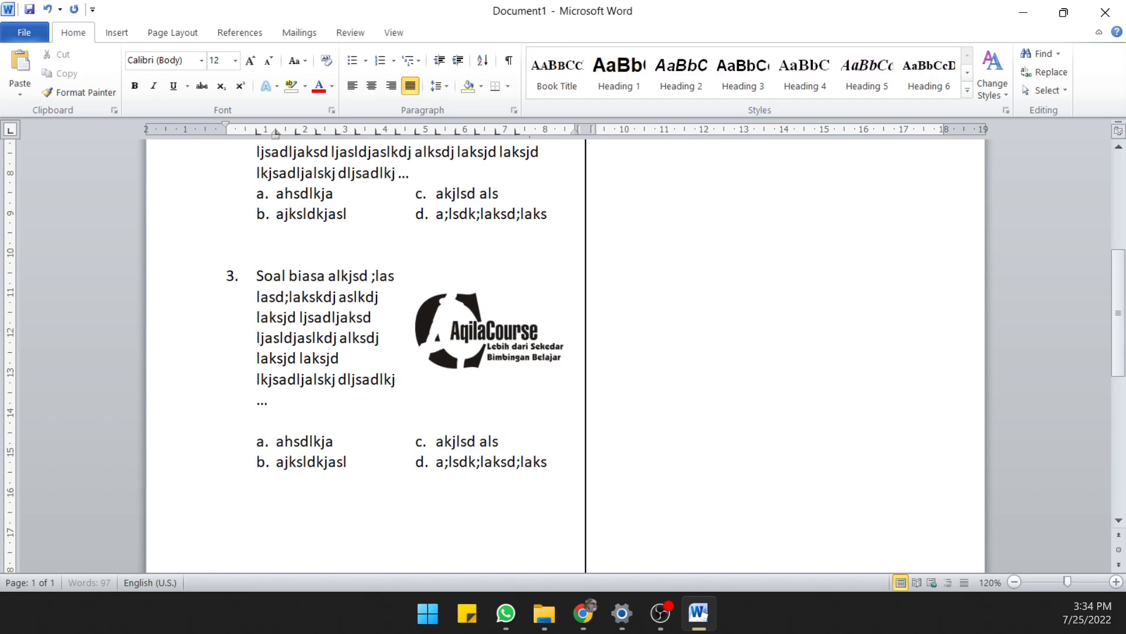
pyautogui.press('Return')
pyautogui.press('BackSpace')
pyautogui.press('BackSpace')
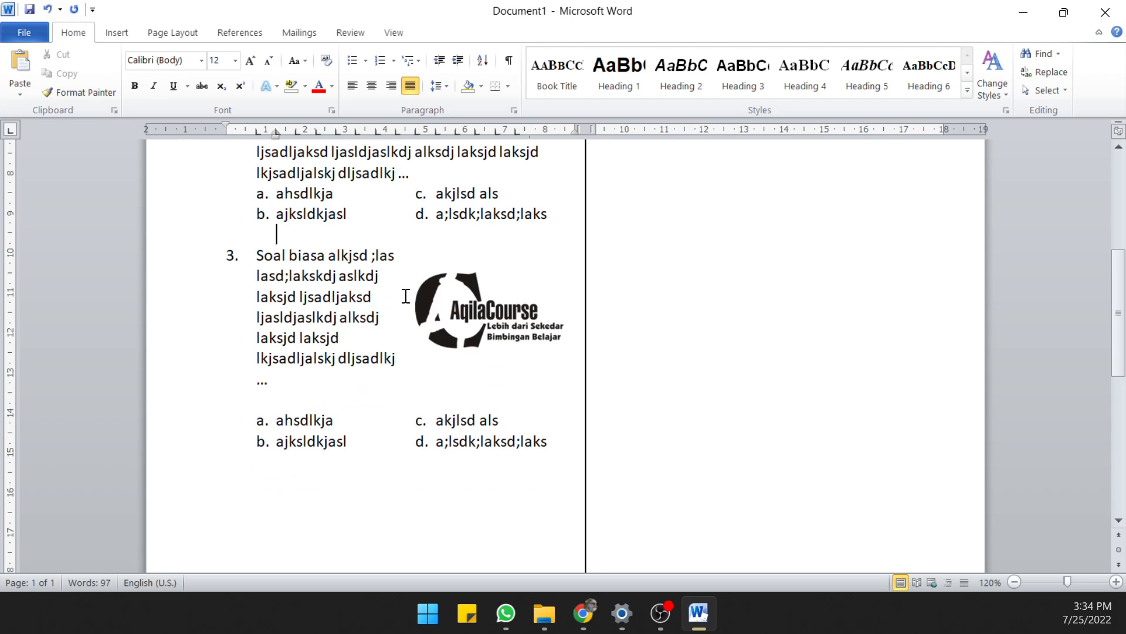
# Remove the blank line between question 3's text and its answer options
pyautogui.click(449, 308)
pyautogui.click(357, 398)
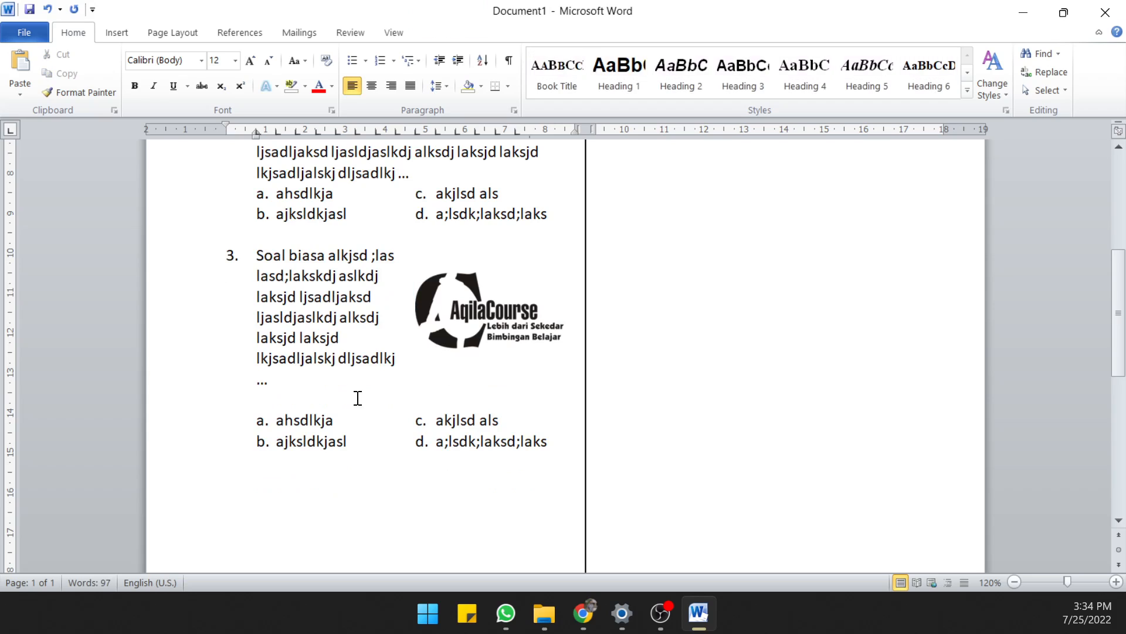
pyautogui.press('Delete')
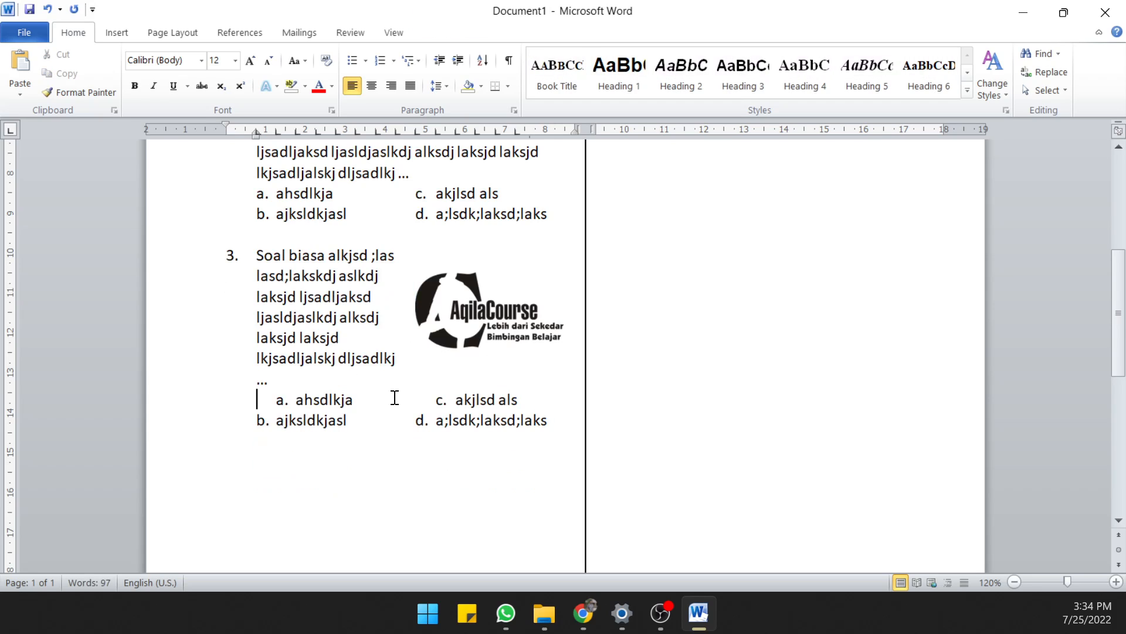
# Review the text wrapping options and the picture style gallery for question 3's logo
pyautogui.click(494, 308)
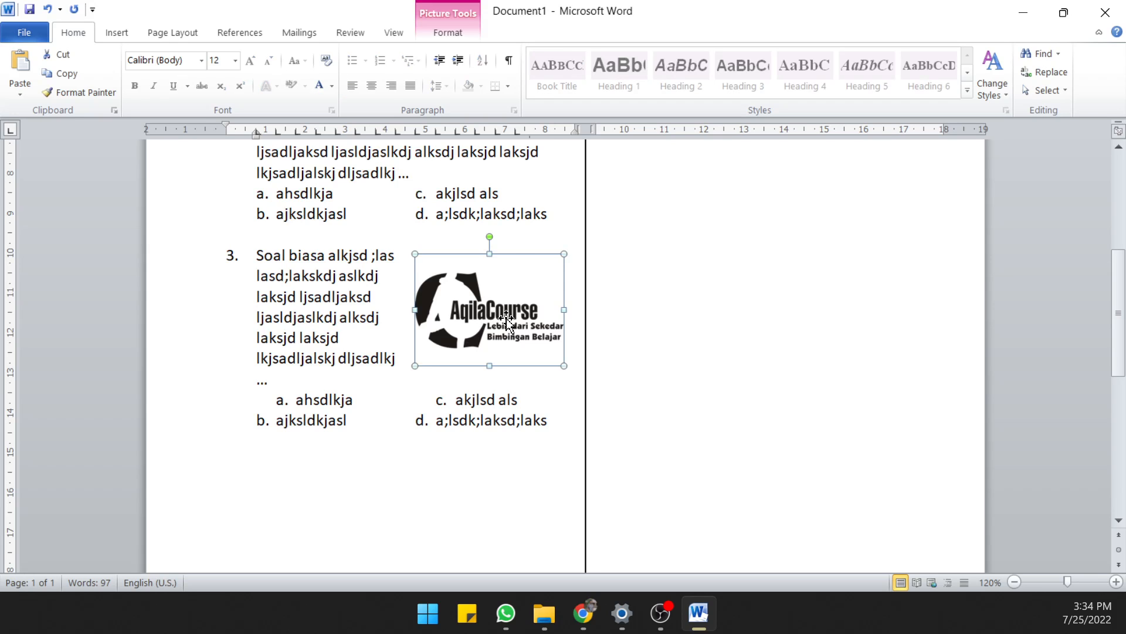
pyautogui.click(454, 36)
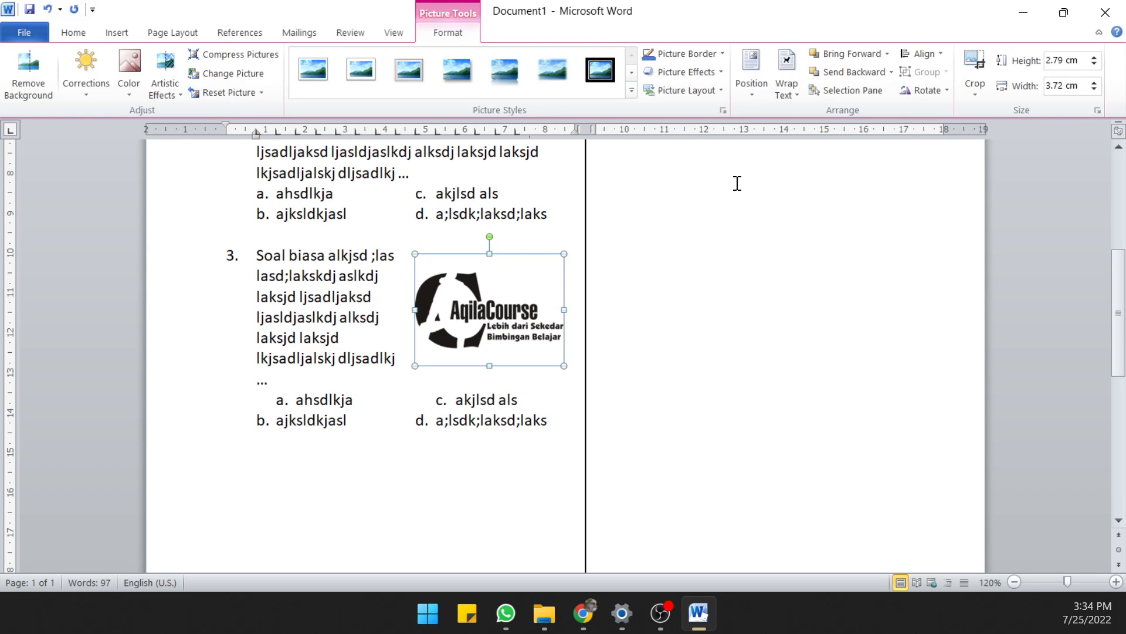
pyautogui.click(787, 89)
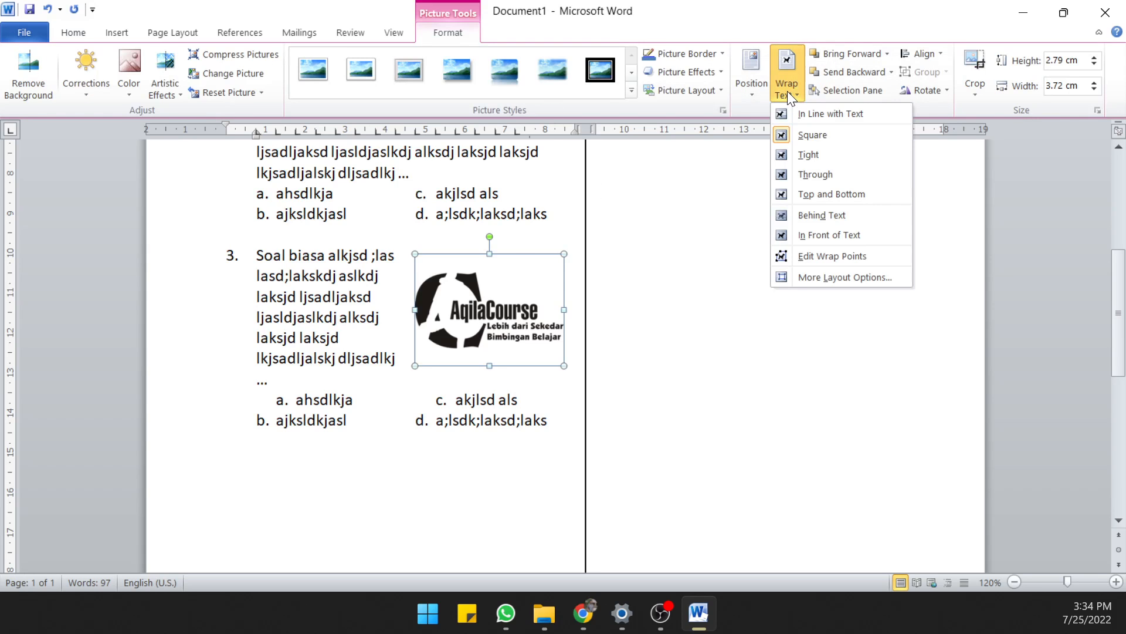
pyautogui.click(630, 90)
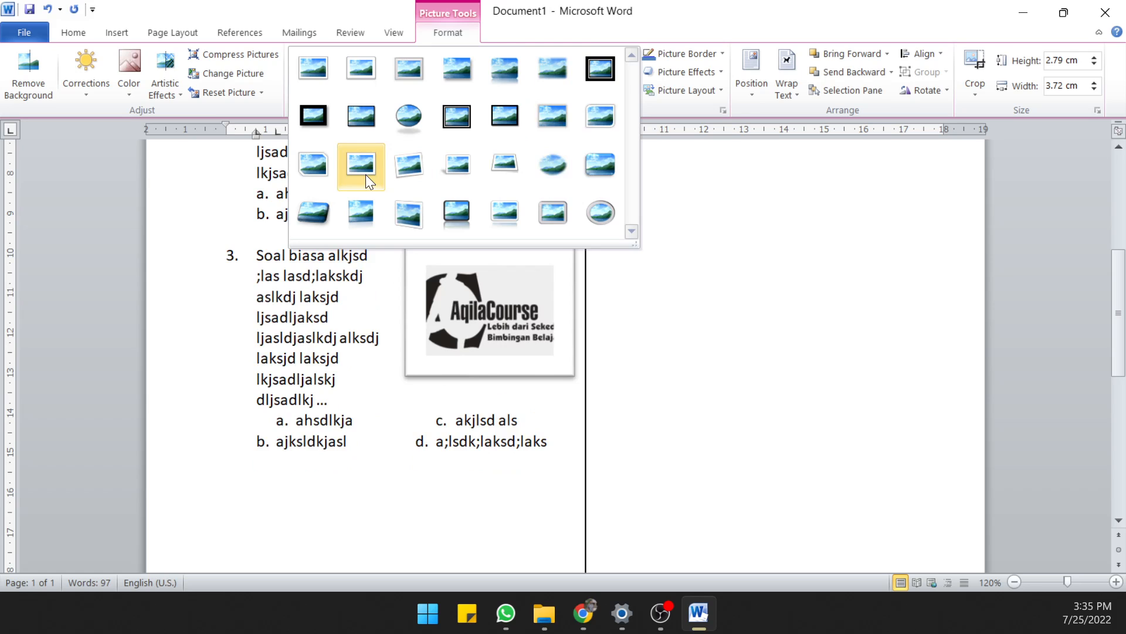
pyautogui.click(327, 316)
pyautogui.scroll(3, 334, 311)
pyautogui.scroll(-1, 468, 215)
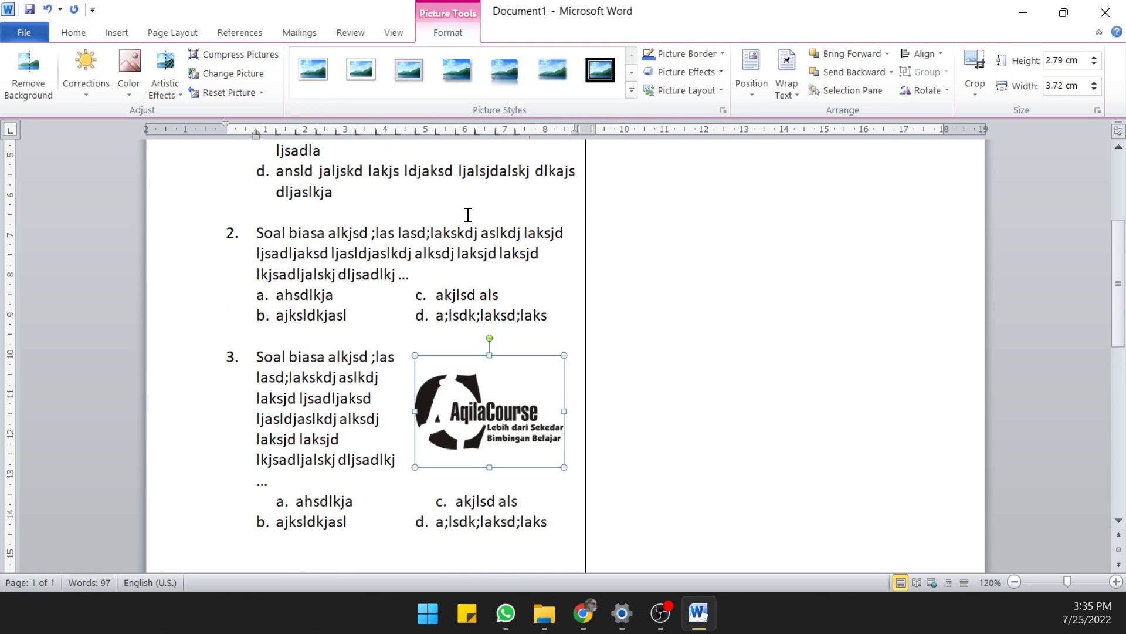
pyautogui.click(631, 89)
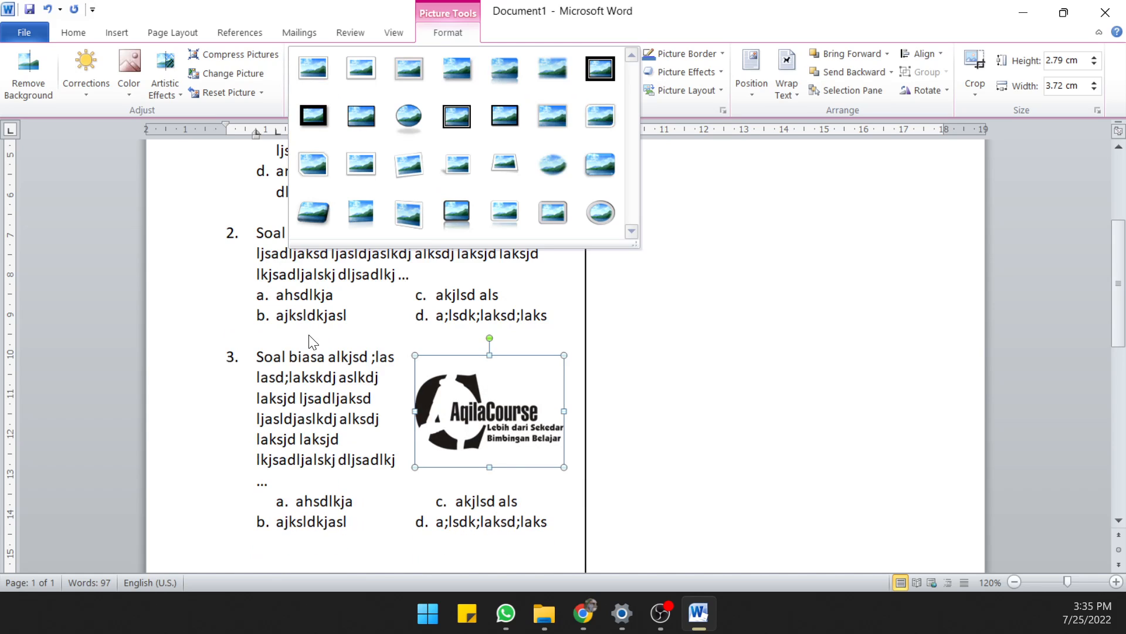
pyautogui.click(388, 386)
pyautogui.click(370, 401)
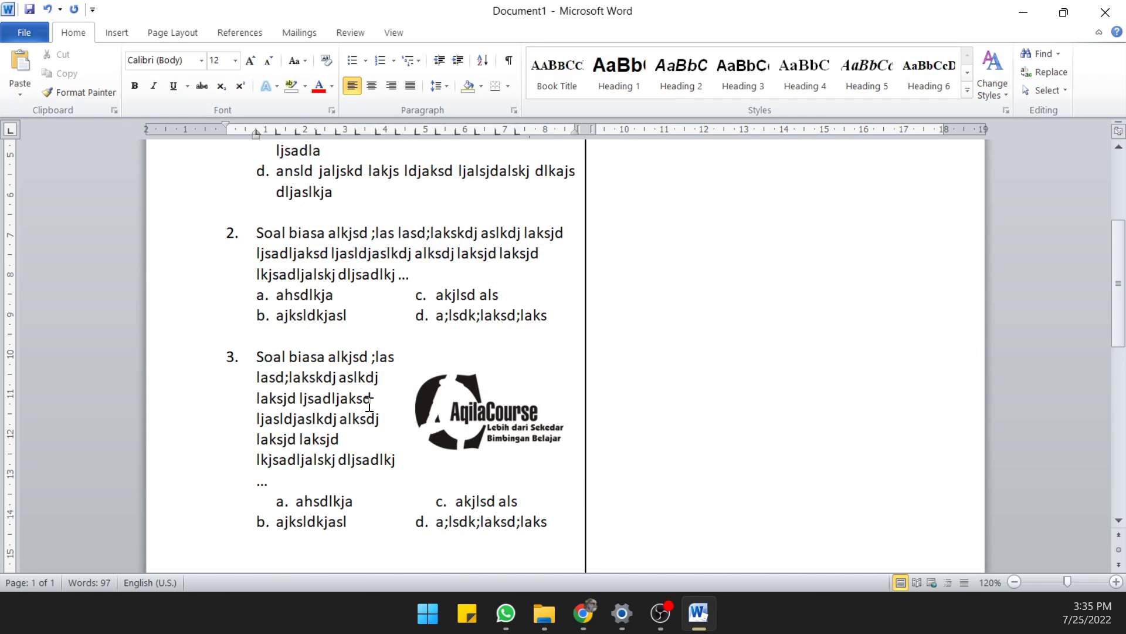
pyautogui.scroll(-2, 461, 365)
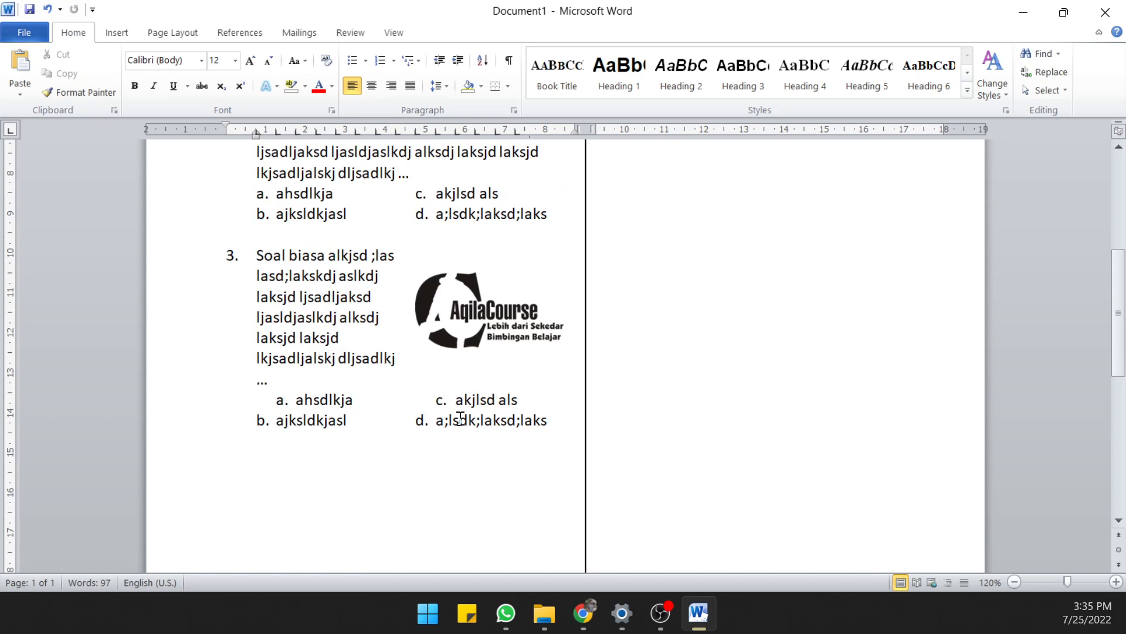
pyautogui.click(458, 317)
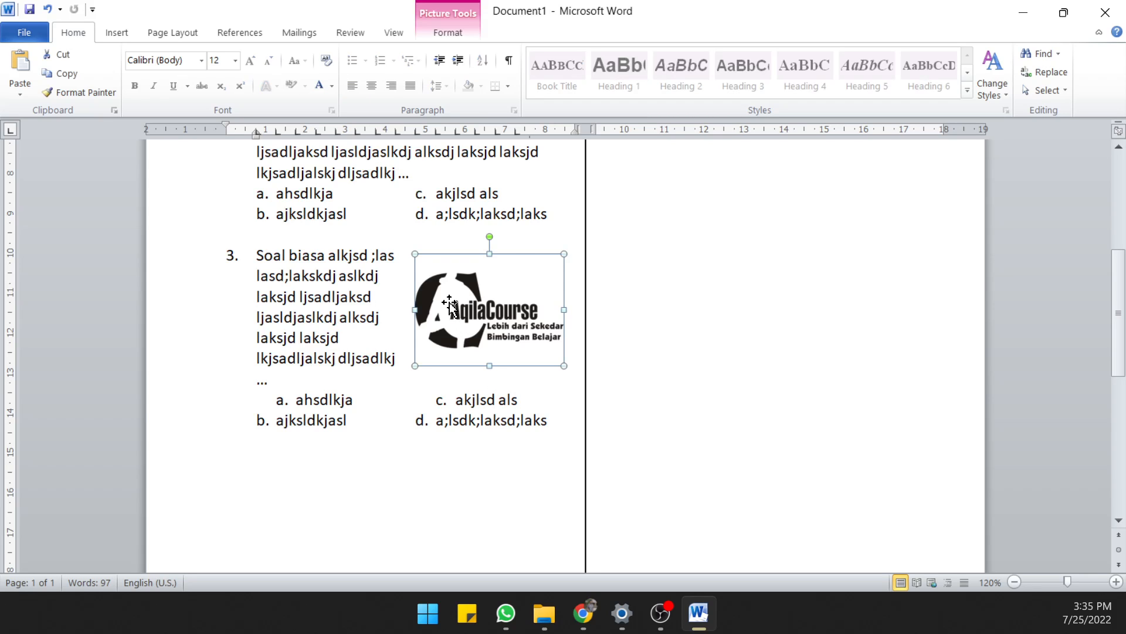
pyautogui.click(378, 298)
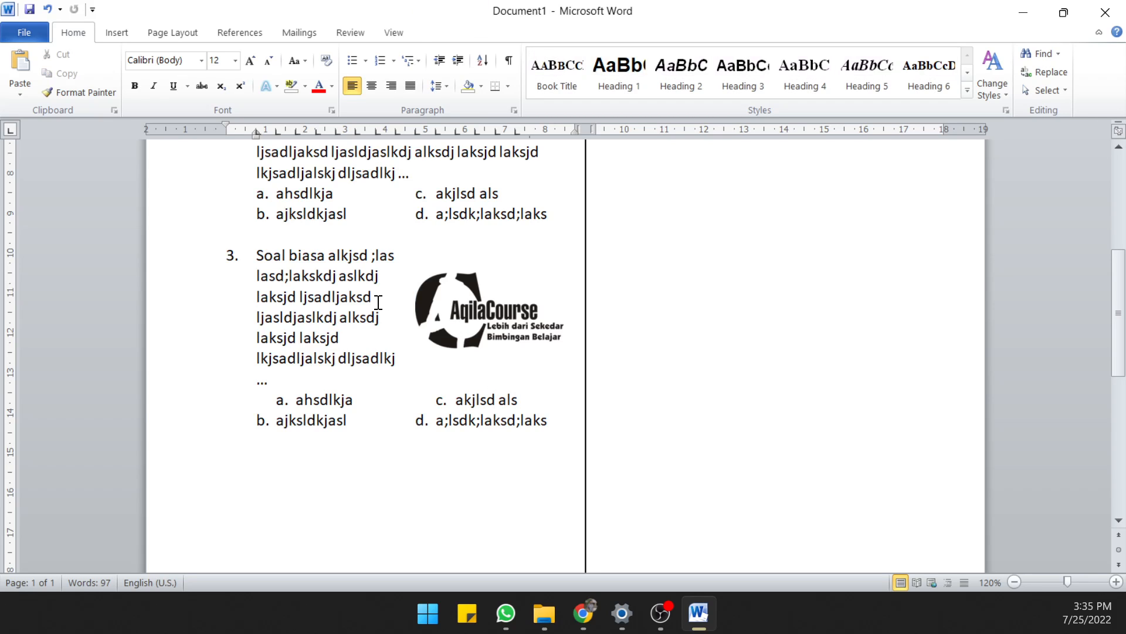
# Remove the extra indent before option a in question 3 so both answer rows line up
pyautogui.click(277, 398)
pyautogui.press('Tab')
pyautogui.hotkey('ctrl', 'z')
pyautogui.hotkey('ctrl', 'z')
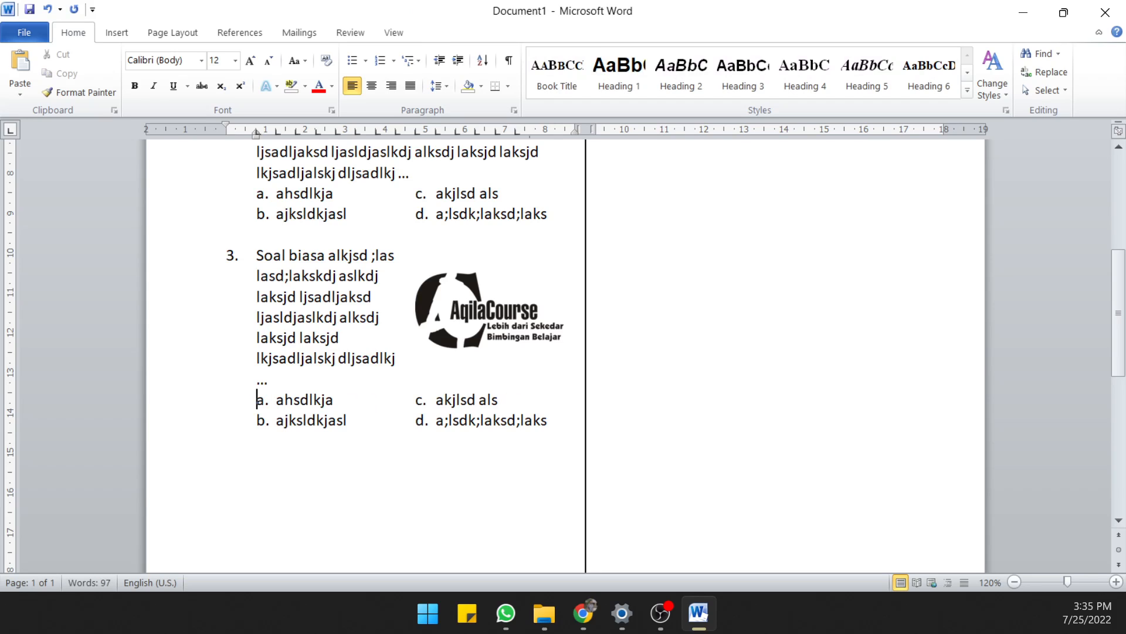
pyautogui.click(352, 385)
pyautogui.scroll(-3, 440, 374)
pyautogui.scroll(4, 440, 374)
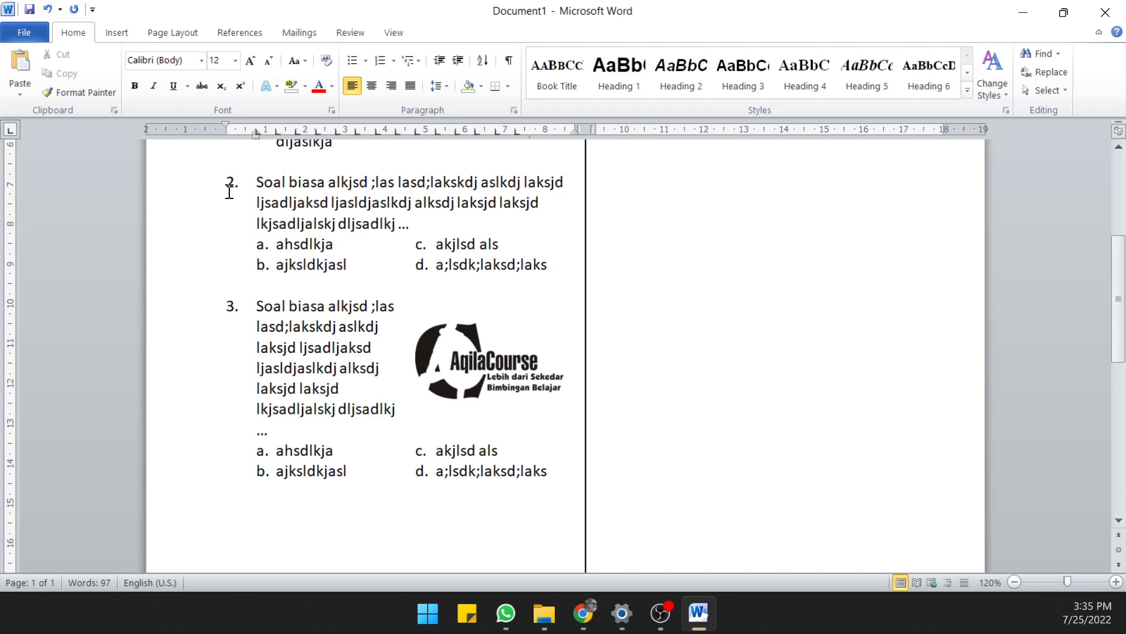
pyautogui.click(284, 513)
pyautogui.scroll(-3, 391, 474)
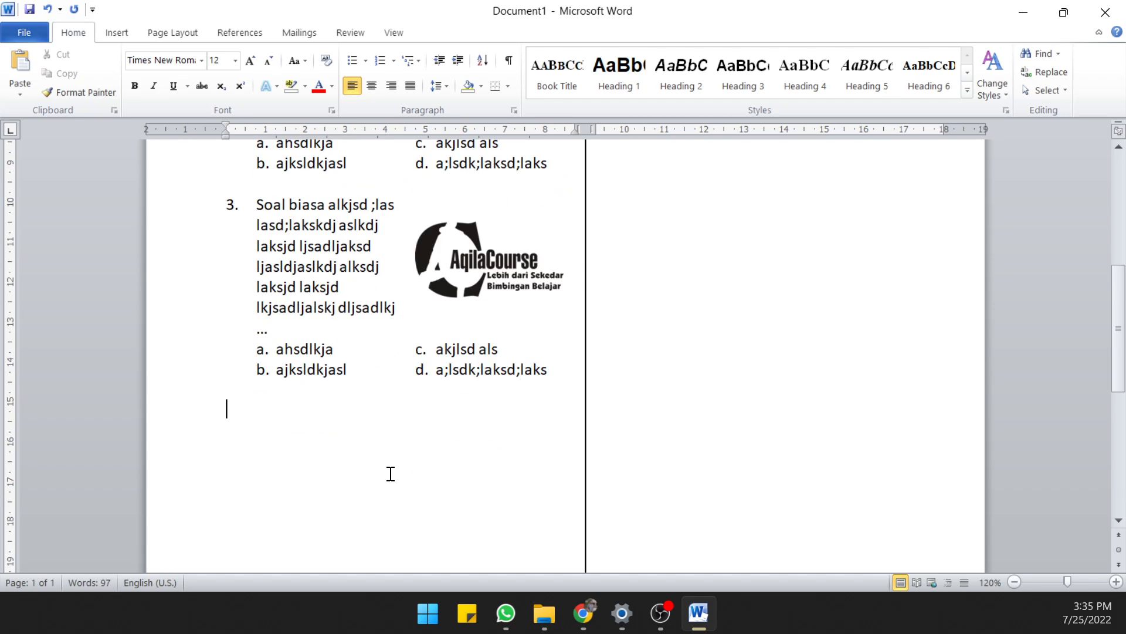
pyautogui.write('4.')
pyautogui.press('Tab')
pyautogui.press('BackSpace')
pyautogui.press('BackSpace')
pyautogui.press('BackSpace')
pyautogui.press('BackSpace')
# Start question 4 after a blank line with the first speaker's name, a colon and the text "askldjaklsjdlakjldksjlkadj"
pyautogui.press('Return')
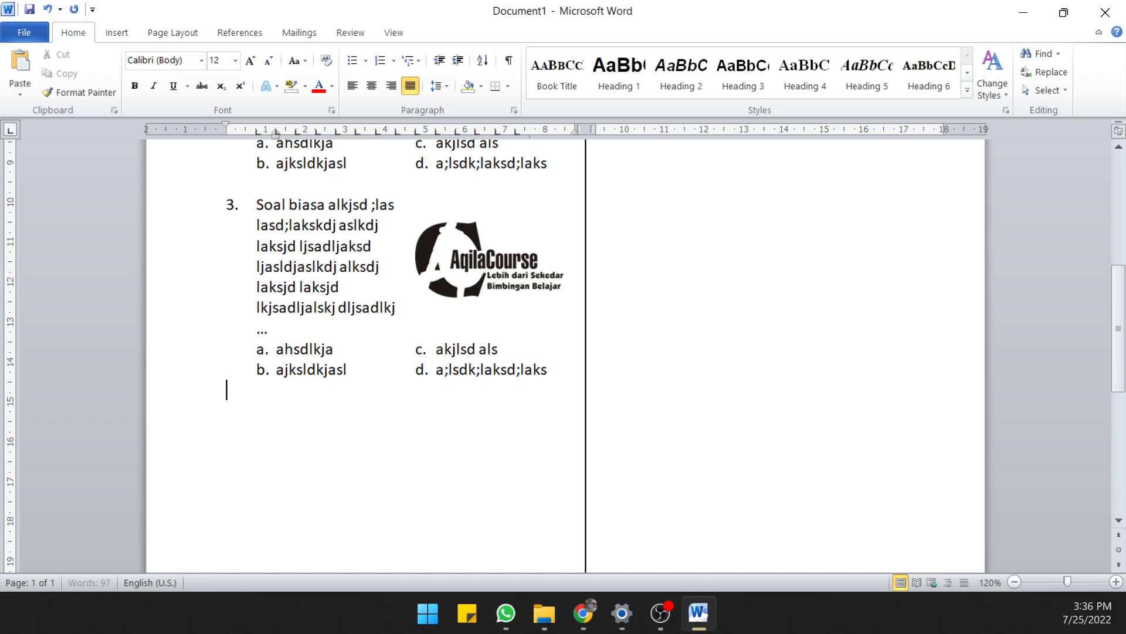
pyautogui.press('Return')
pyautogui.click(564, 368)
pyautogui.click(230, 396)
pyautogui.press('Return')
pyautogui.write('4.')
pyautogui.press('Tab')
pyautogui.write('Hasan    :      ')
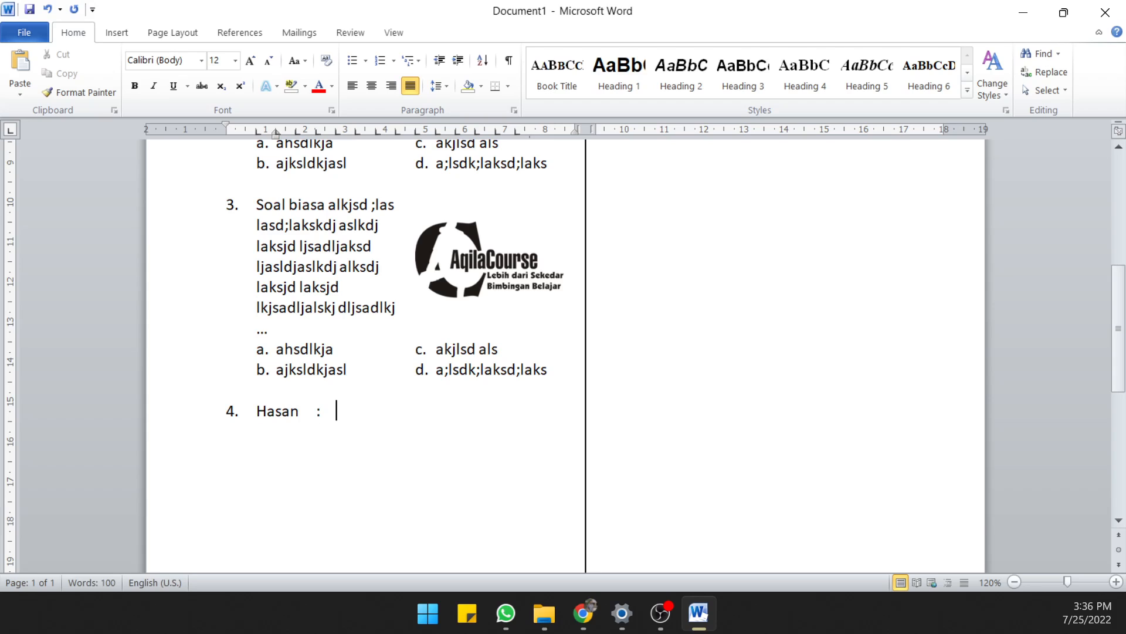
pyautogui.write('askldjaklsjdlakjldksjlkadj')
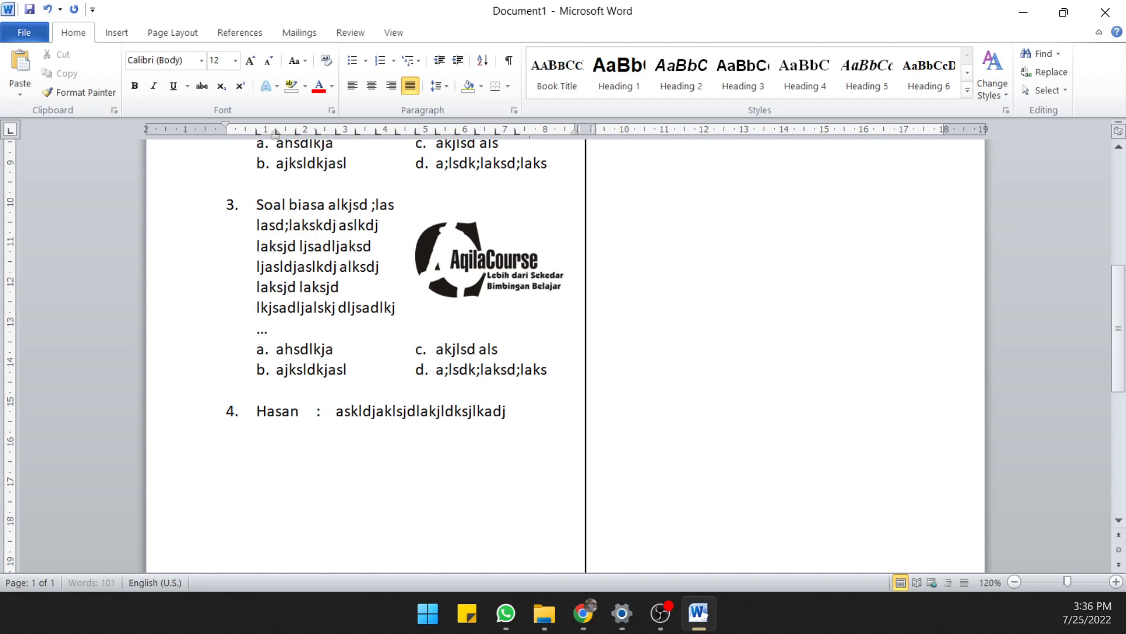
# Continue the first speaker's part on a new indented line with "aljsdlsadjaos ldajsl djalskjd laksjd laksj dljsadljsadljasldj"
pyautogui.press('Return')
pyautogui.press('Tab')
pyautogui.write('aljsdlsadjaos ldajsl djalskjd laksjd laksj dljsadljsadljasldj')
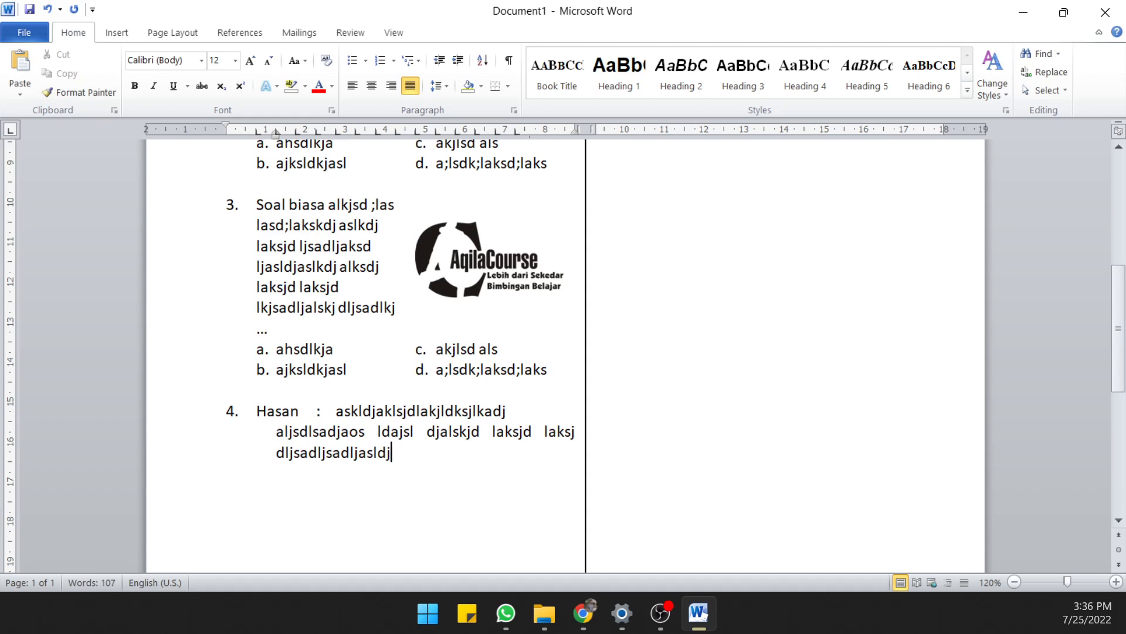
# Add the second speaker's name, a colon and the line "klajsd ljsadljaljdaslkd jaljsdajds", aligned with the first speaker
pyautogui.press('Return')
pyautogui.press('Tab')
pyautogui.write('Kiki')
pyautogui.press('Tab')
pyautogui.write(': klajsd ljsadljaljdaslkd jaljsdajds')
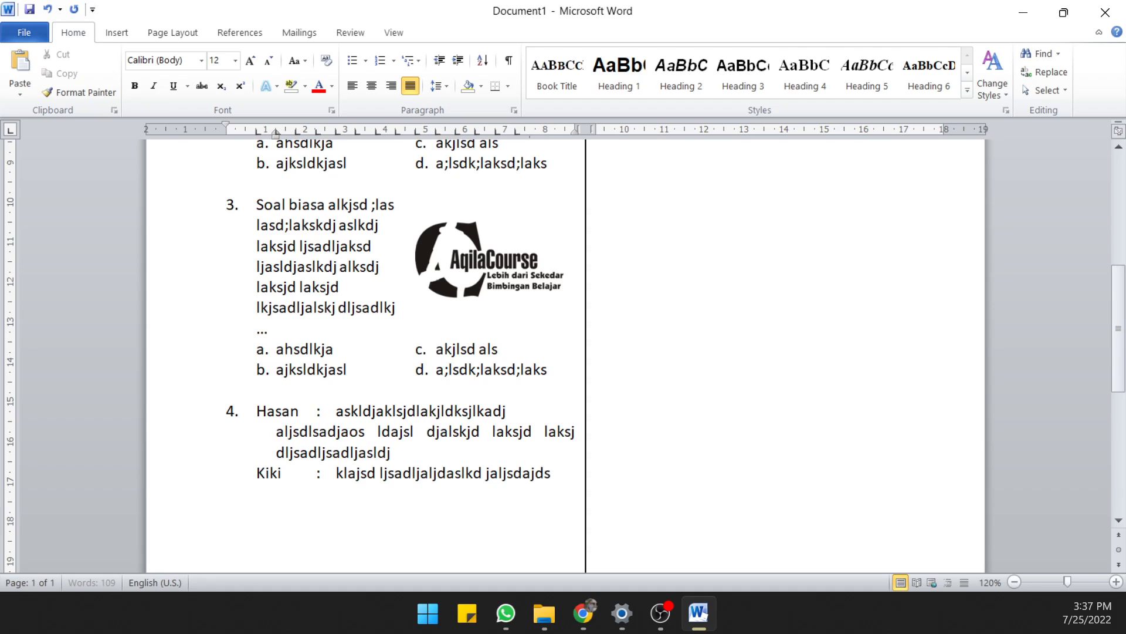
# Add a reply line for the first speaker with the name, a colon and a dotted blank
pyautogui.press('Return')
pyautogui.press('Tab')
pyautogui.write('hasa')
pyautogui.press('BackSpace')
pyautogui.press('BackSpace')
pyautogui.press('BackSpace')
pyautogui.press('BackSpace')
pyautogui.write('Hasan')
pyautogui.press('Tab')
pyautogui.write(':')
pyautogui.press('Tab')
pyautogui.write('...........')
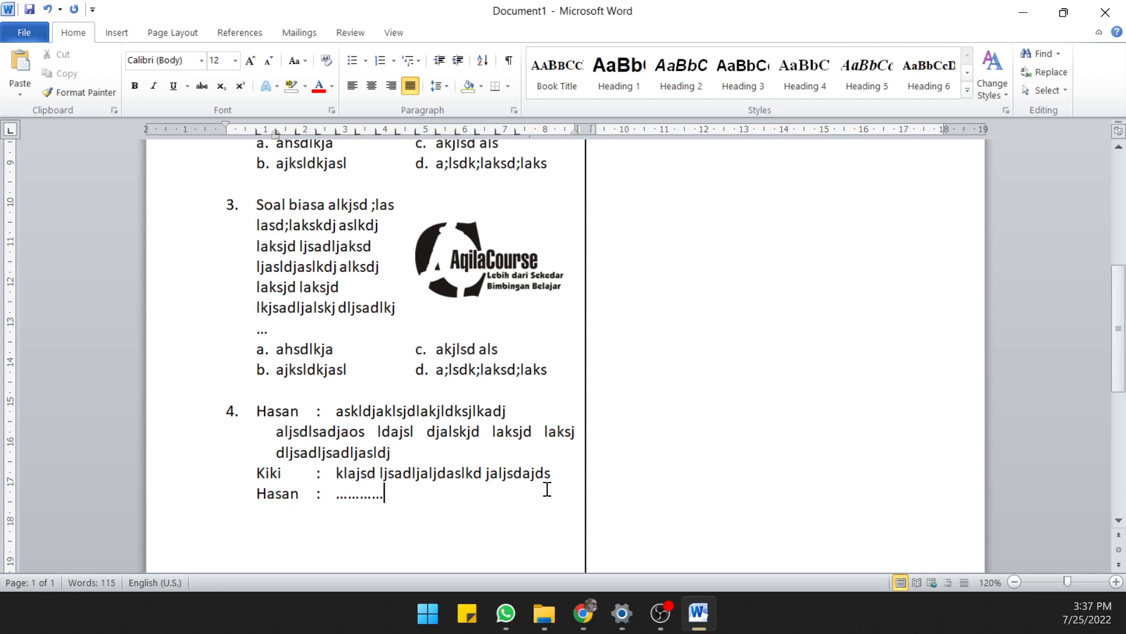
# Extend the second speaker's line with "sdf sdf sdf sd fsdf s" so it wraps onto another line
pyautogui.click(554, 469)
pyautogui.write('sdf sdf sdf sd fsdf s')
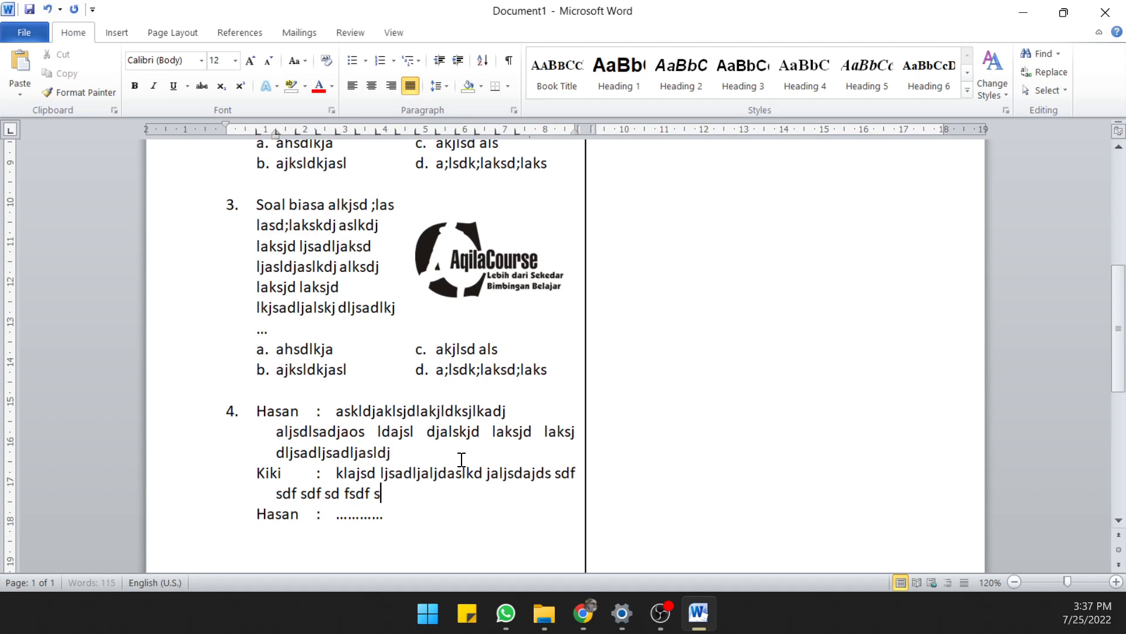
pyautogui.click(429, 459)
# Add empty lines below question 4's dialogue
pyautogui.scroll(-2, 429, 459)
pyautogui.click(417, 410)
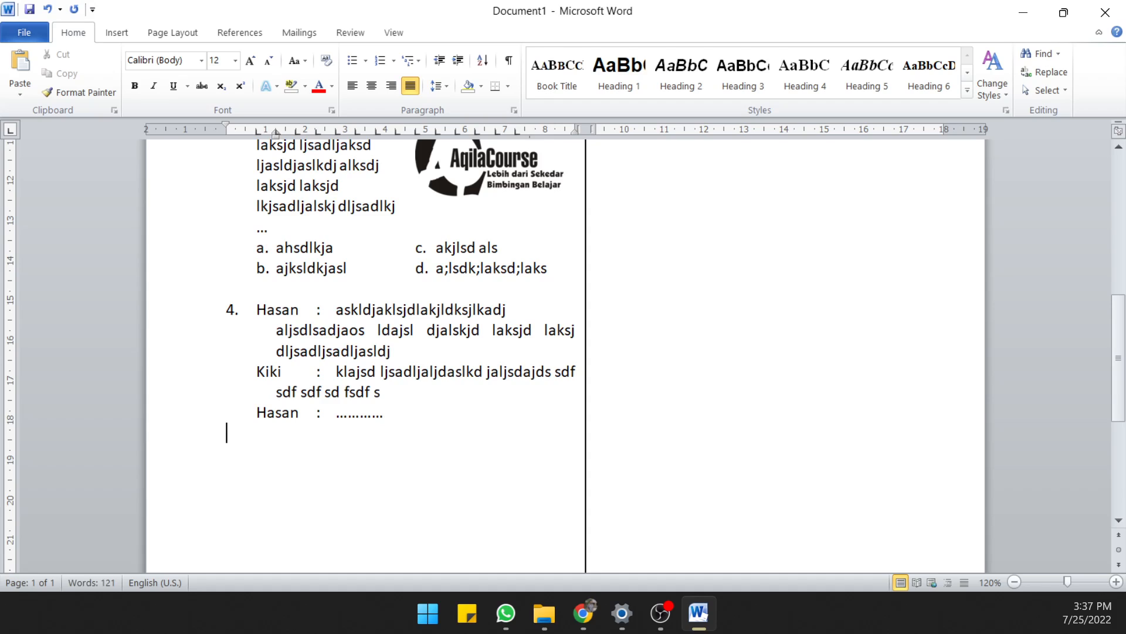
pyautogui.press('Return')
pyautogui.press('Return')
pyautogui.press('Return')
# Set the hanging indent of question 4's whole dialogue to about 2.5 cm so wrapped lines align after the colons
pyautogui.click(308, 381)
pyautogui.moveTo(233, 311); pyautogui.dragTo(395, 410)
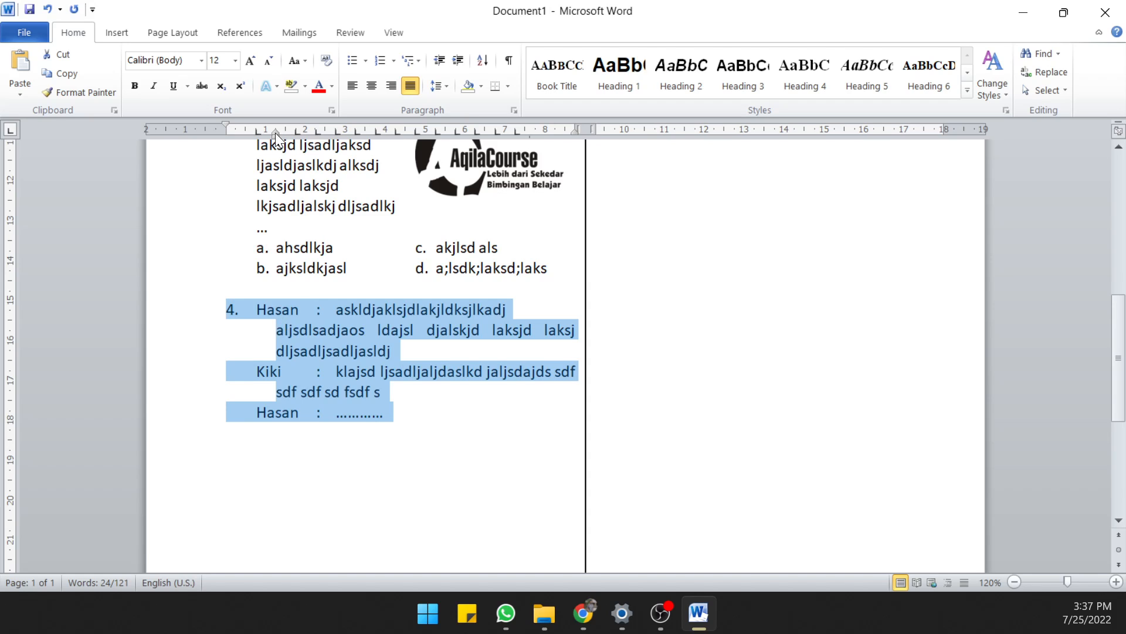
pyautogui.moveTo(275, 132); pyautogui.dragTo(327, 142)
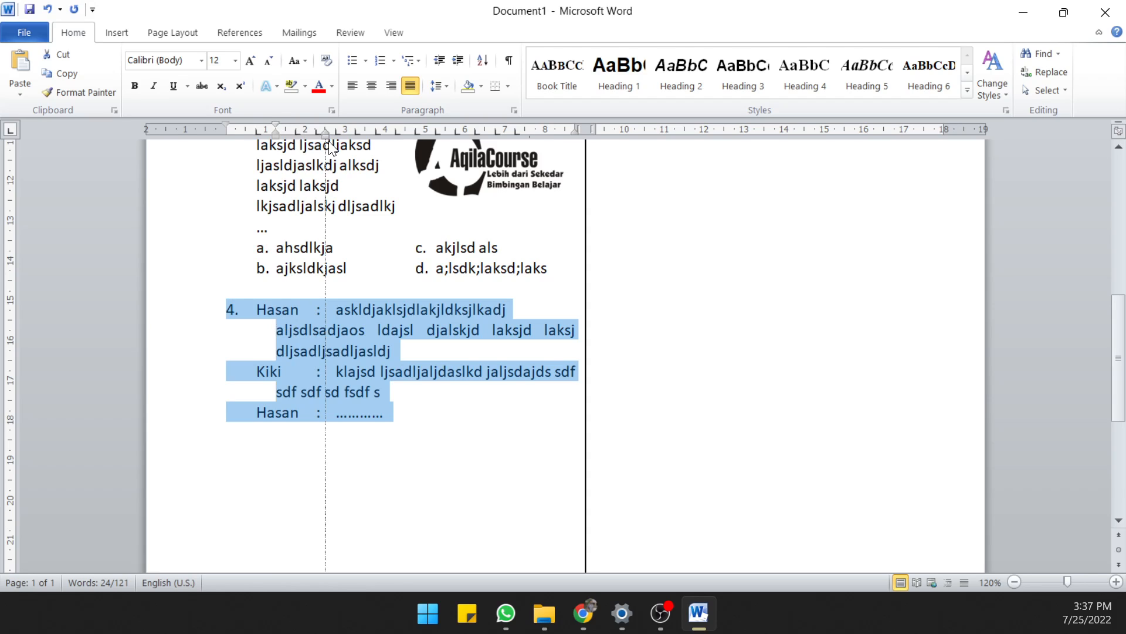
pyautogui.moveTo(331, 147)
pyautogui.mouseDown()
pyautogui.moveTo(276, 122)
pyautogui.moveTo(225, 138)
pyautogui.mouseUp()
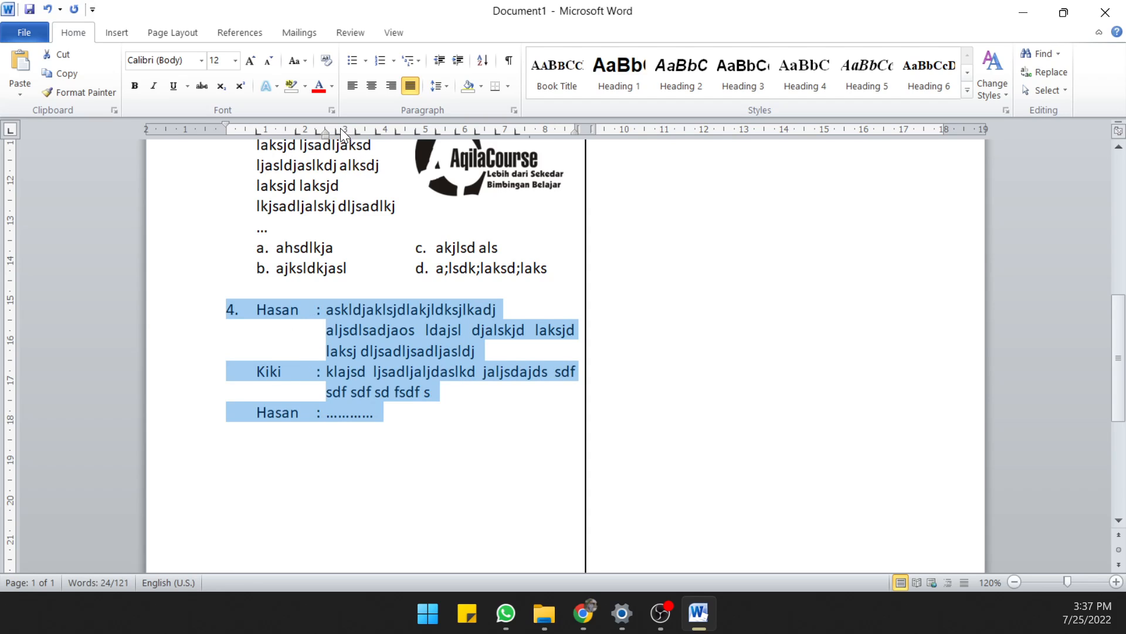
pyautogui.moveTo(336, 129); pyautogui.dragTo(325, 135)
pyautogui.click(344, 287)
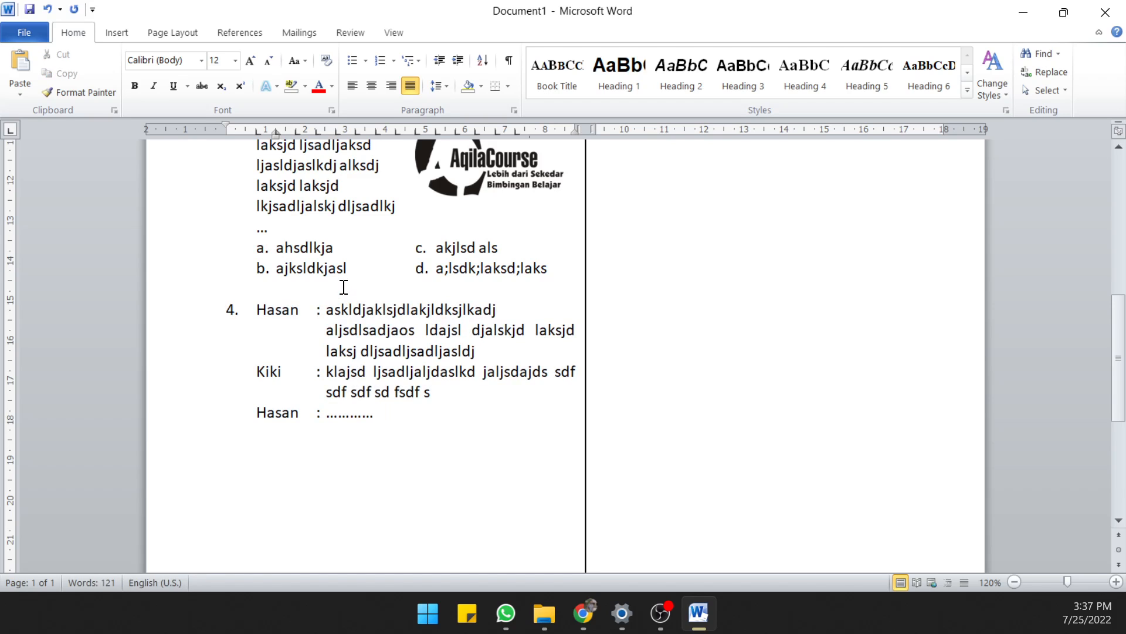
pyautogui.scroll(-3, 358, 391)
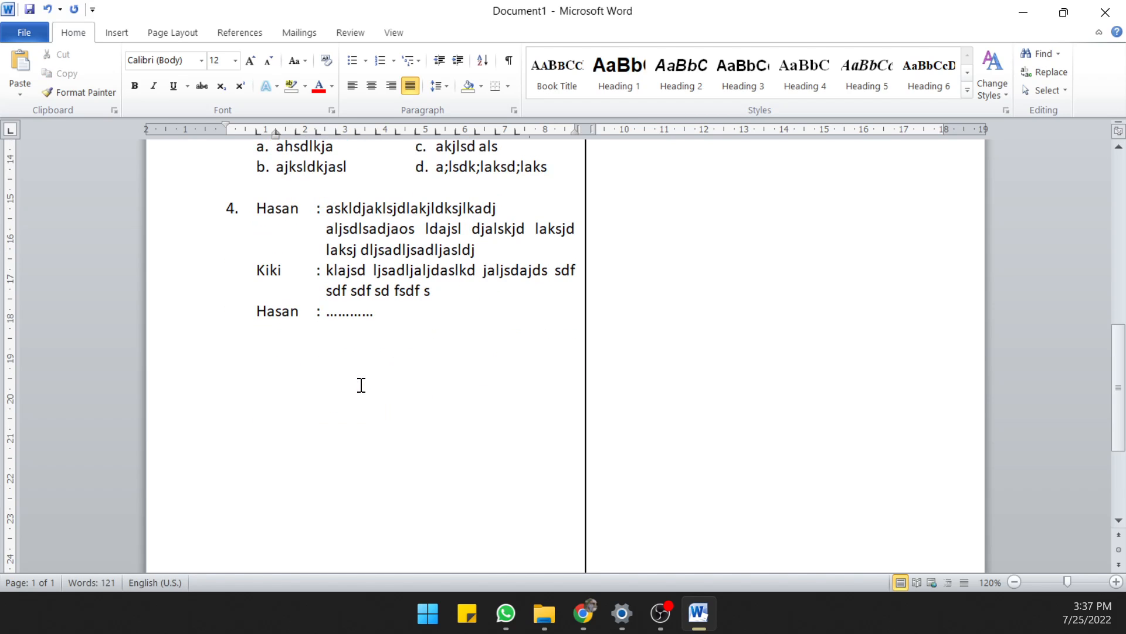
pyautogui.scroll(2, 370, 359)
pyautogui.click(341, 259)
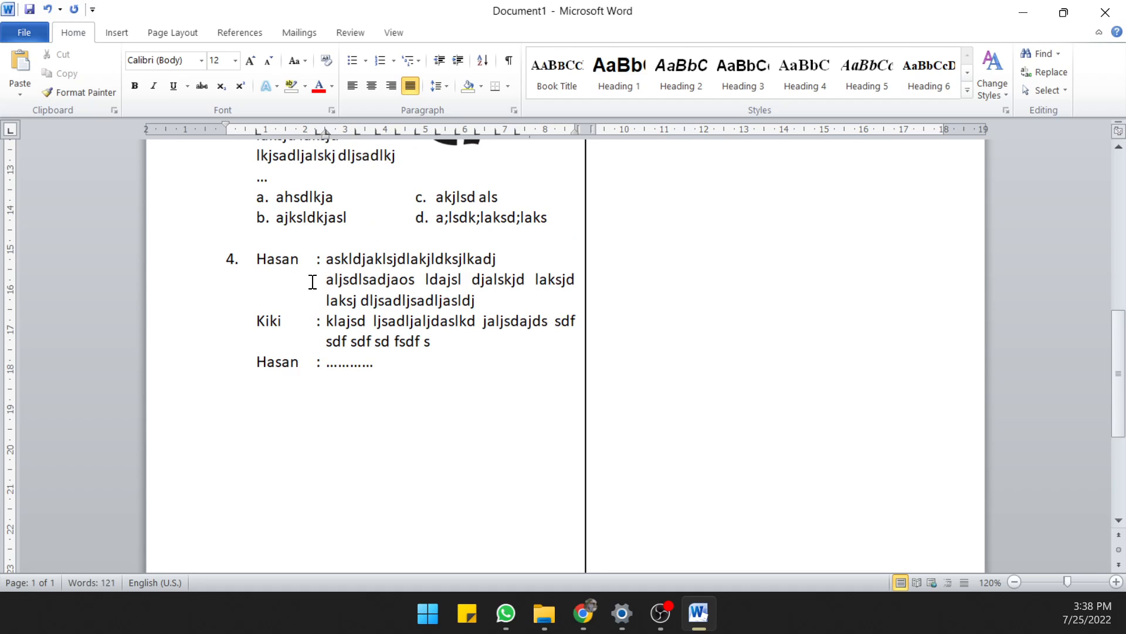
pyautogui.press('Down')
pyautogui.moveTo(255, 132); pyautogui.dragTo(313, 133)
# Write the question text "ajhsdlkja sljdlaksj dlaks ldaslkdj laksjd lsadlalskdj aljdslajsl" below question 4's dialogue, leaving an empty line between them
pyautogui.click(287, 390)
pyautogui.press('Return')
pyautogui.press('Tab')
pyautogui.write('ajhsdlkja sljdlaksj dlaks ldaslkdj laksjd l')
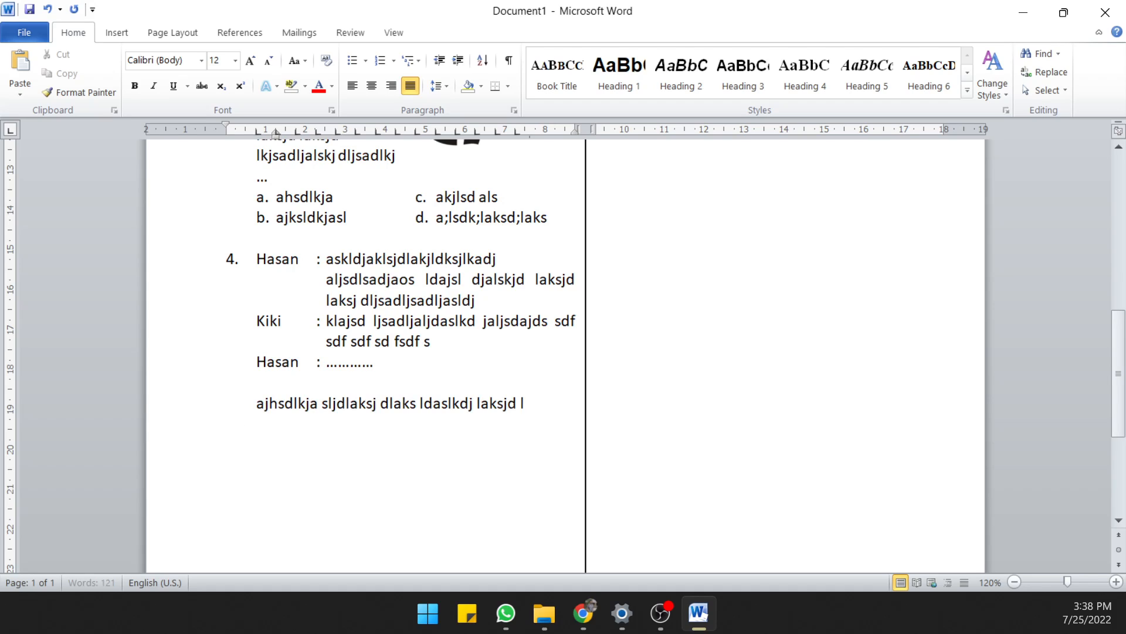
pyautogui.write('sadlalskdj aljdslajsl')
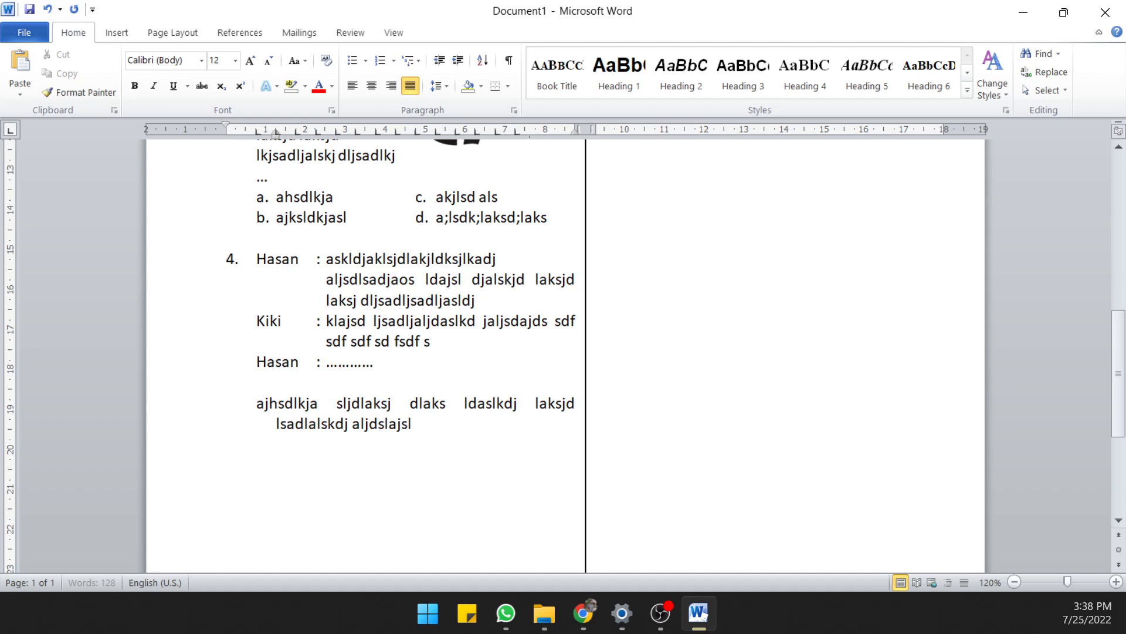
# Set the hanging indent of question 4's closing paragraph to about 0.75 cm so its wrapped line aligns with the first
pyautogui.click(315, 201)
pyautogui.click(352, 429)
pyautogui.moveTo(273, 133); pyautogui.dragTo(256, 139)
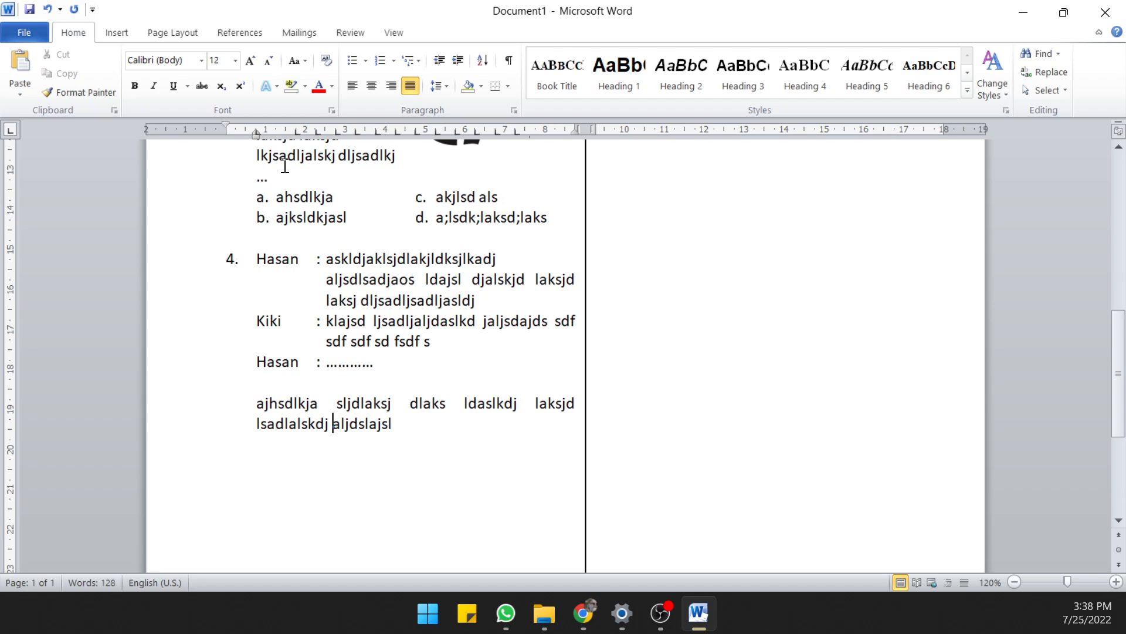
pyautogui.hotkey('ctrl', 'z')
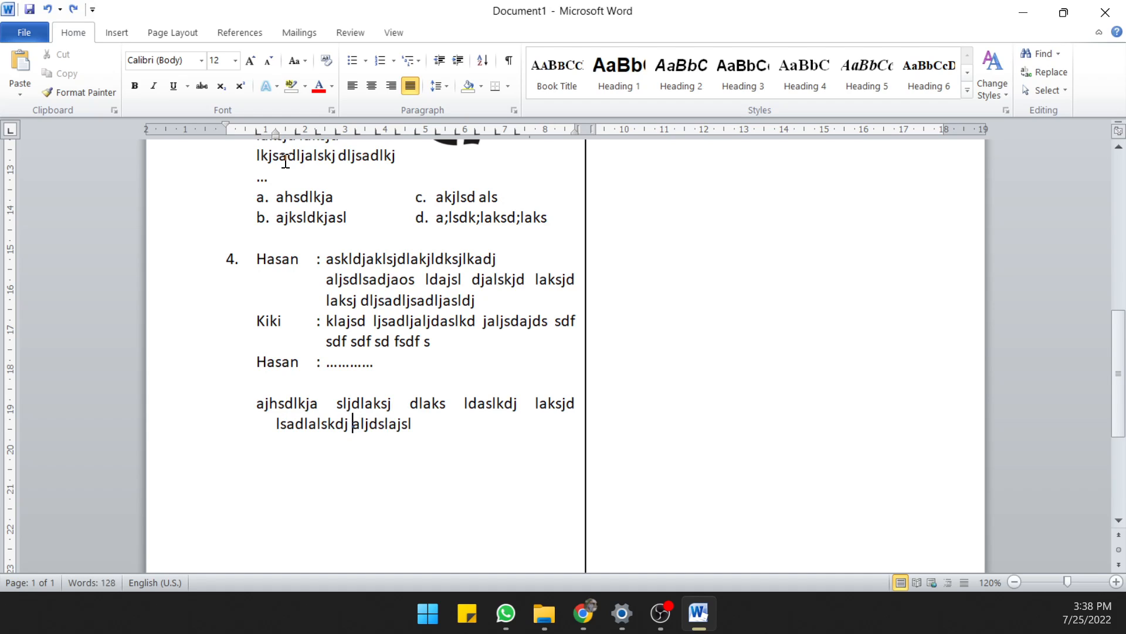
pyautogui.moveTo(277, 131)
pyautogui.mouseDown()
pyautogui.moveTo(252, 144)
pyautogui.moveTo(275, 133)
pyautogui.moveTo(256, 135)
pyautogui.mouseUp()
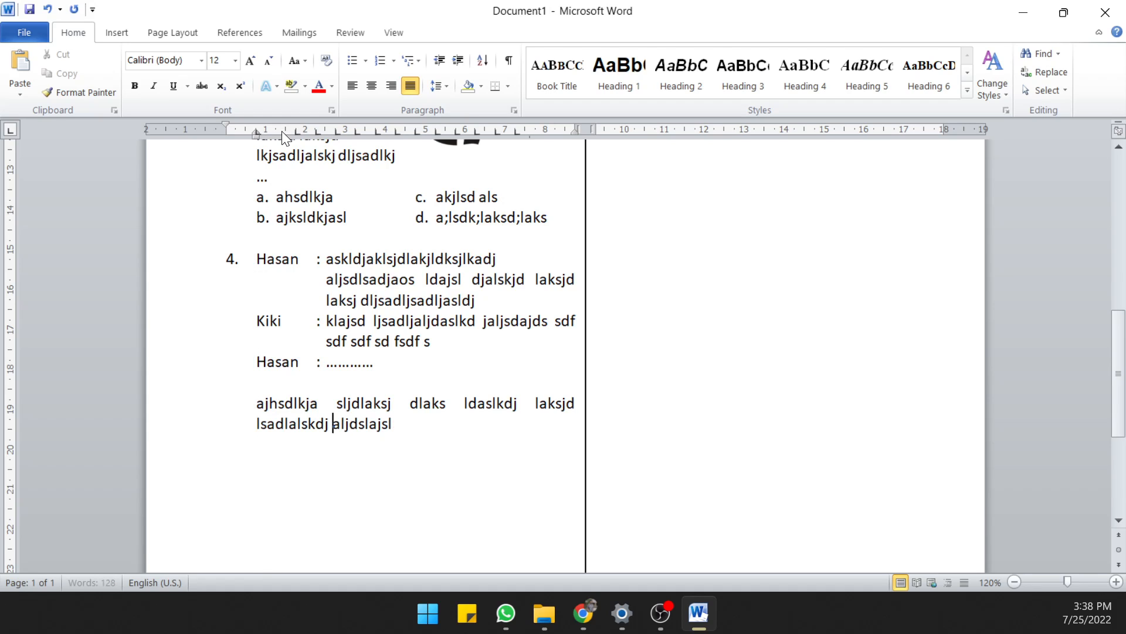
pyautogui.click(273, 132)
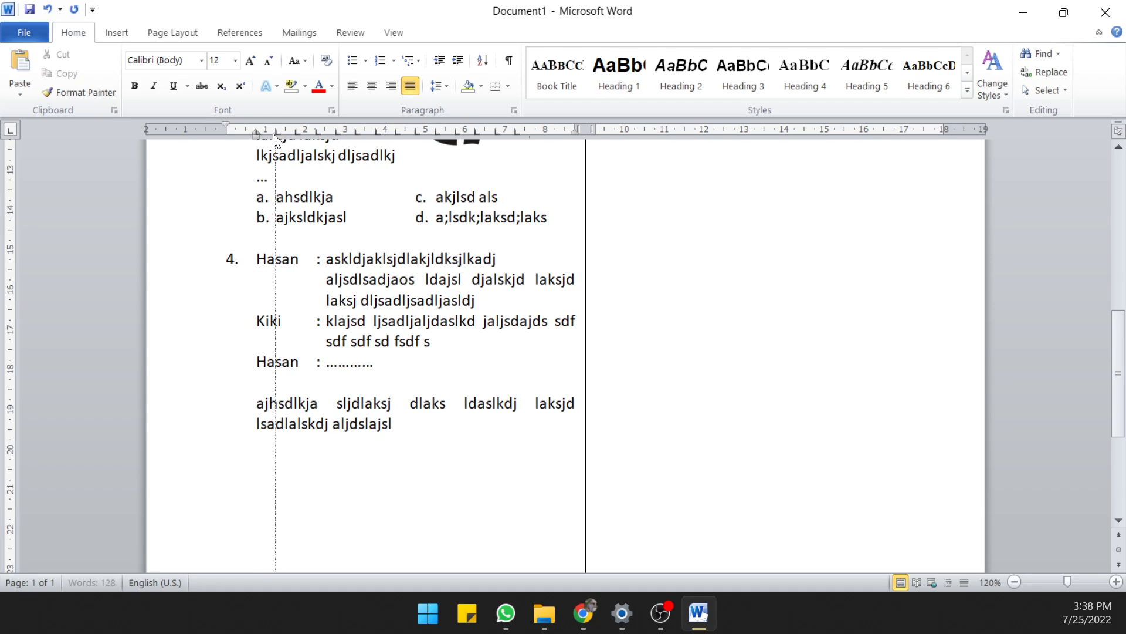
# Add question 4's first answer row with "a. aslkdjlaks" and "c. alkjdslkajsdlkad" side by side, without automatic list formatting
pyautogui.click(408, 423)
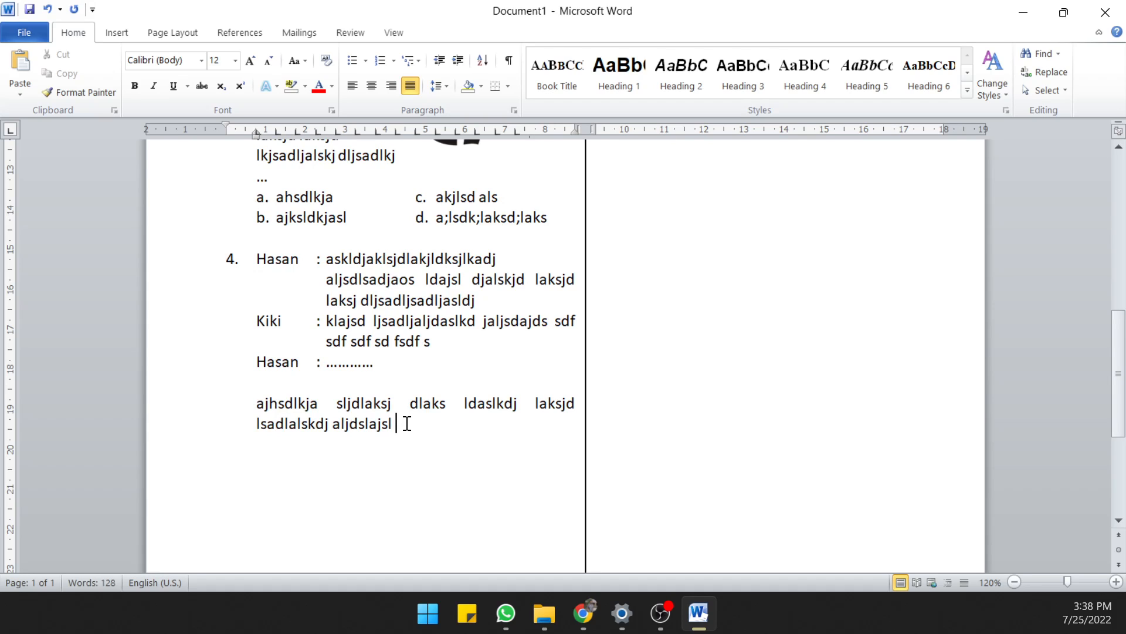
pyautogui.press('Return')
pyautogui.write('a.')
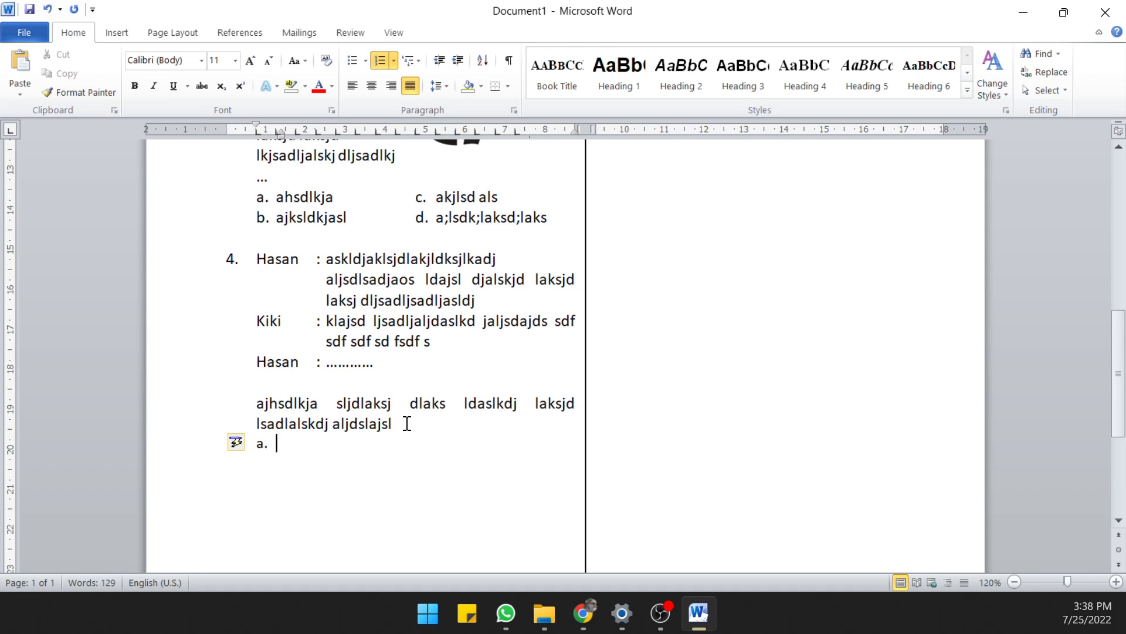
pyautogui.hotkey('ctrl', 'z')
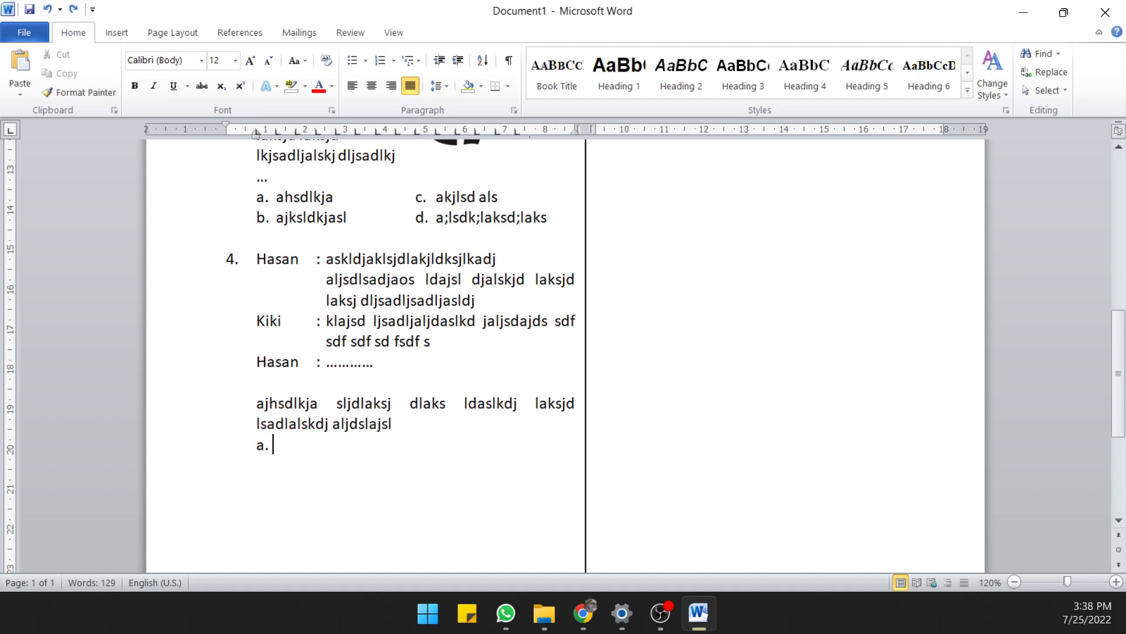
pyautogui.write('aslkdjlaks')
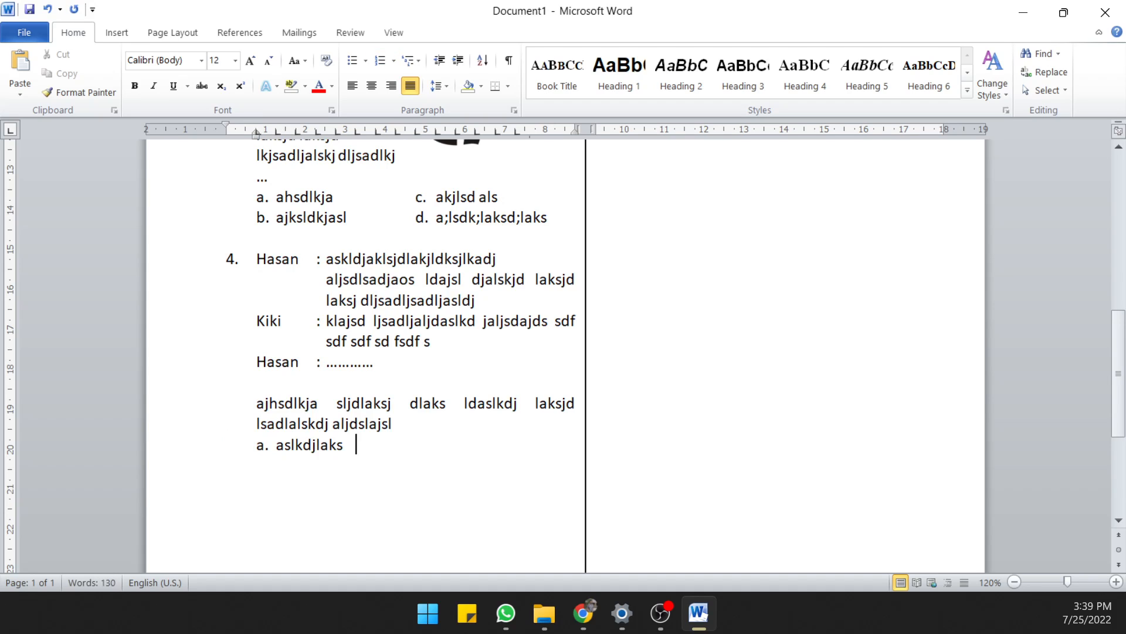
pyautogui.press('Tab')
pyautogui.write('c. alkjdslkajsdlkad')
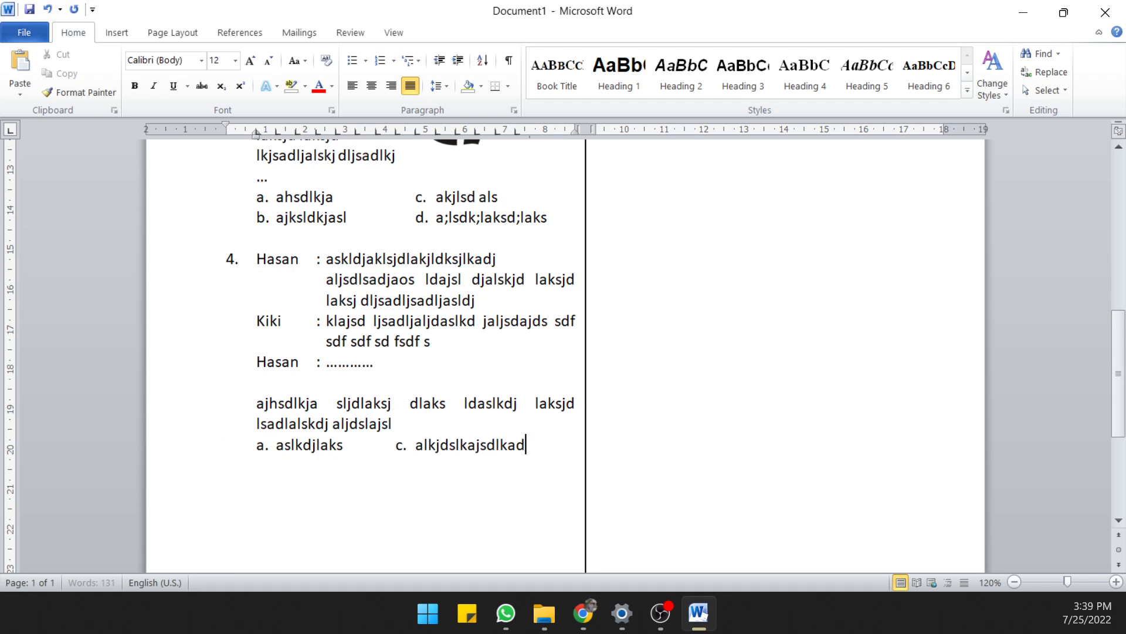
# Add the second answer row with "b. alkjsdlkjaskdj" and "d. kajdkjaslkdjalskjdl" aligned beneath options a and c
pyautogui.press('Return')
pyautogui.press('Tab')
pyautogui.write('b. alkjsdlkjaskdj')
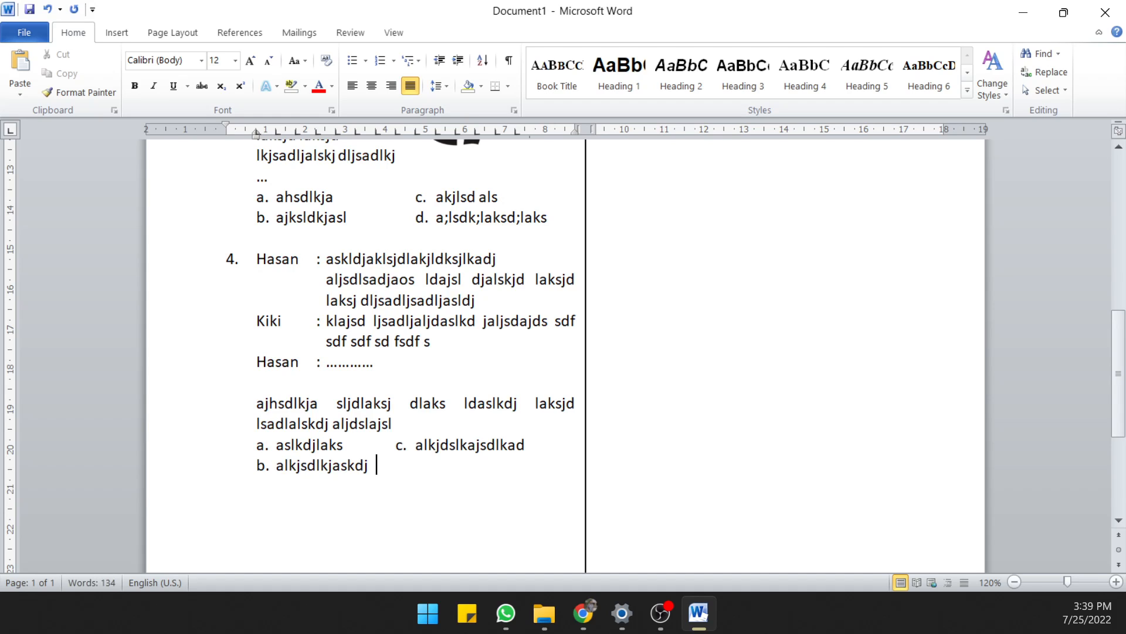
pyautogui.press('Tab')
pyautogui.write('d.')
pyautogui.press('Tab')
pyautogui.write('kajdkjaslkdjalskjdl')
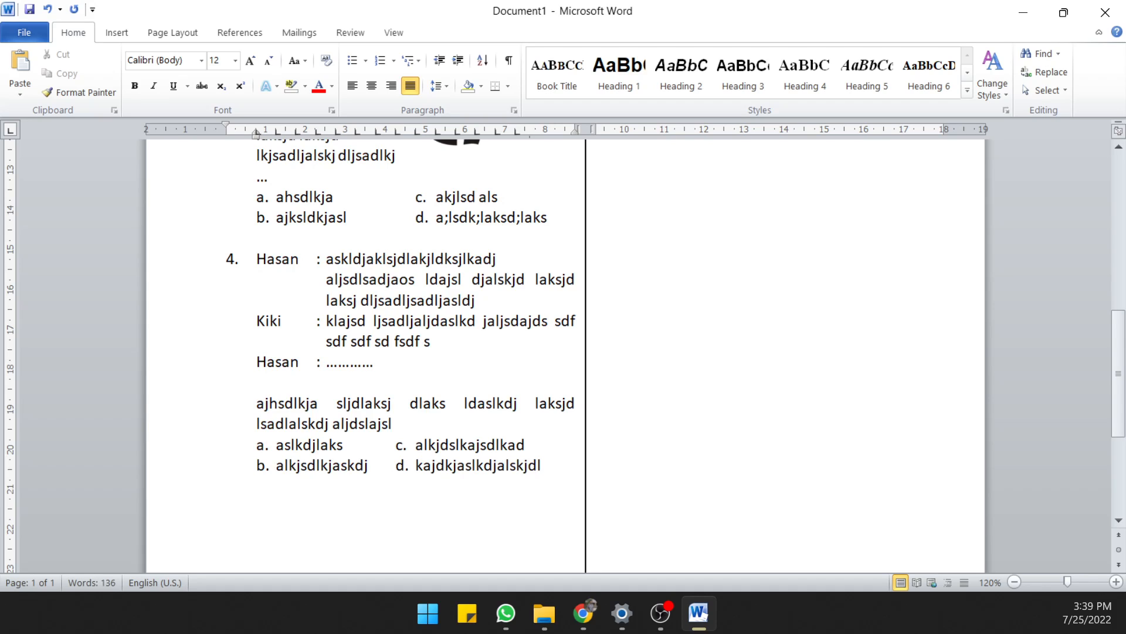
# Examine the layout of questions 1 to 4 across the sheet
pyautogui.click(466, 387)
pyautogui.scroll(-3, 466, 386)
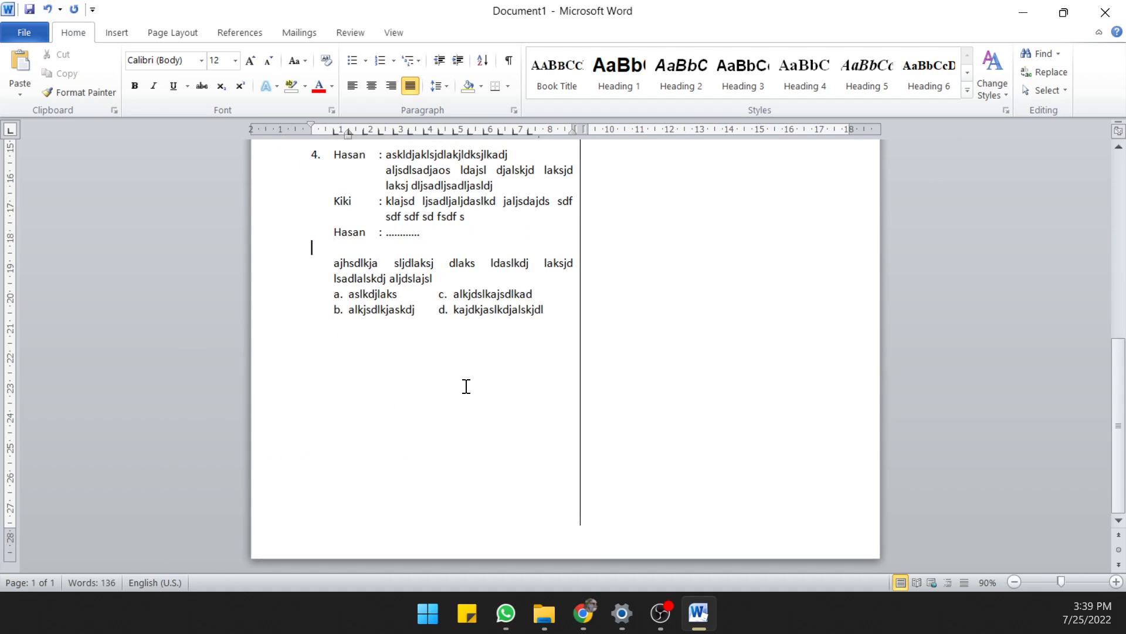
pyautogui.scroll(1, 466, 386)
pyautogui.scroll(10, 465, 387)
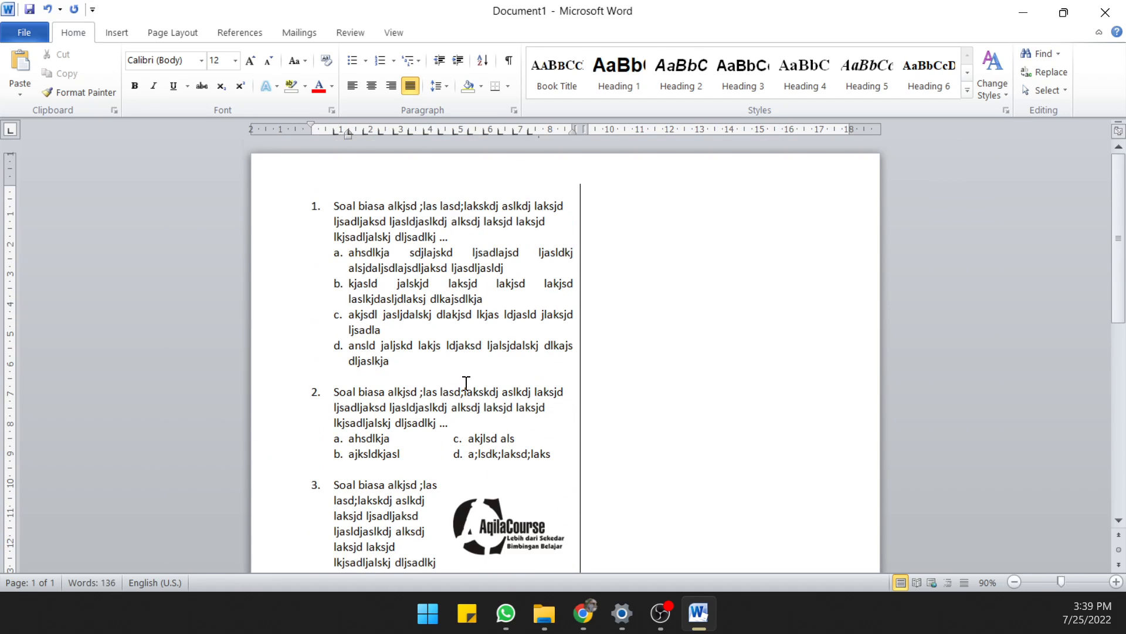
pyautogui.scroll(-2, 466, 382)
pyautogui.scroll(-2, 465, 383)
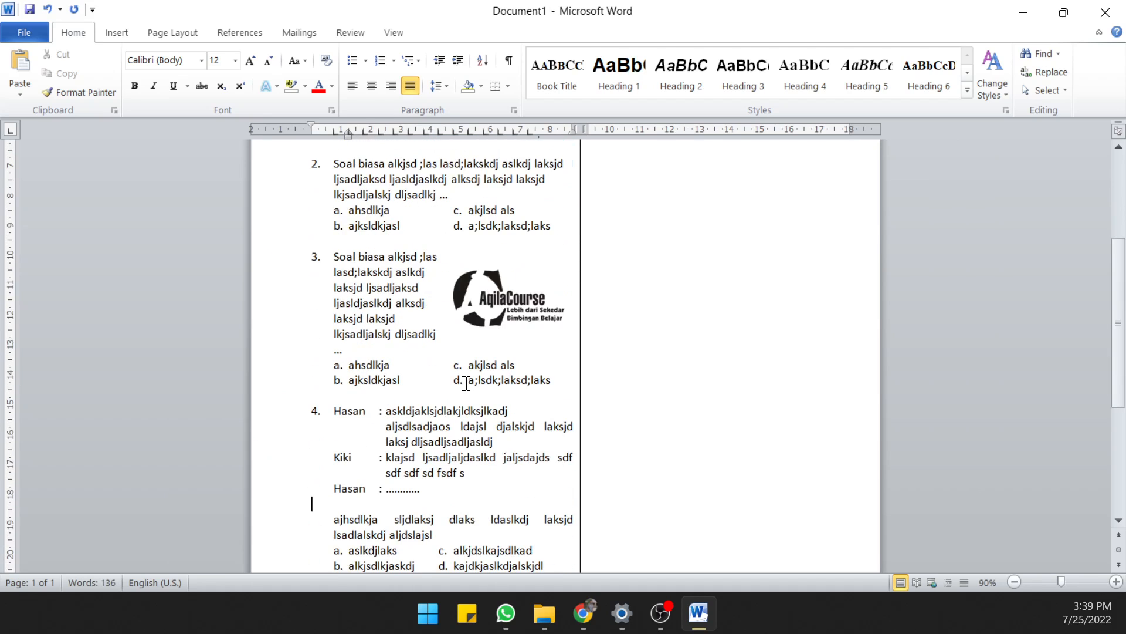
pyautogui.scroll(2, 465, 383)
pyautogui.scroll(2, 389, 268)
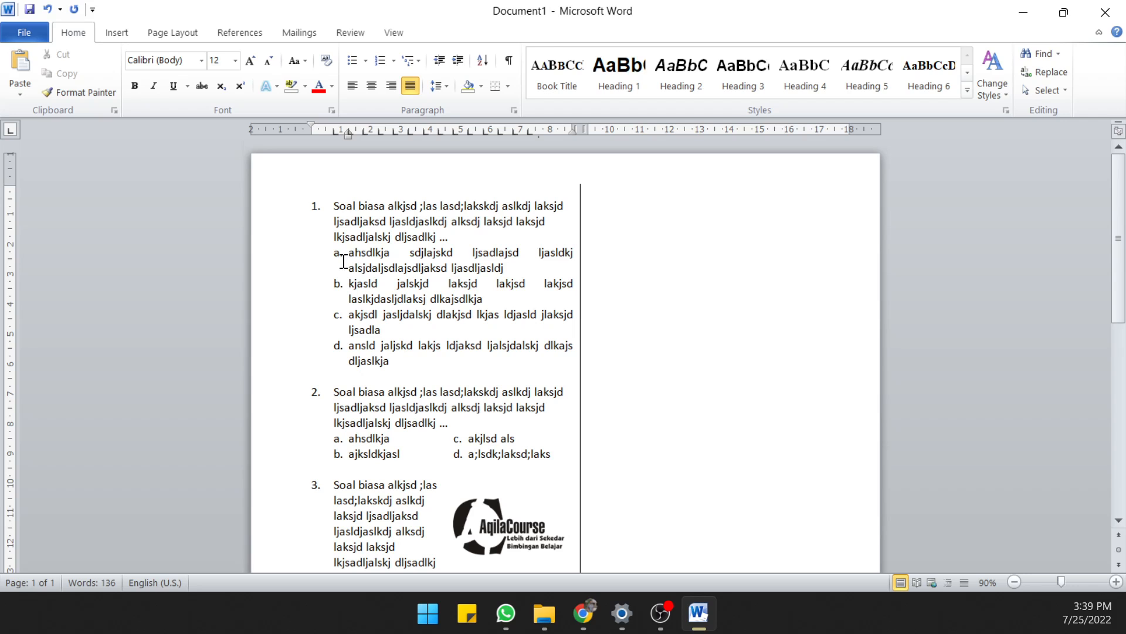
pyautogui.click(359, 315)
pyautogui.scroll(-2, 374, 310)
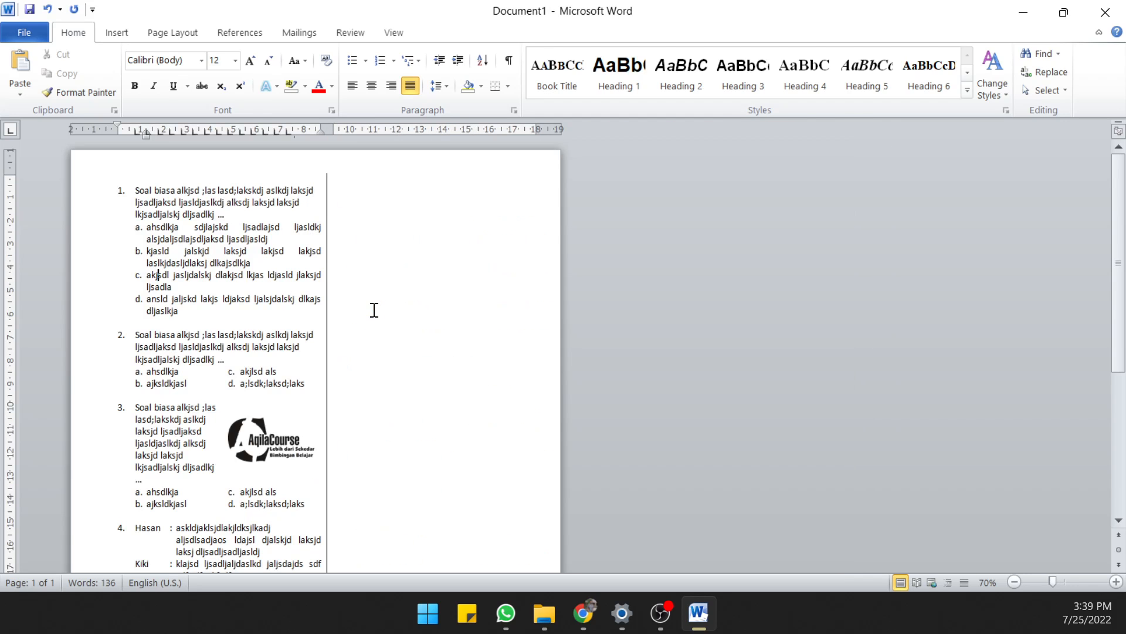
pyautogui.scroll(-2, 228, 358)
pyautogui.scroll(2, 226, 356)
# Set the font size of all four questions to 11
pyautogui.moveTo(113, 187); pyautogui.dragTo(318, 443)
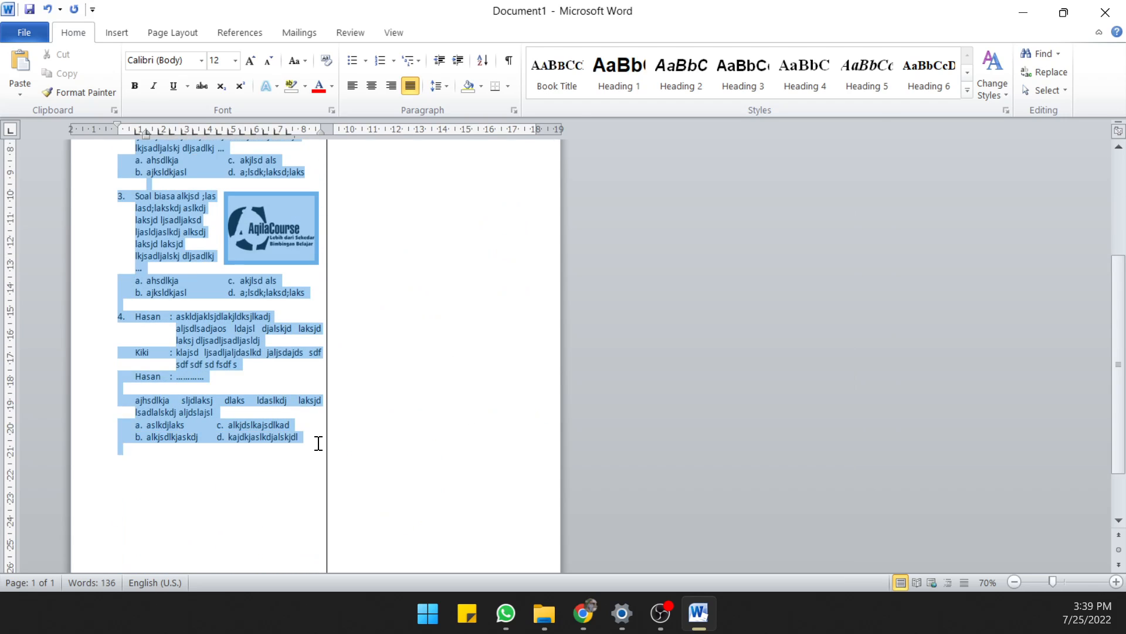
pyautogui.click(235, 60)
pyautogui.click(215, 124)
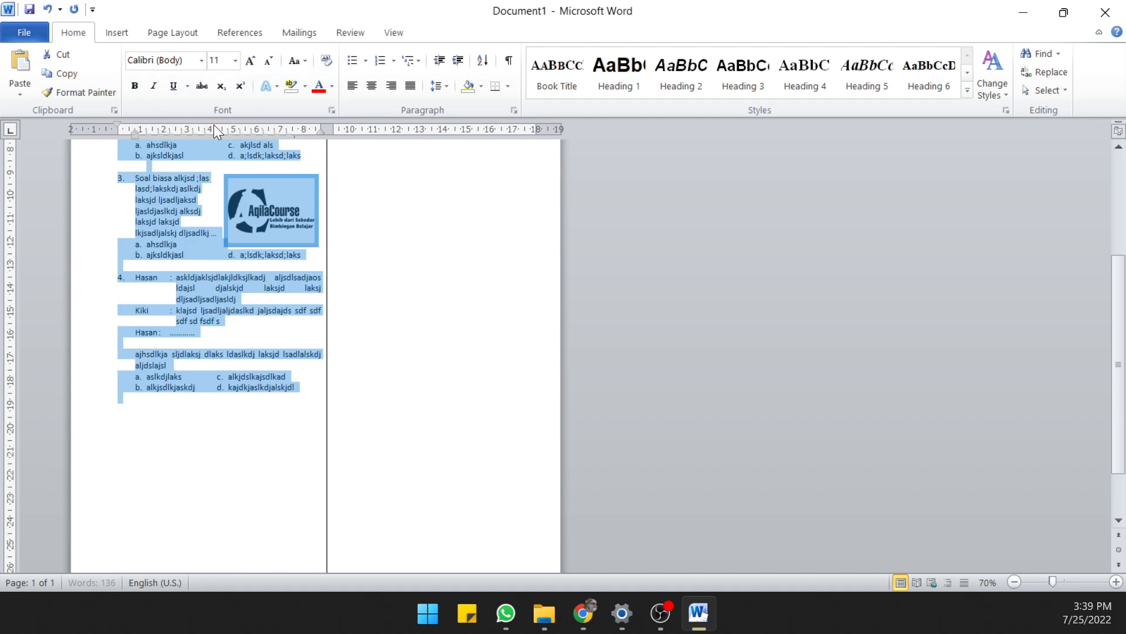
pyautogui.click(200, 299)
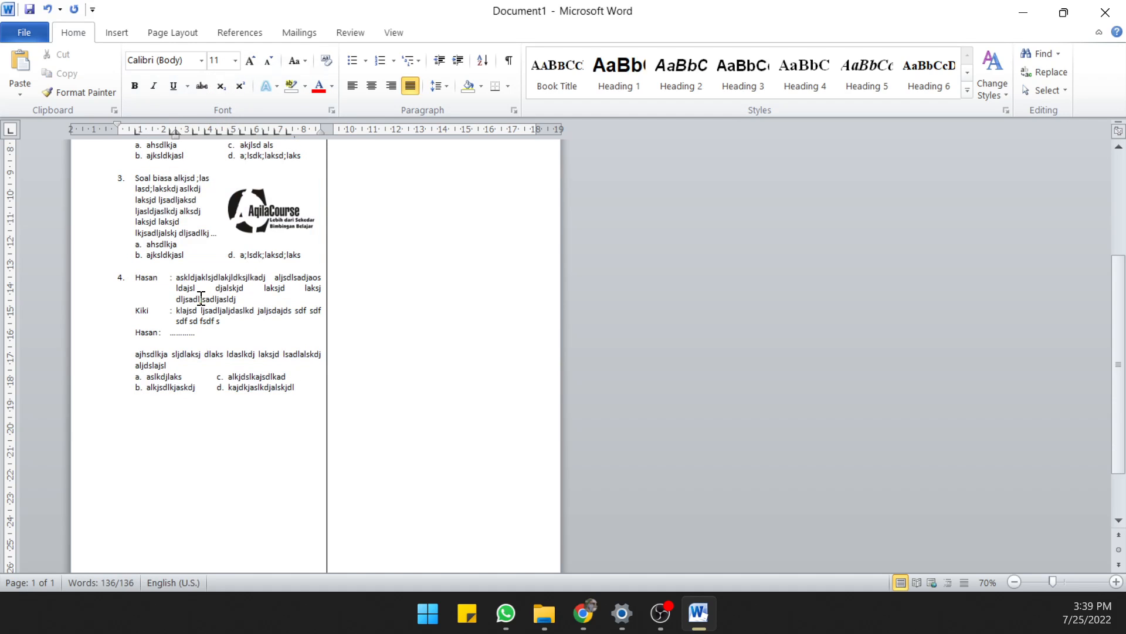
# Realign the colon of the last reply line in question 4's dialogue with the colons above it
pyautogui.click(159, 332)
pyautogui.press('Tab')
pyautogui.click(209, 334)
# Check the alignment of questions 1 to 4 at the reduced font size
pyautogui.scroll(2, 257, 329)
pyautogui.scroll(3, 256, 330)
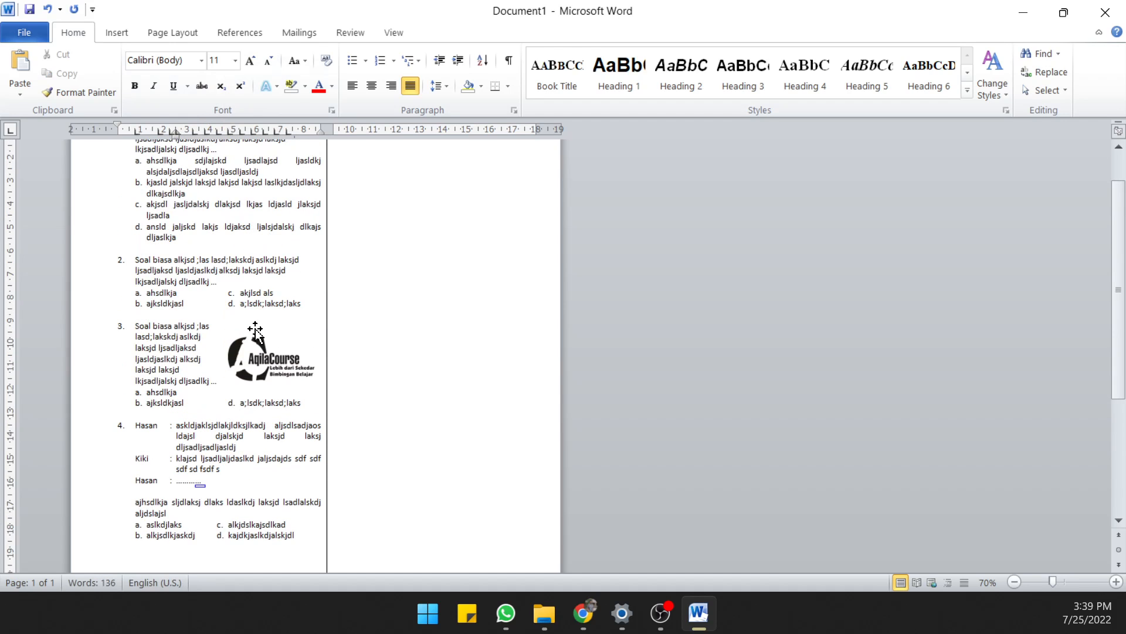
pyautogui.scroll(-2, 234, 276)
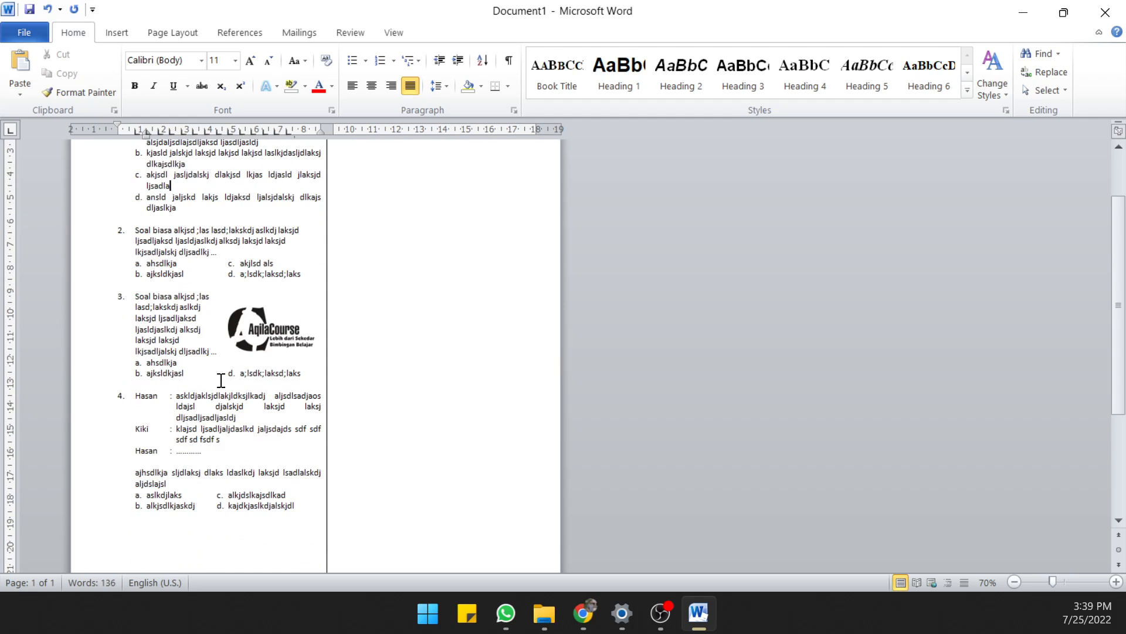
pyautogui.click(214, 398)
pyautogui.click(246, 460)
pyautogui.scroll(2, 263, 424)
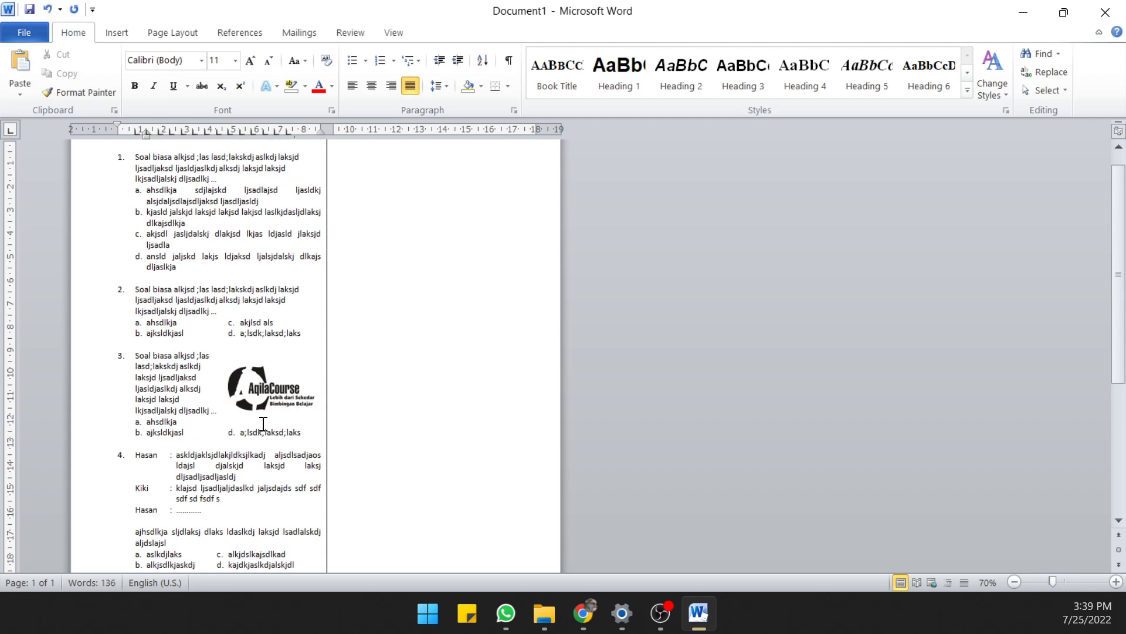
pyautogui.scroll(-3, 263, 424)
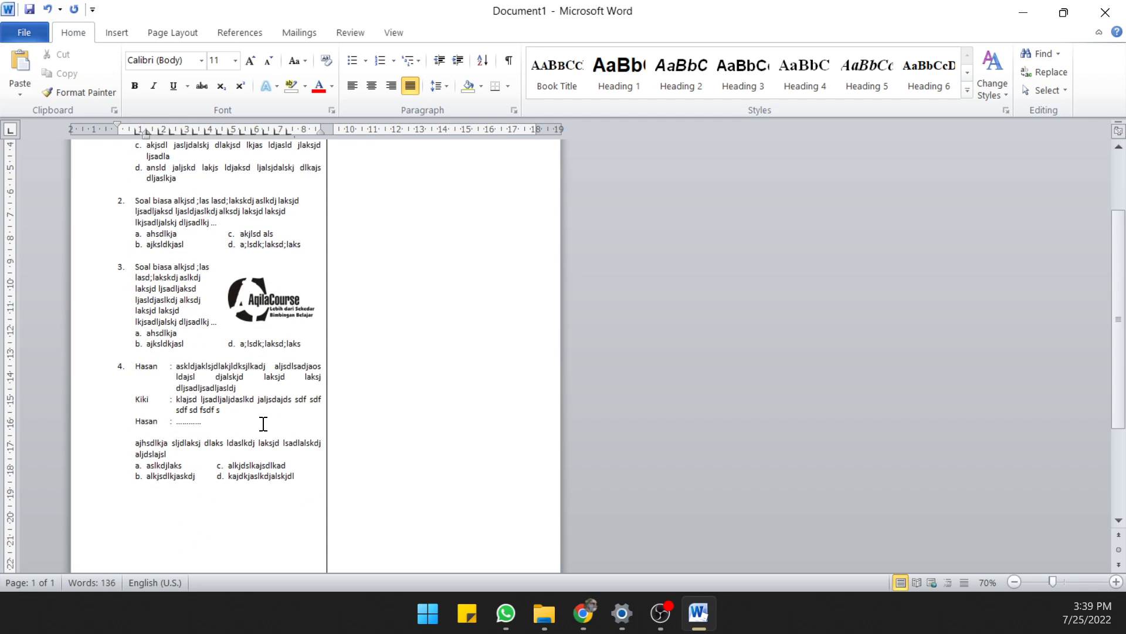
# Start question 5 below question 4 with the number "5." and the tab-aligned text "Perhatikan Tabel"
pyautogui.click(196, 508)
pyautogui.scroll(-2, 214, 412)
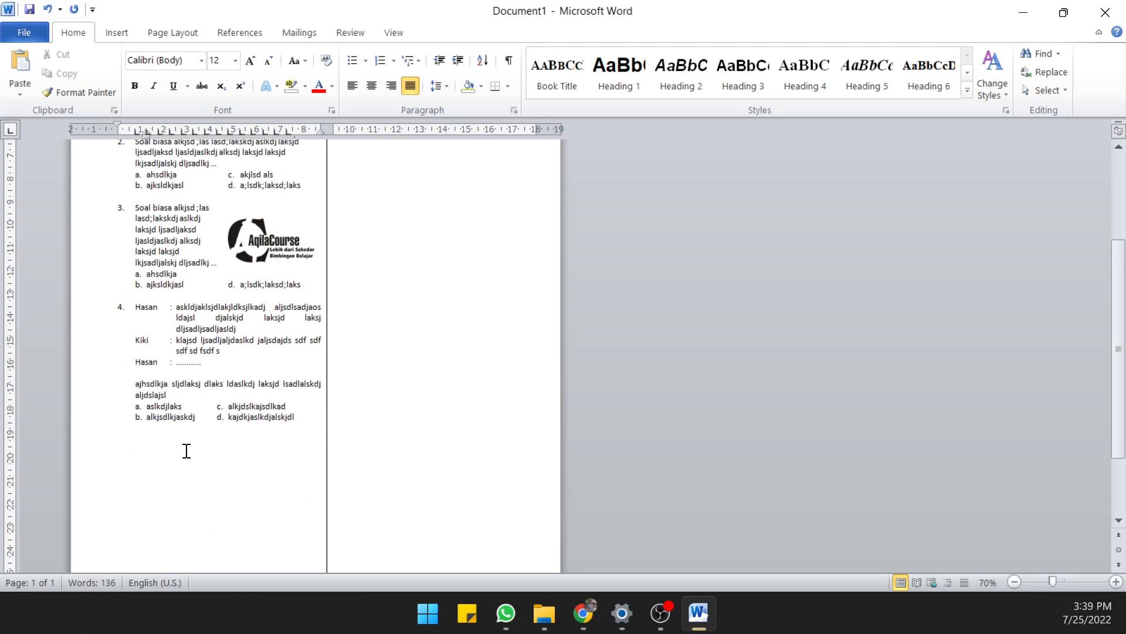
pyautogui.keyDown('ctrl'); pyautogui.scroll(2, 186, 450); pyautogui.keyUp('ctrl')
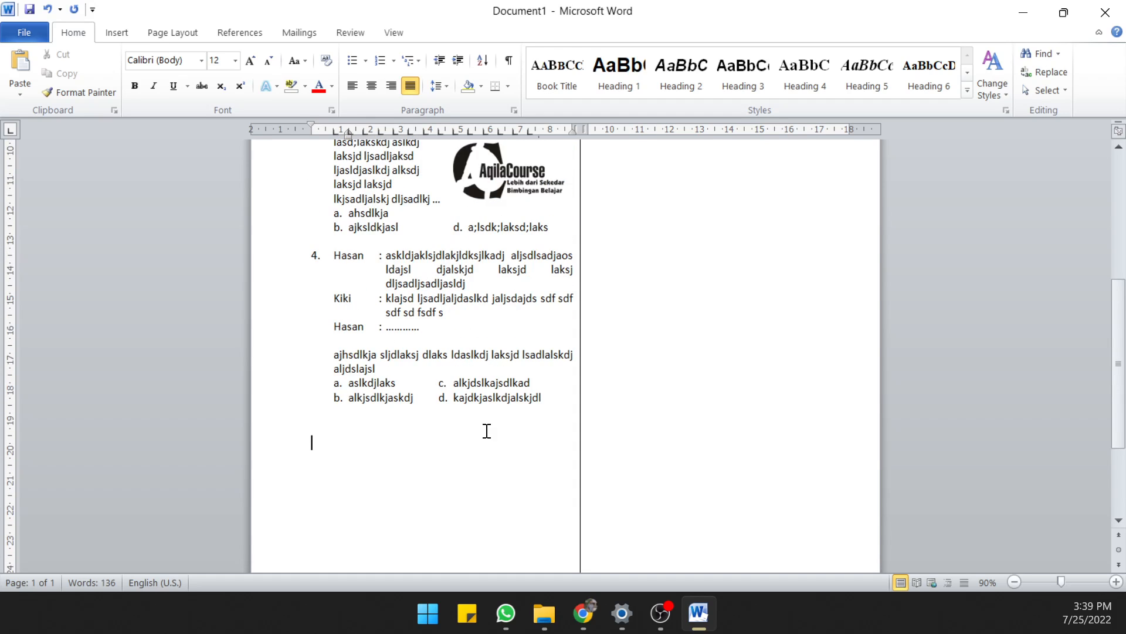
pyautogui.write('5,')
pyautogui.press('BackSpace')
pyautogui.write('.')
pyautogui.press('Tab')
pyautogui.write('Perhatikan Tabel')
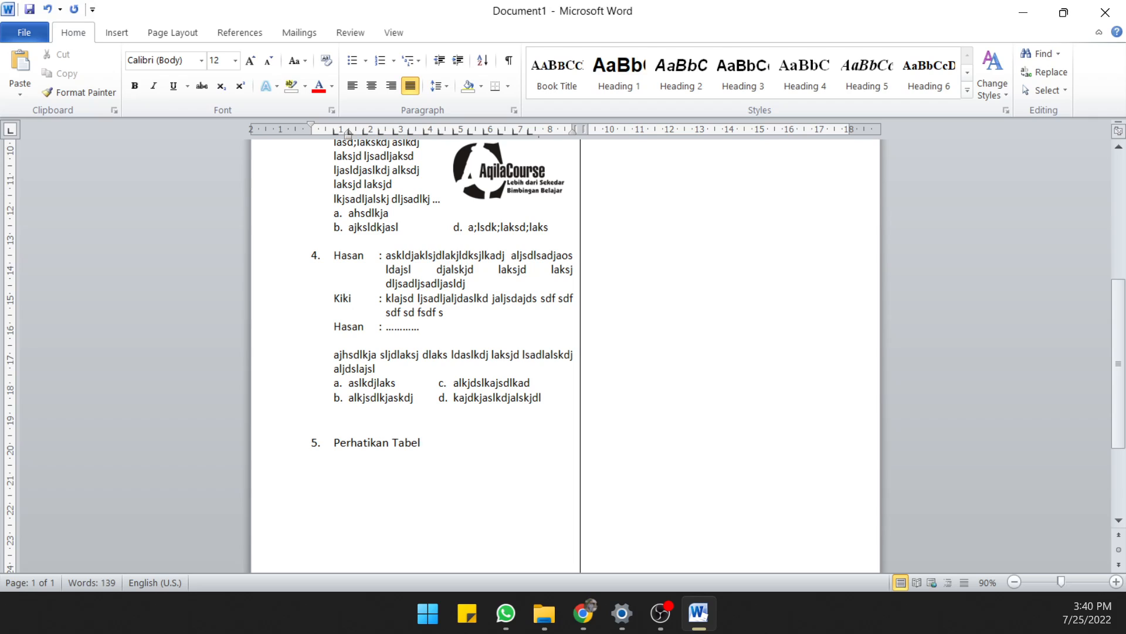
# Insert a table with three columns and three rows on an indented line below question 5's text
pyautogui.press('Return')
pyautogui.press('BackSpace')
pyautogui.click(117, 33)
pyautogui.click(133, 60)
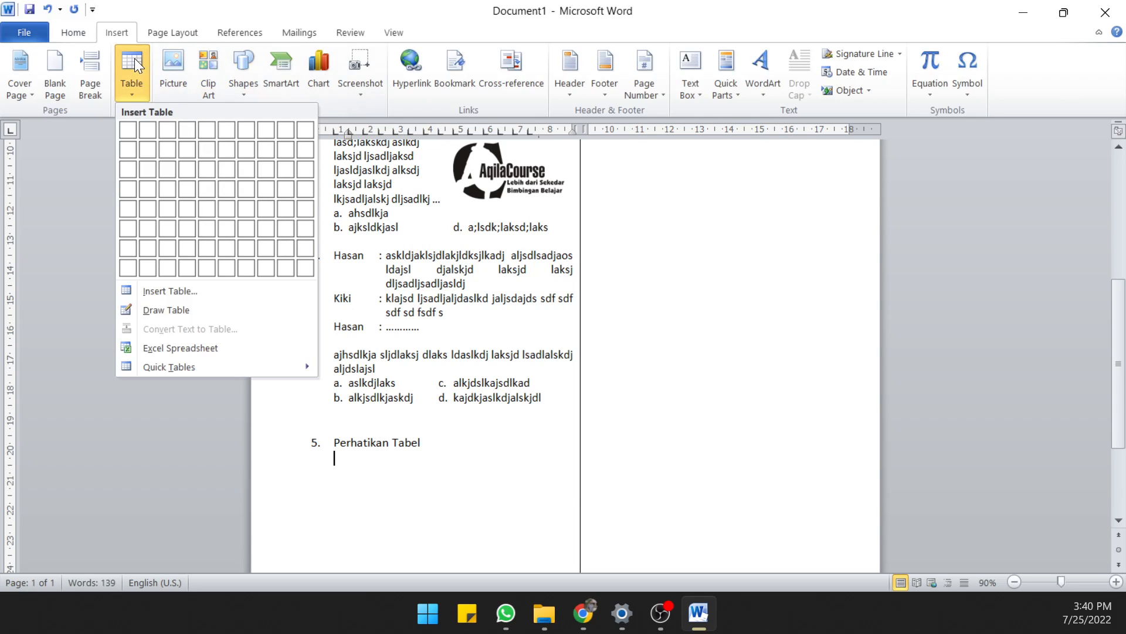
pyautogui.click(167, 164)
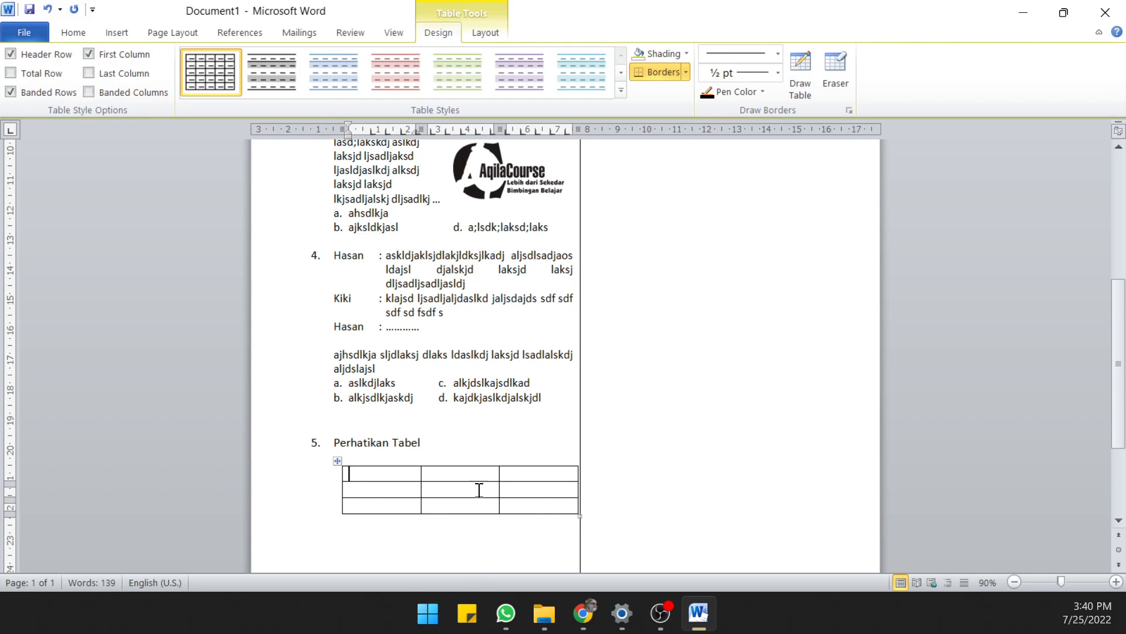
# Align the table's left edge with question 5's text and narrow its columns to about 2.25, 2 and 2.5 cm
pyautogui.scroll(-2, 481, 487)
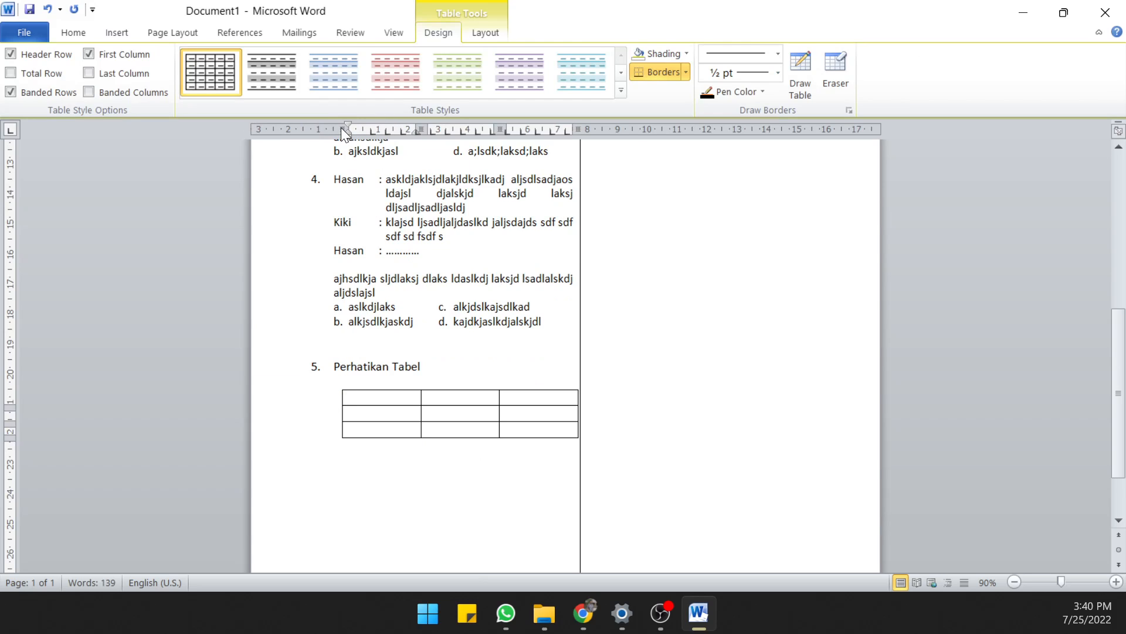
pyautogui.scroll(3, 398, 295)
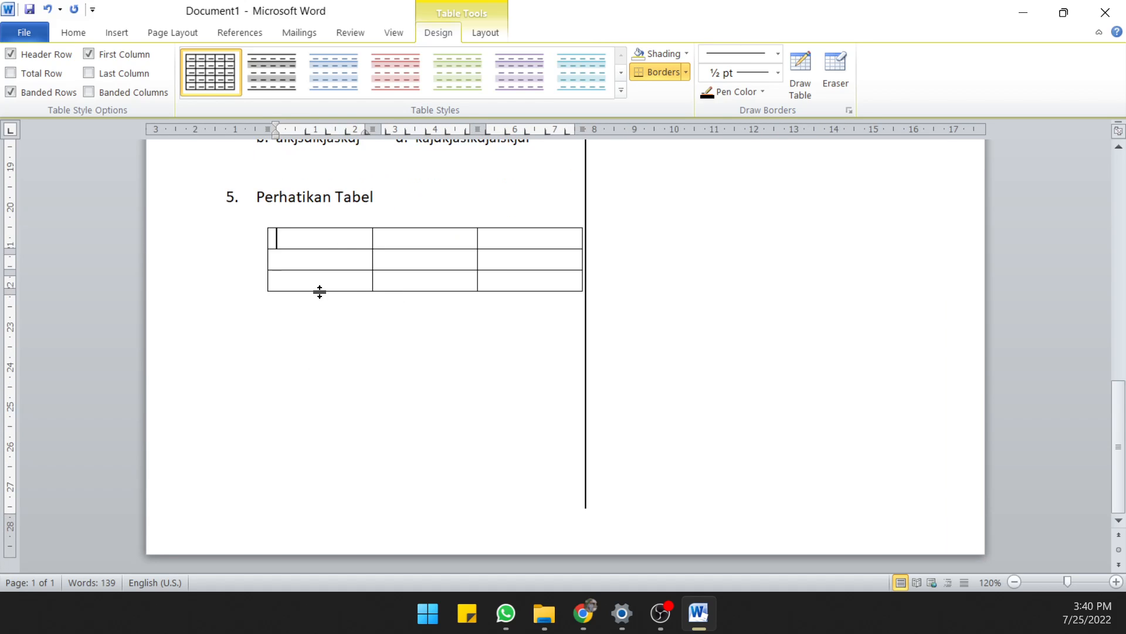
pyautogui.scroll(1, 320, 292)
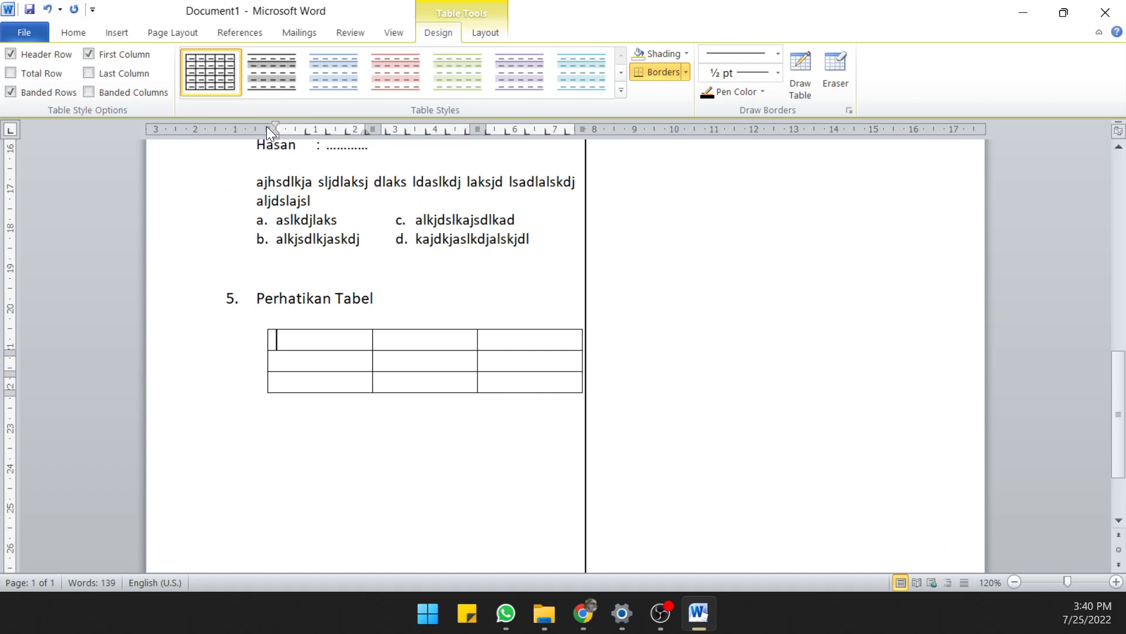
pyautogui.moveTo(267, 126); pyautogui.dragTo(258, 130)
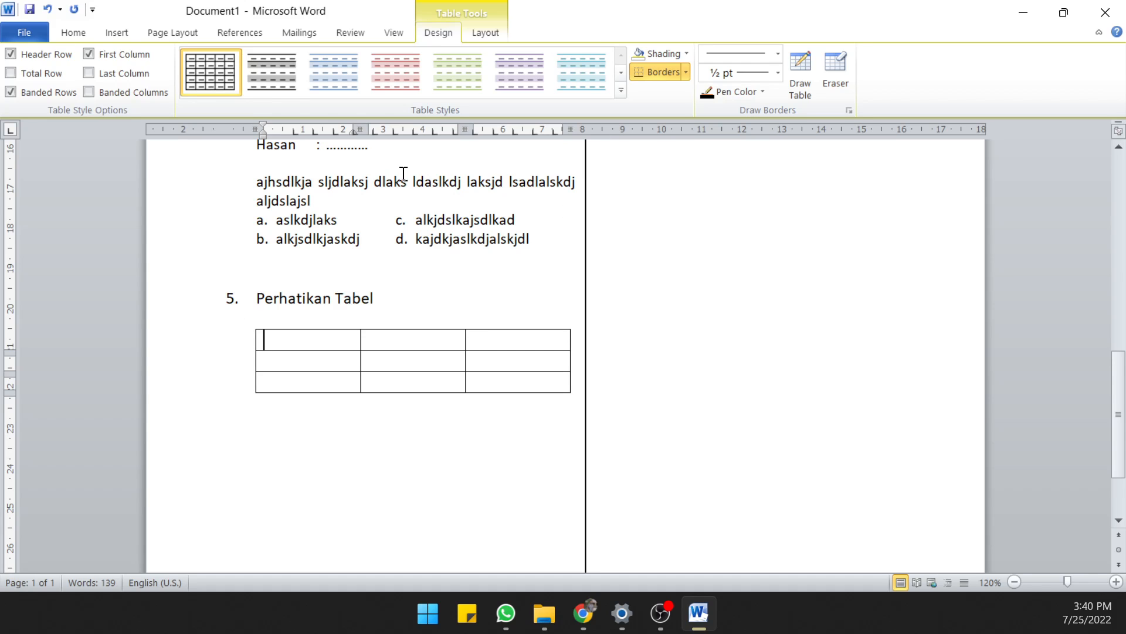
pyautogui.moveTo(368, 129); pyautogui.dragTo(345, 129)
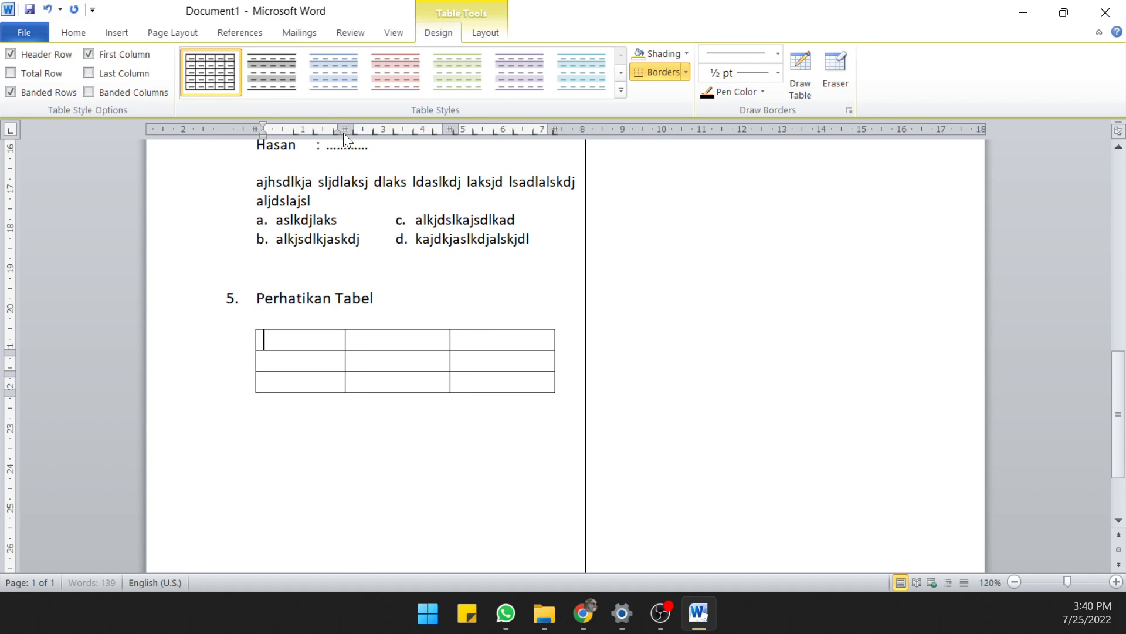
pyautogui.moveTo(447, 127); pyautogui.dragTo(426, 127)
pyautogui.moveTo(525, 125); pyautogui.dragTo(520, 125)
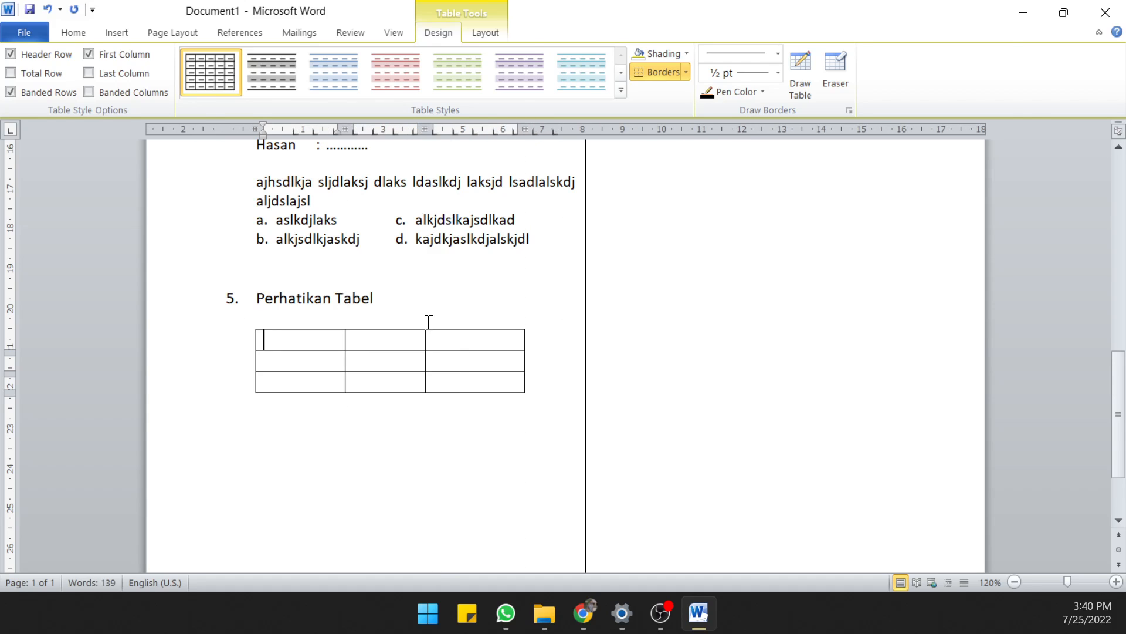
pyautogui.click(427, 308)
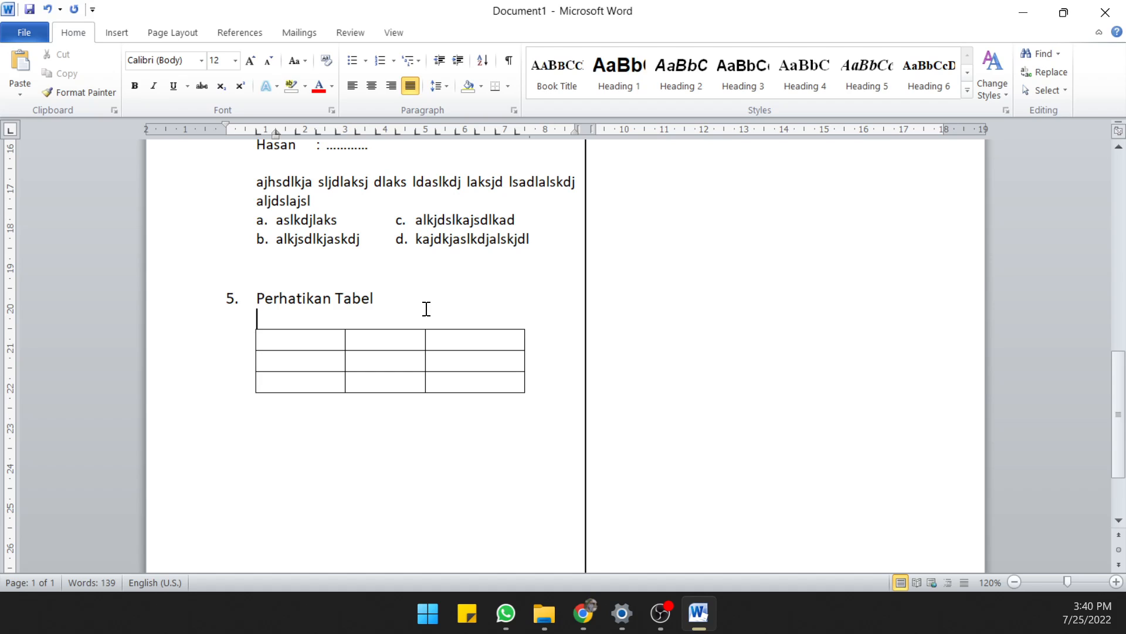
# Remove the blank line above the table and fill its first row with "Asd asd", "A sdasd as" and "Asd asd asd"
pyautogui.press('Delete')
pyautogui.click(382, 412)
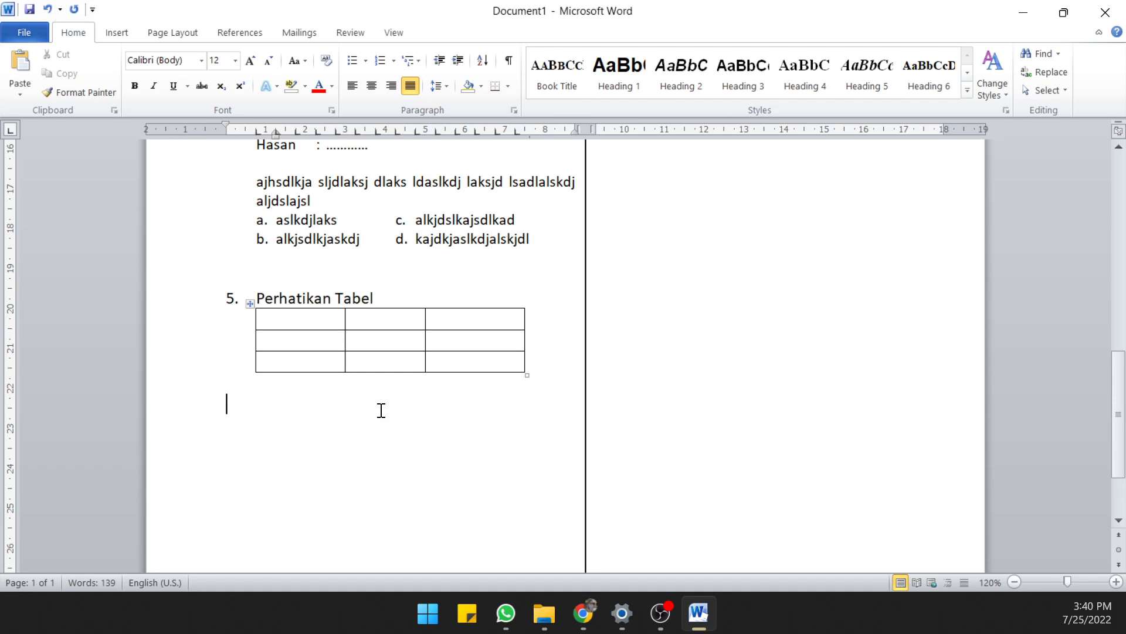
pyautogui.click(327, 318)
pyautogui.write('Asd asd')
pyautogui.click(371, 322)
pyautogui.write('A sda')
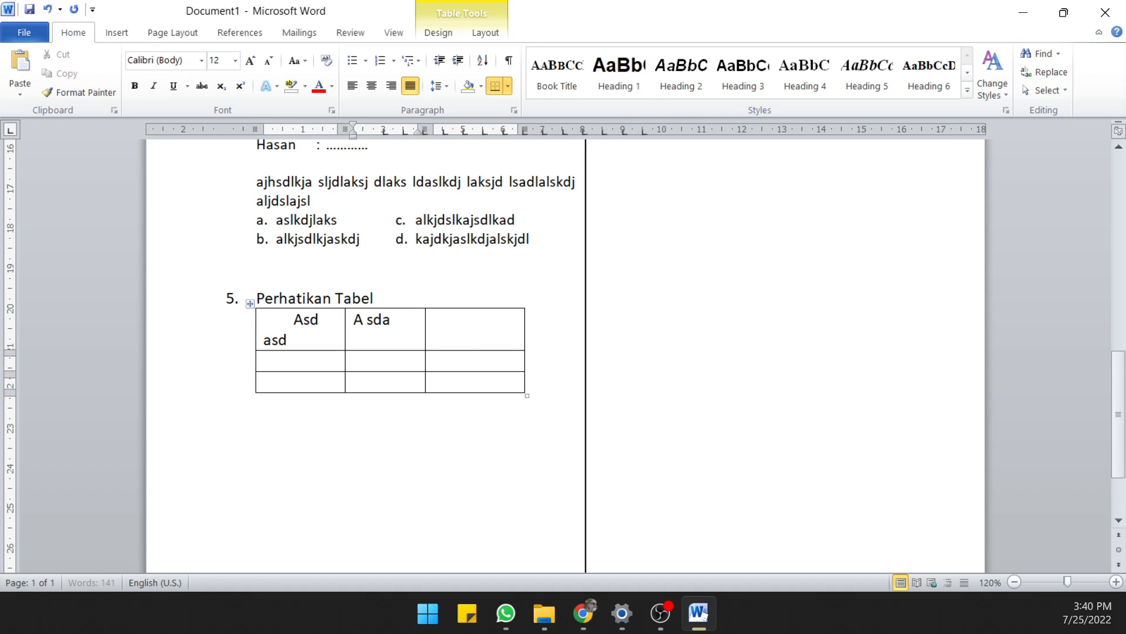
pyautogui.write('sd as')
pyautogui.click(478, 329)
pyautogui.write('Asd asd asd')
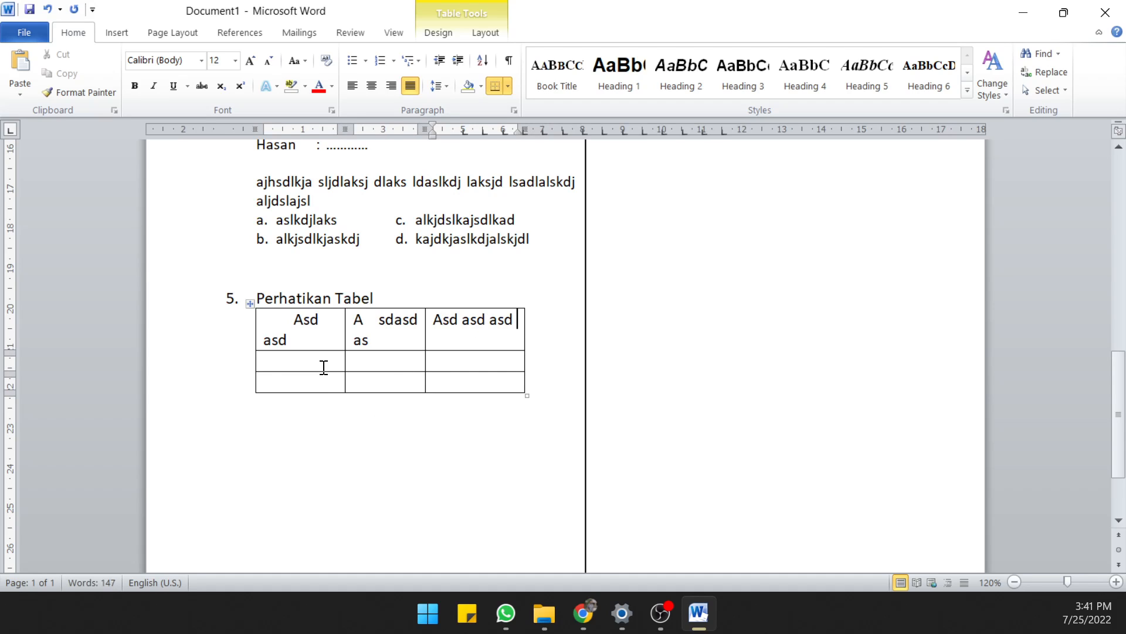
# Fill the table's second row with "A sdasd", "A sdas d" and "As dasd"
pyautogui.click(324, 366)
pyautogui.write('A sdasd')
pyautogui.click(378, 364)
pyautogui.write('A sdas d')
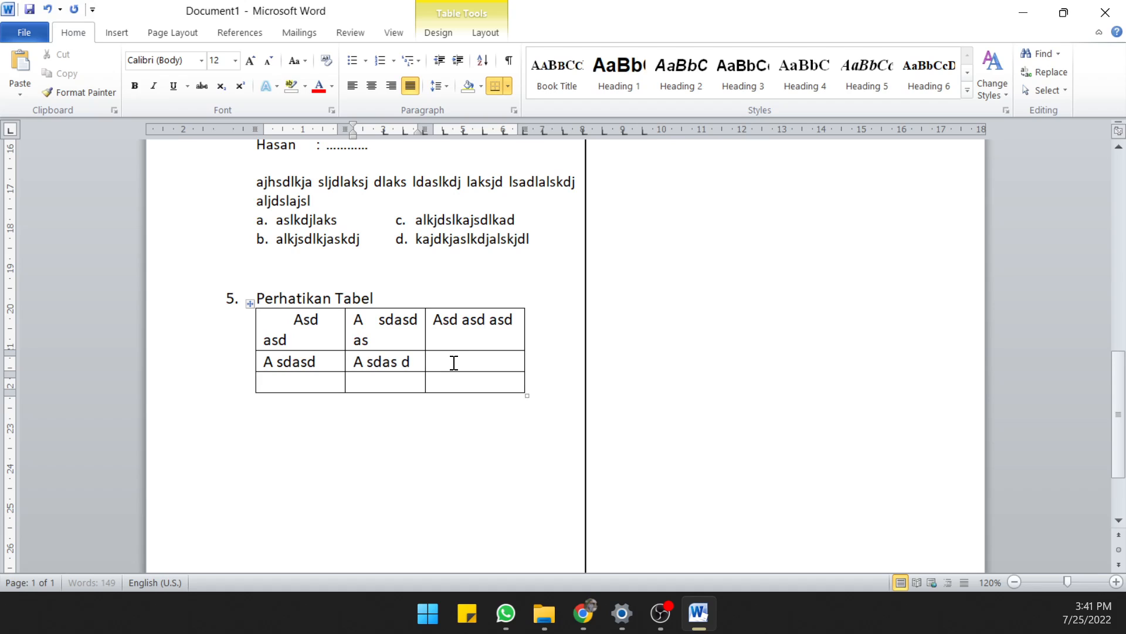
pyautogui.click(454, 363)
pyautogui.write('As dasd')
# Fill the third row with "A sdasd", "Asd asd as" and "Sd asd as das das", and remove the indent in the table's first cell
pyautogui.click(324, 375)
pyautogui.write('A sdasd')
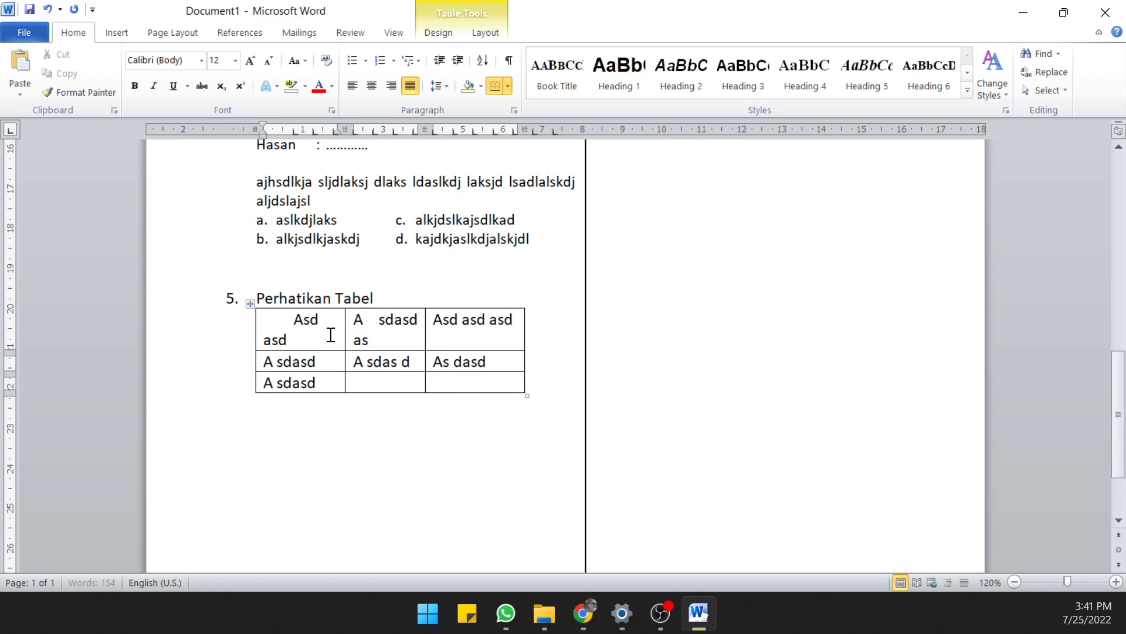
pyautogui.click(326, 320)
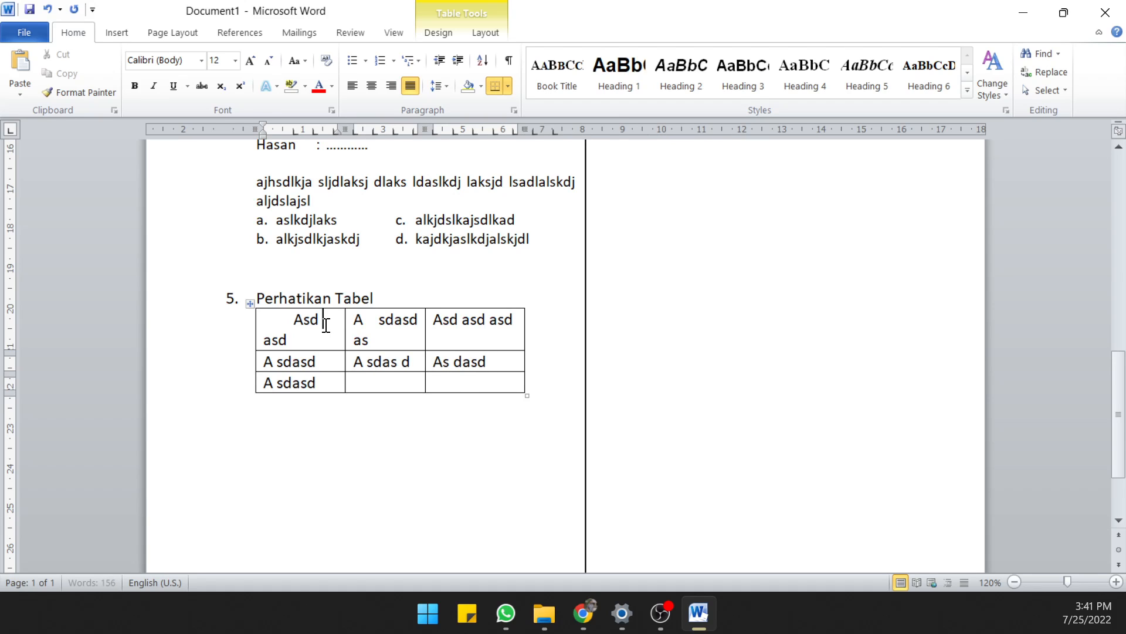
pyautogui.click(297, 322)
pyautogui.press('BackSpace')
pyautogui.click(290, 335)
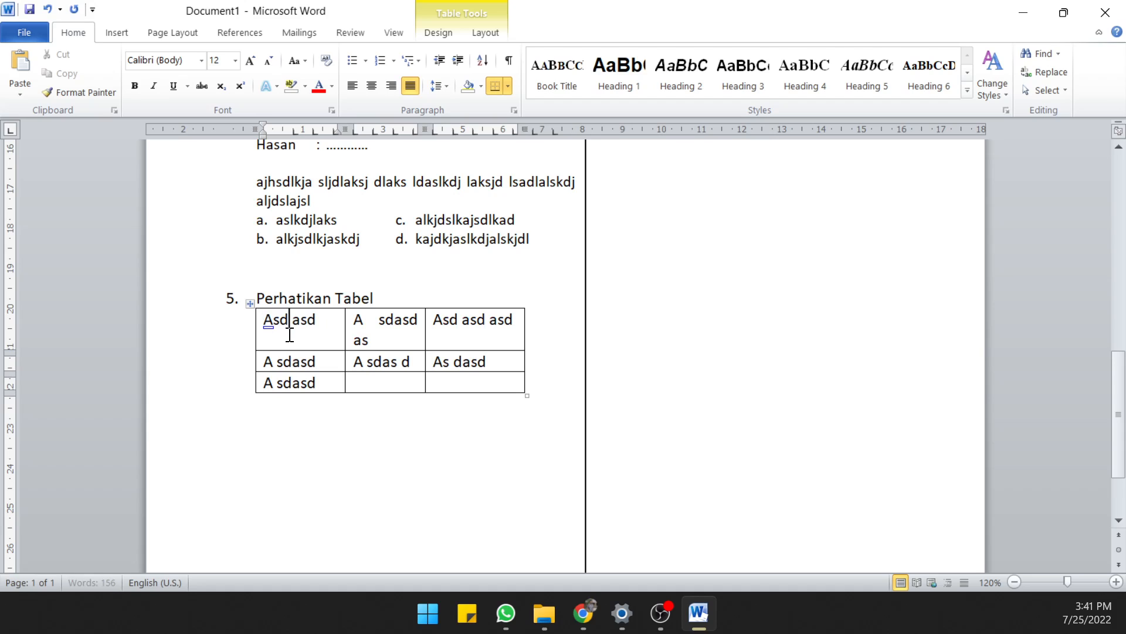
pyautogui.click(354, 383)
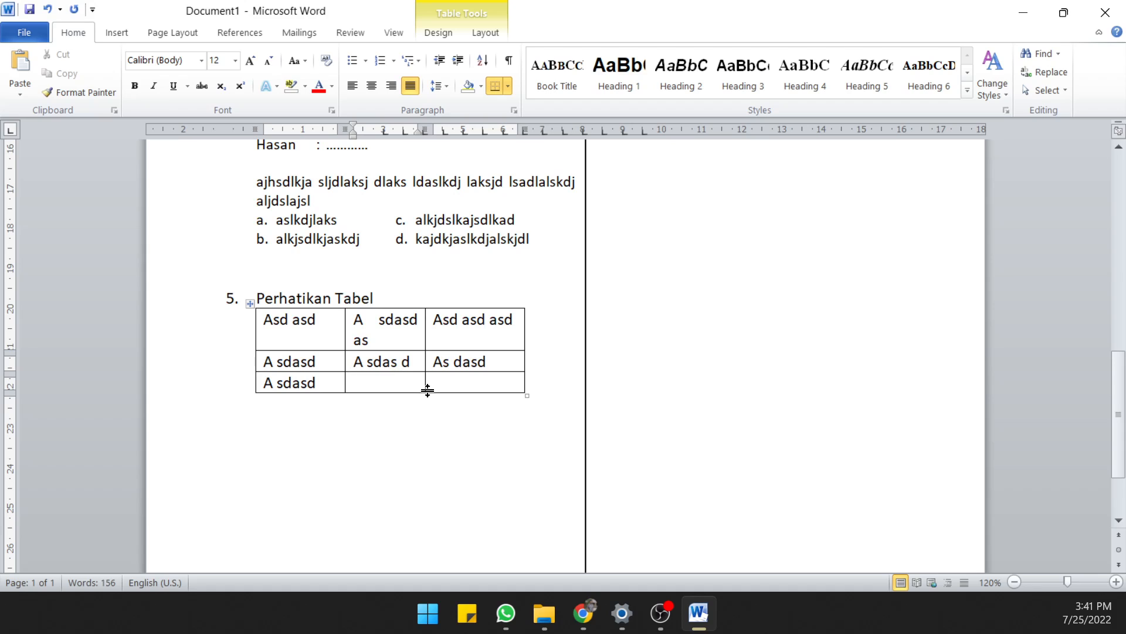
pyautogui.write('Asd asd as')
pyautogui.click(455, 391)
pyautogui.write('Sd asd as das')
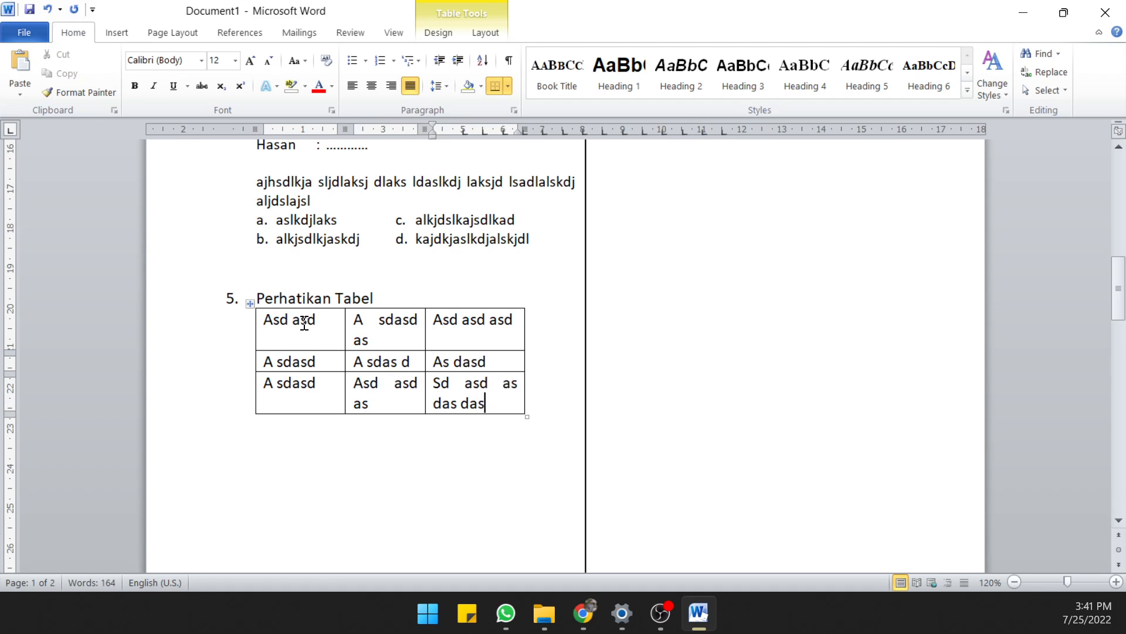
# Centre the text of the table's first row both horizontally and vertically in its cells
pyautogui.moveTo(286, 322); pyautogui.dragTo(425, 343)
pyautogui.rightClick(399, 333)
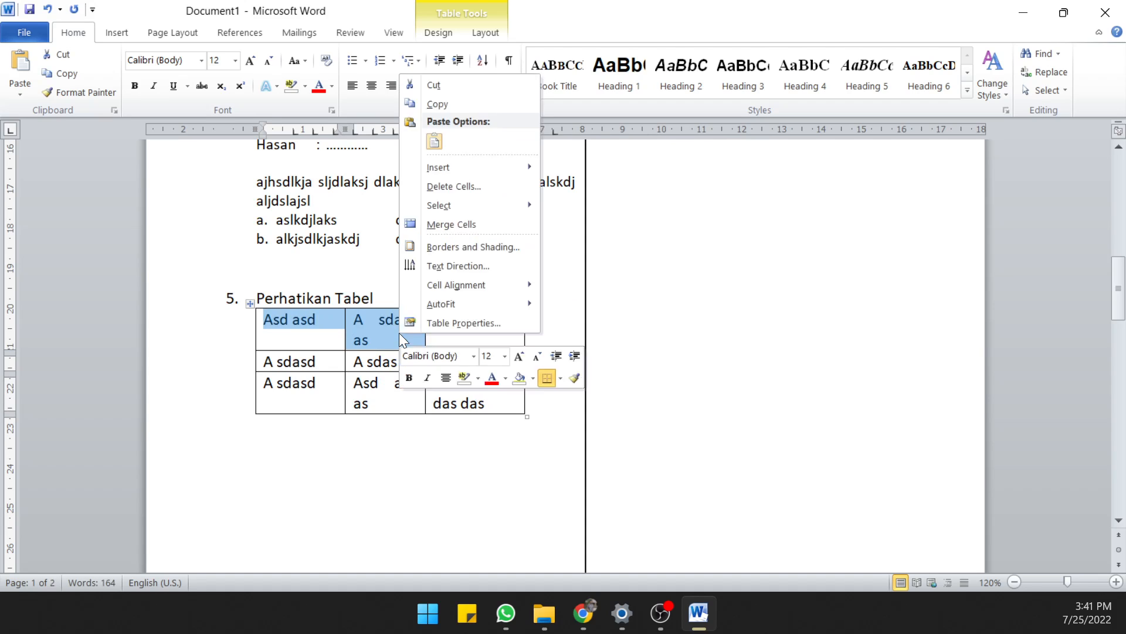
pyautogui.moveTo(459, 293)
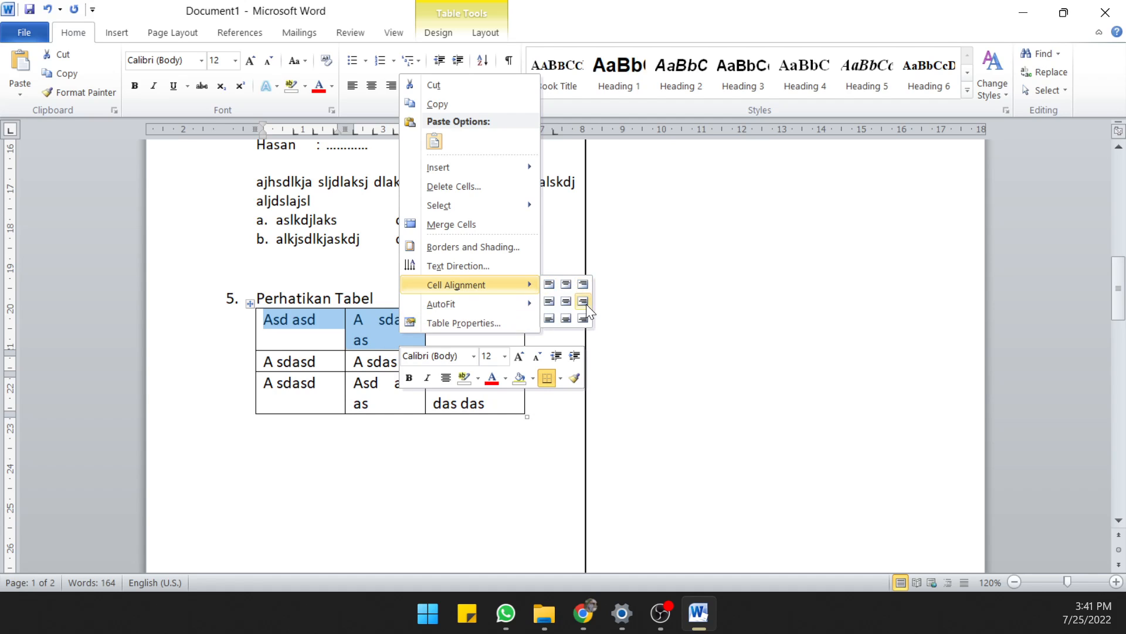
pyautogui.click(562, 302)
pyautogui.click(423, 401)
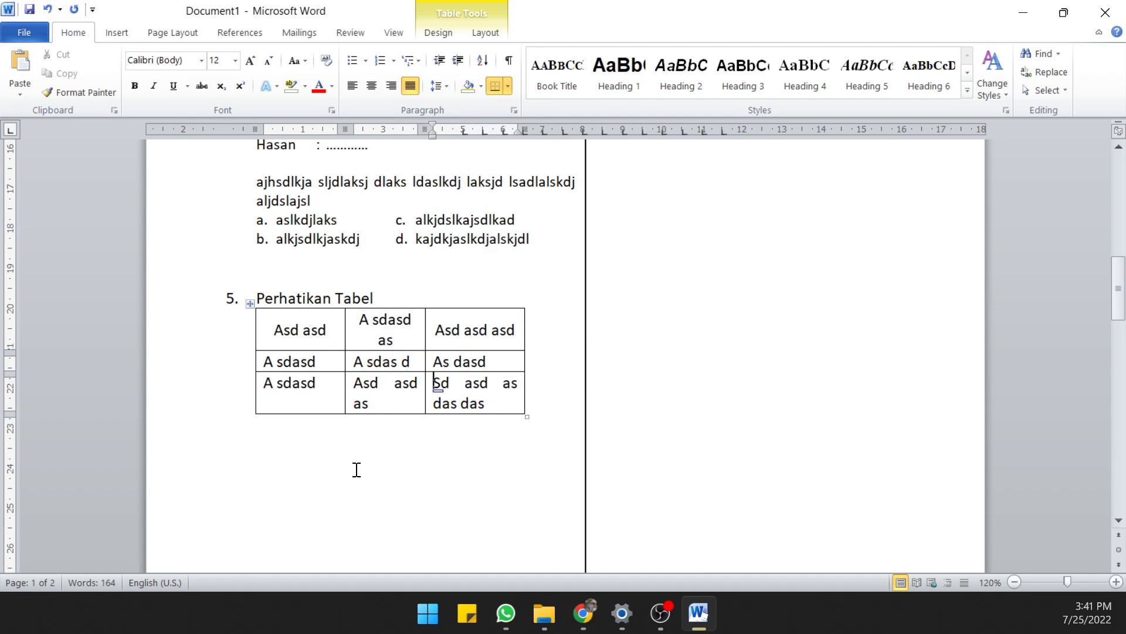
pyautogui.click(335, 396)
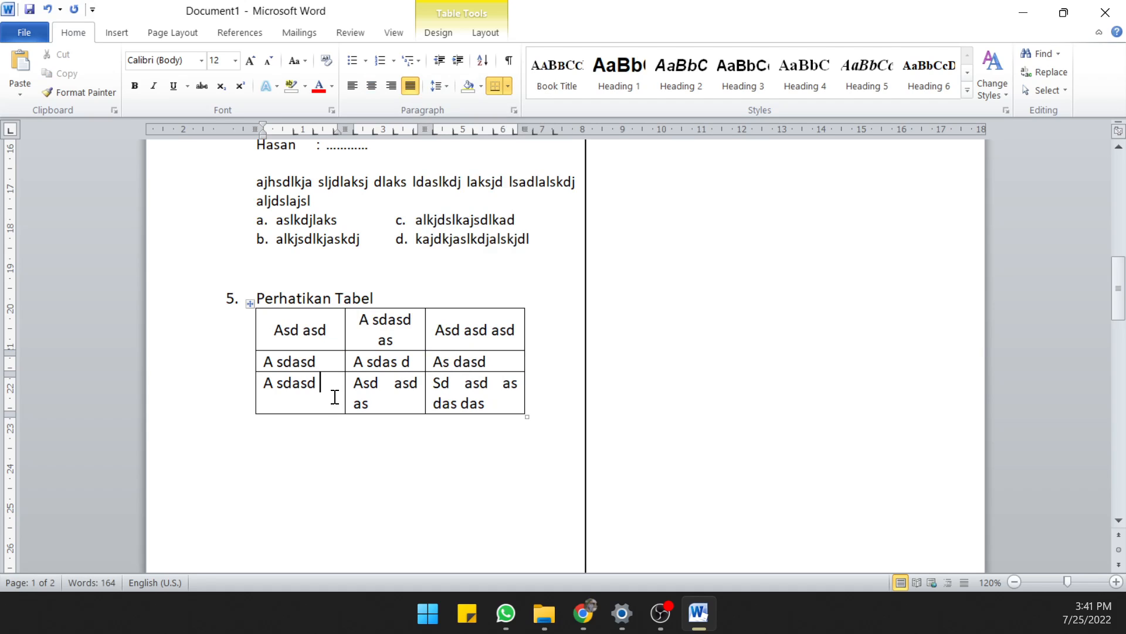
pyautogui.click(375, 459)
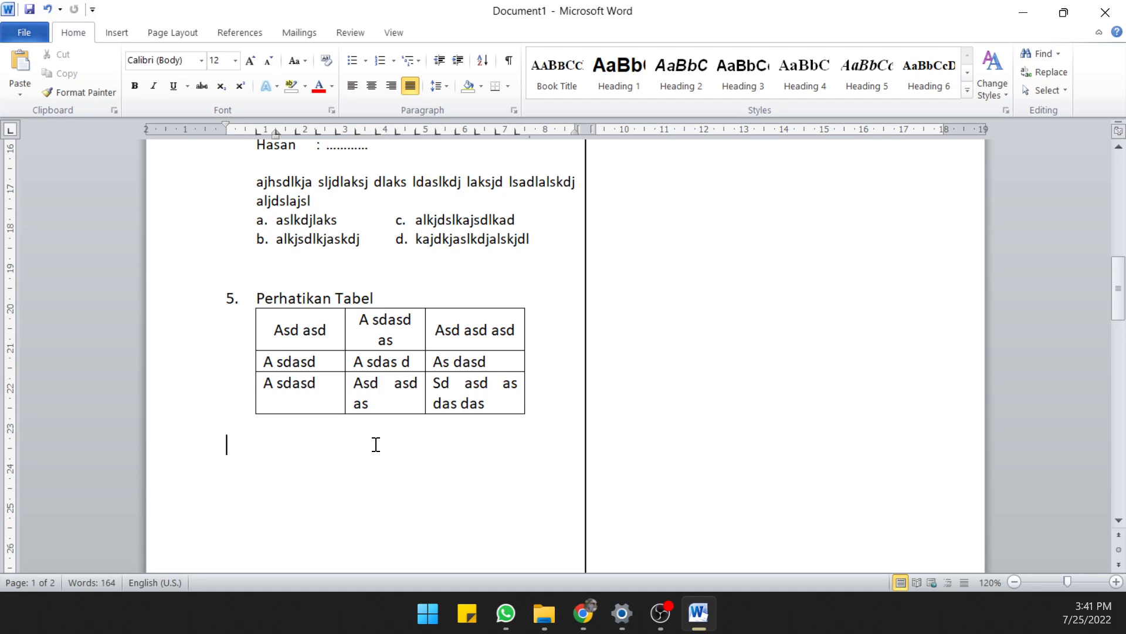
# Copy question 4's closing text and options a to d below the table, and tab-indent the copy's first line
pyautogui.moveTo(258, 219); pyautogui.dragTo(535, 228)
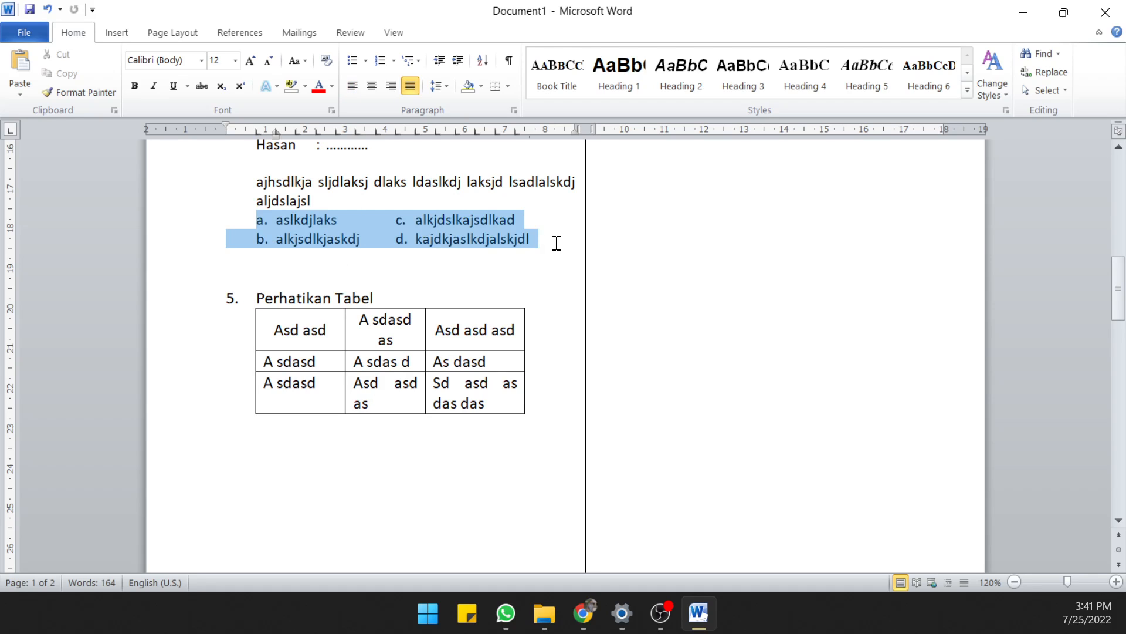
pyautogui.moveTo(257, 181); pyautogui.dragTo(526, 234)
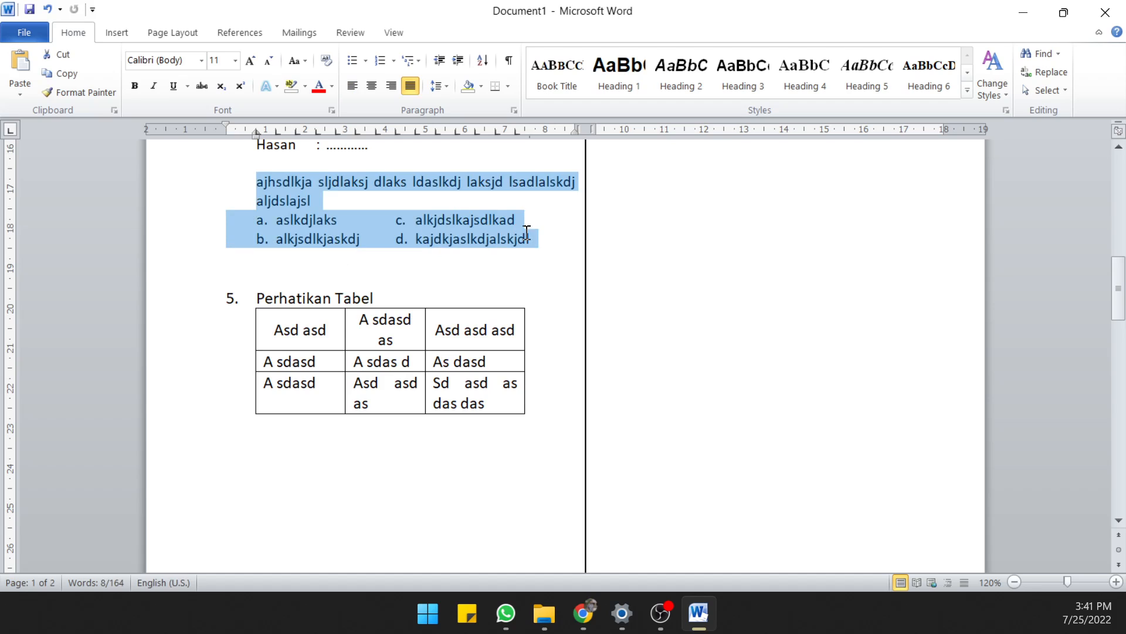
pyautogui.hotkey('ctrl', 'c')
pyautogui.click(338, 439)
pyautogui.hotkey('ctrl', 'v')
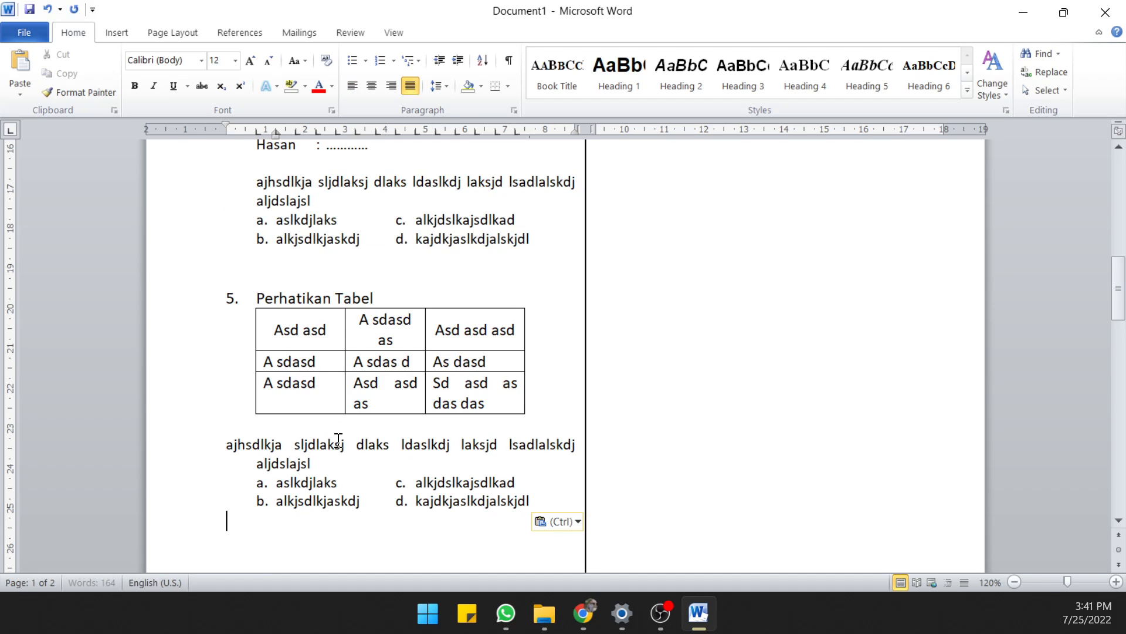
pyautogui.click(227, 445)
pyautogui.write('`')
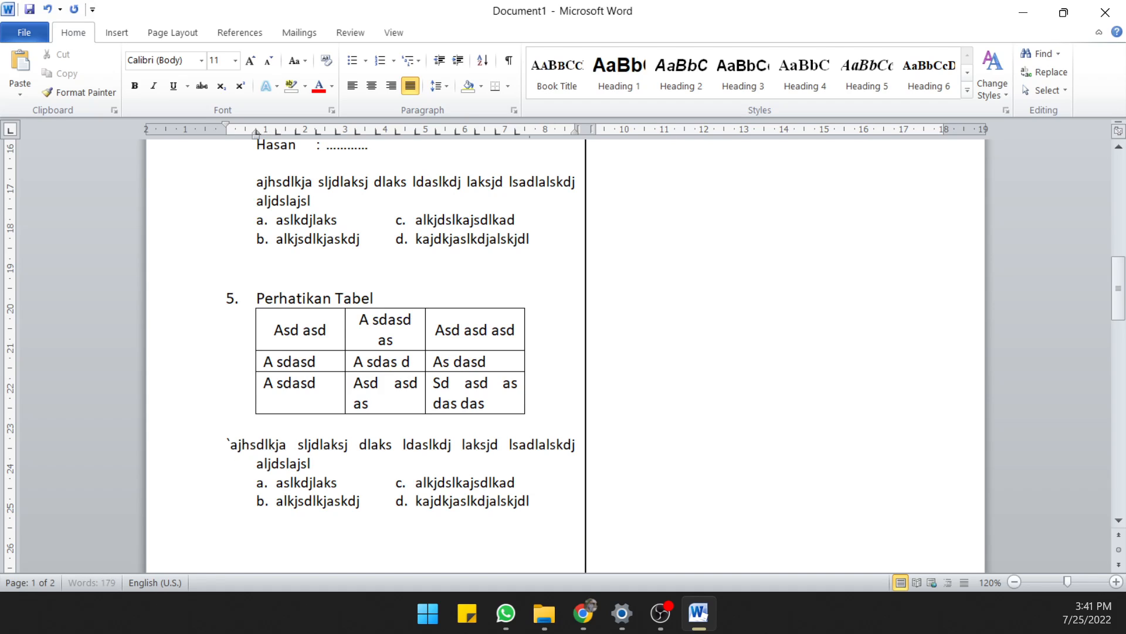
pyautogui.press('BackSpace')
pyautogui.press('Tab')
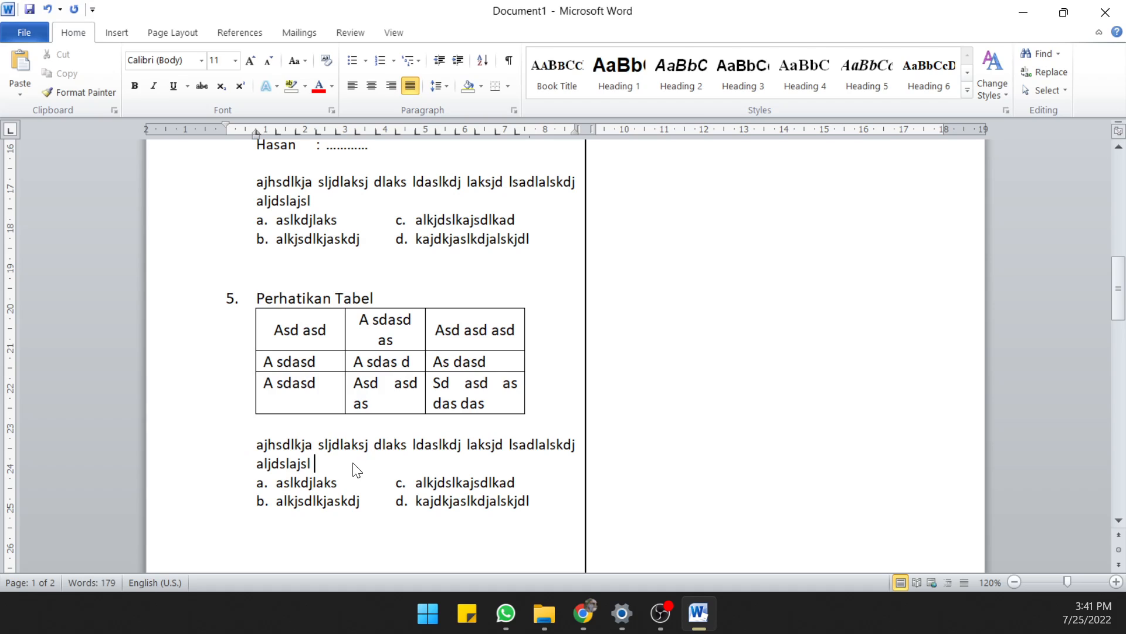
# Delete the blank line between the table and the text below it, and one of the blank lines above question 5
pyautogui.hotkey('ctrl', 's')
pyautogui.click(581, 472)
pyautogui.click(352, 432)
pyautogui.press('Delete')
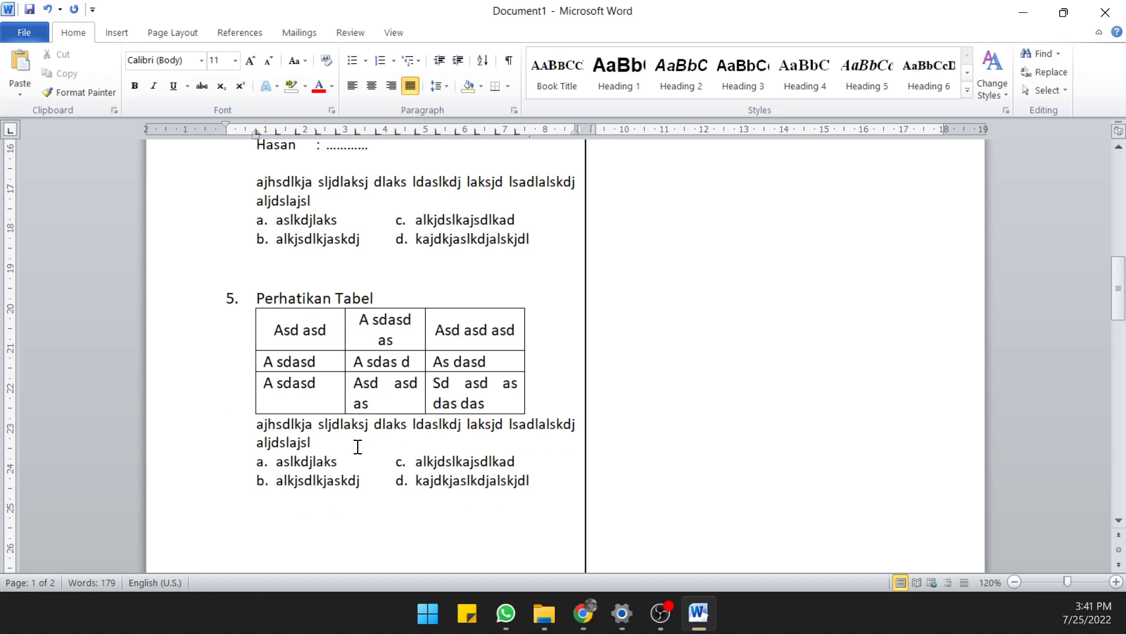
pyautogui.hotkey('ctrl', 's')
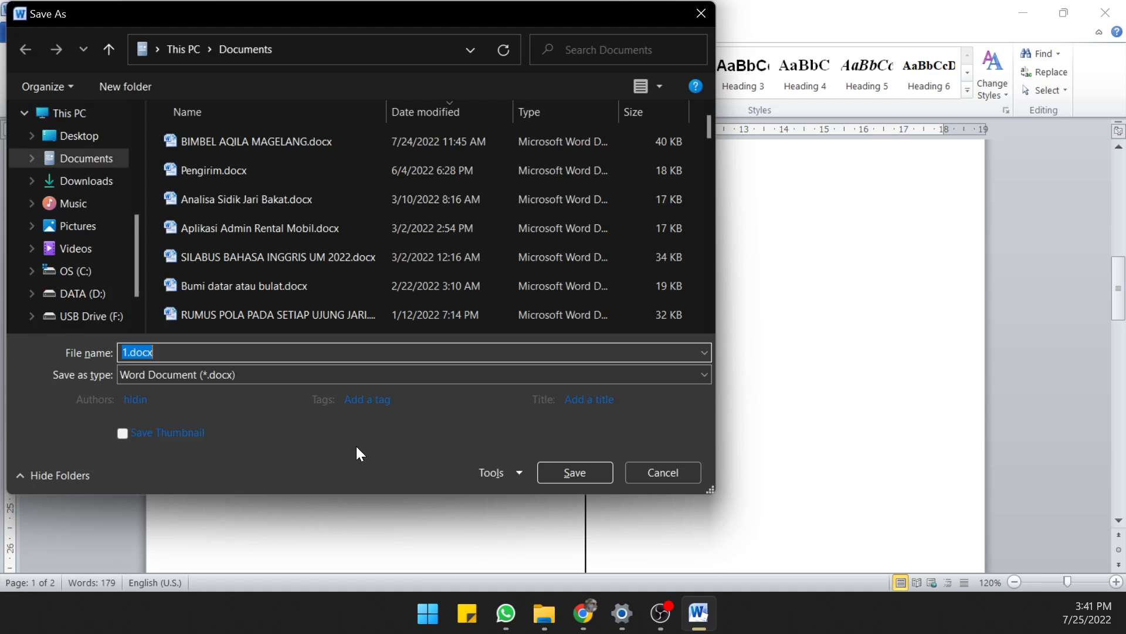
pyautogui.click(674, 472)
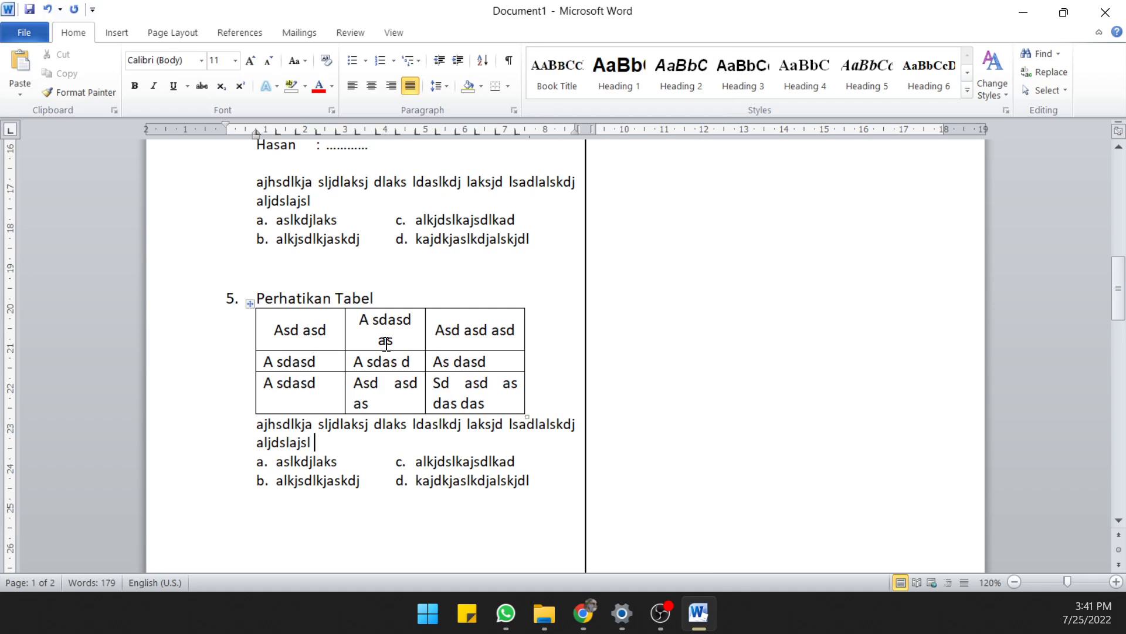
pyautogui.click(386, 262)
pyautogui.press('Delete')
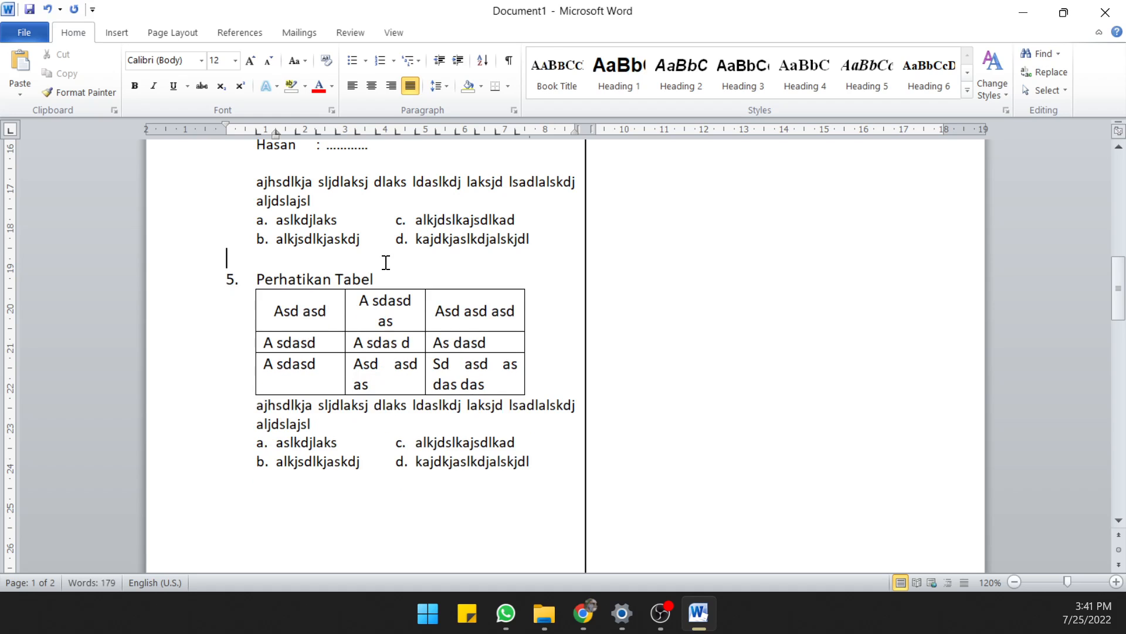
# Set the font size of question 5's text, table and answer options to 11
pyautogui.scroll(-2, 496, 409)
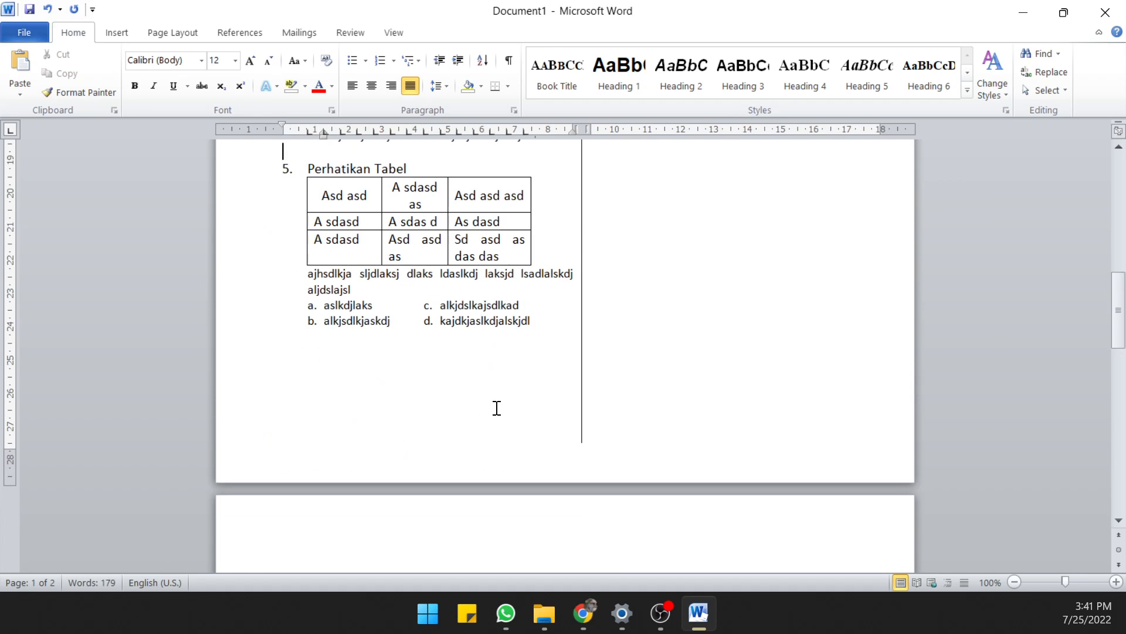
pyautogui.scroll(10, 496, 408)
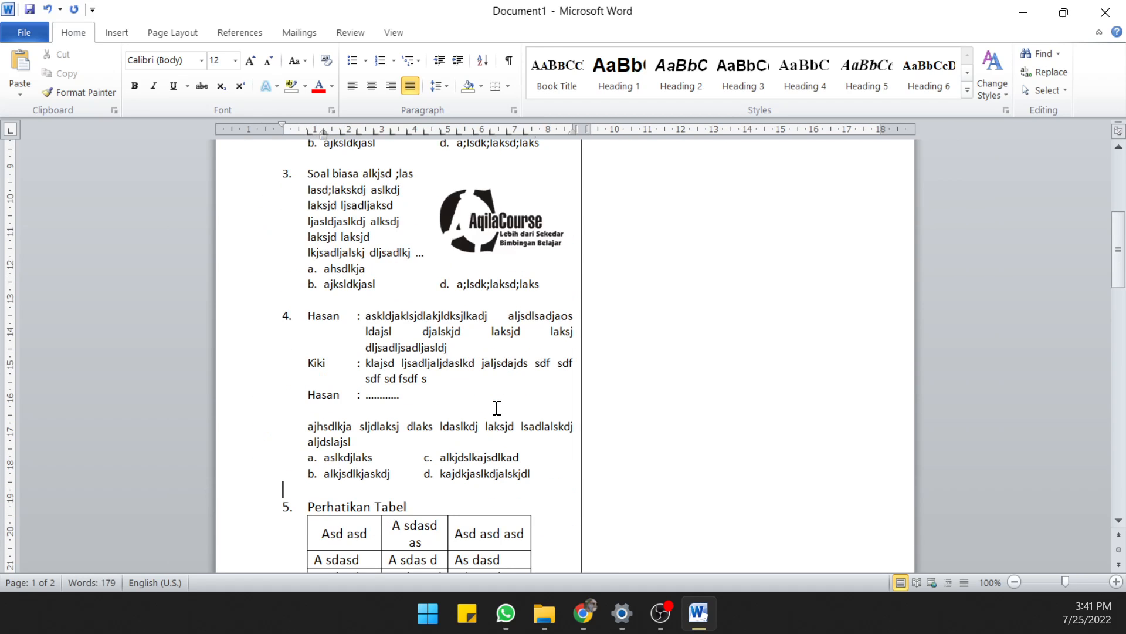
pyautogui.scroll(-3, 446, 410)
pyautogui.moveTo(324, 383); pyautogui.dragTo(541, 531)
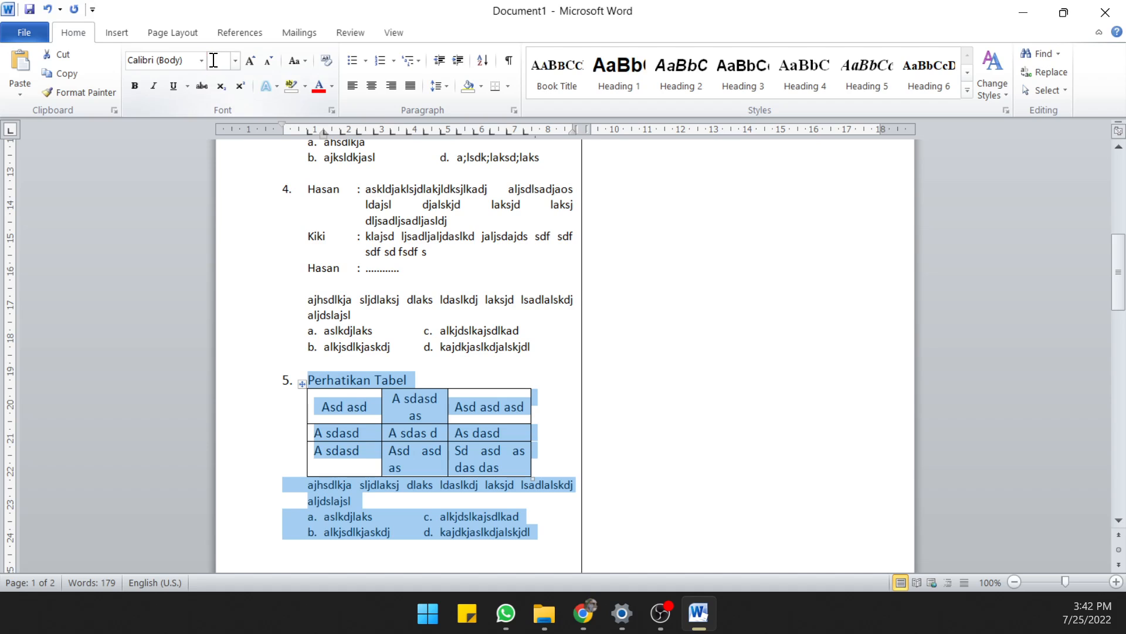
pyautogui.click(235, 61)
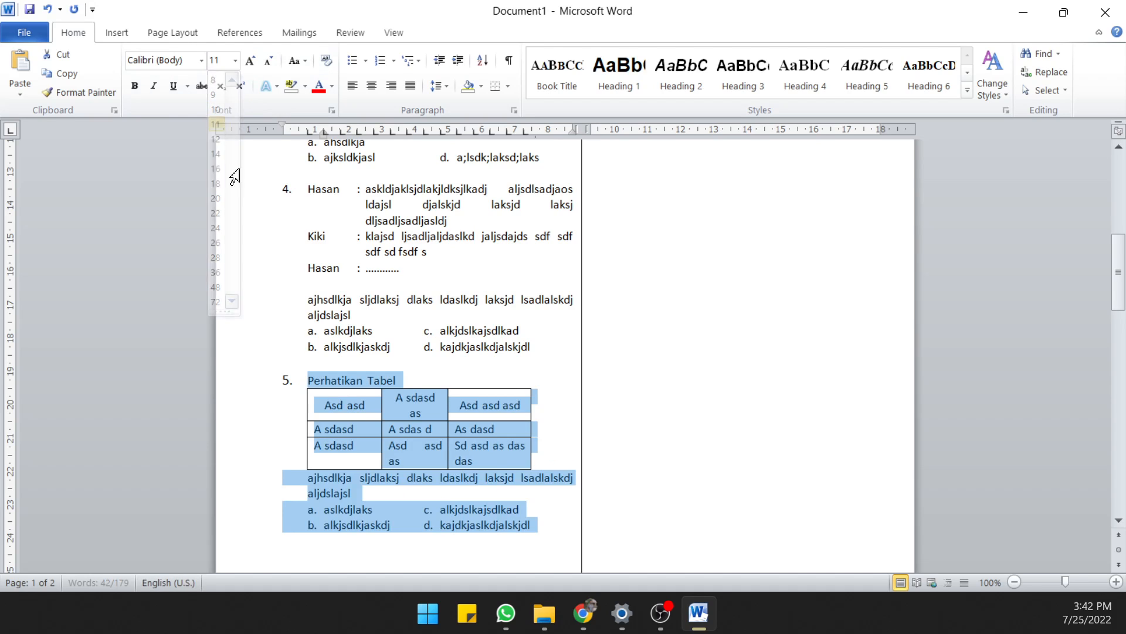
pyautogui.click(217, 123)
pyautogui.click(371, 360)
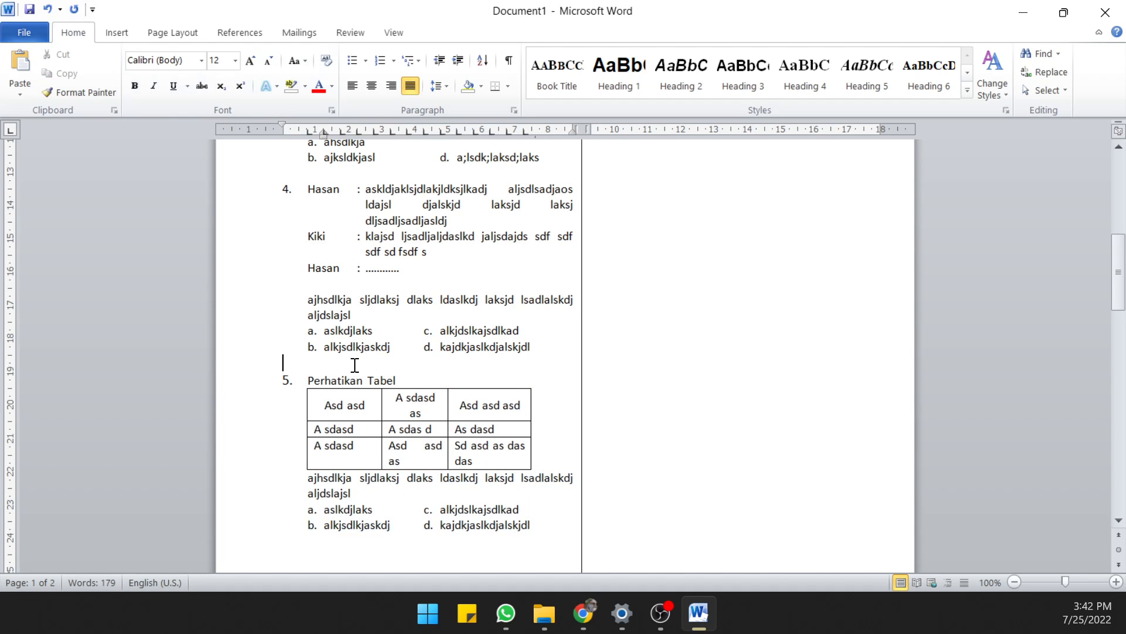
# View the automatic numbering formats available for question 5's text "Perhatikan Tabel"
pyautogui.moveTo(311, 378); pyautogui.dragTo(396, 380)
pyautogui.rightClick(319, 379)
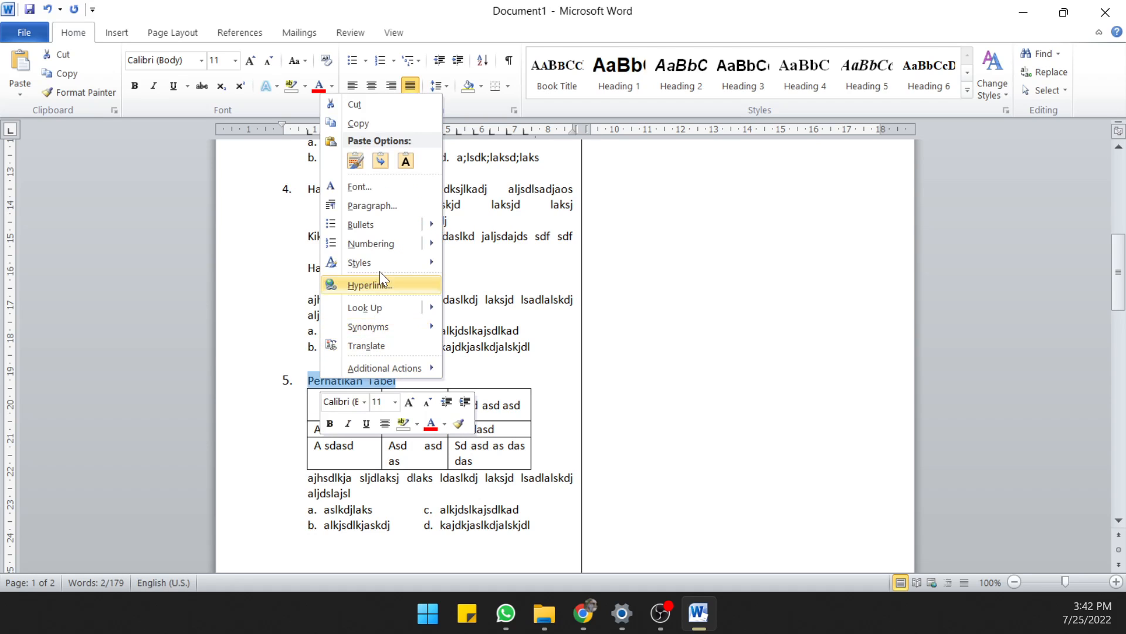
pyautogui.moveTo(384, 252)
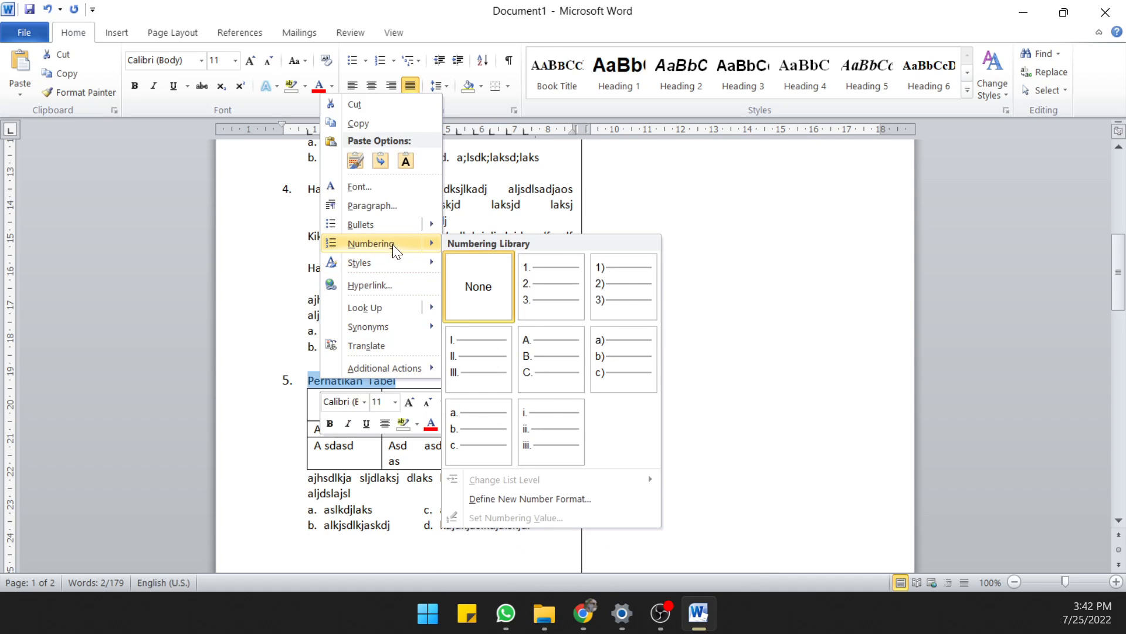
pyautogui.click(274, 363)
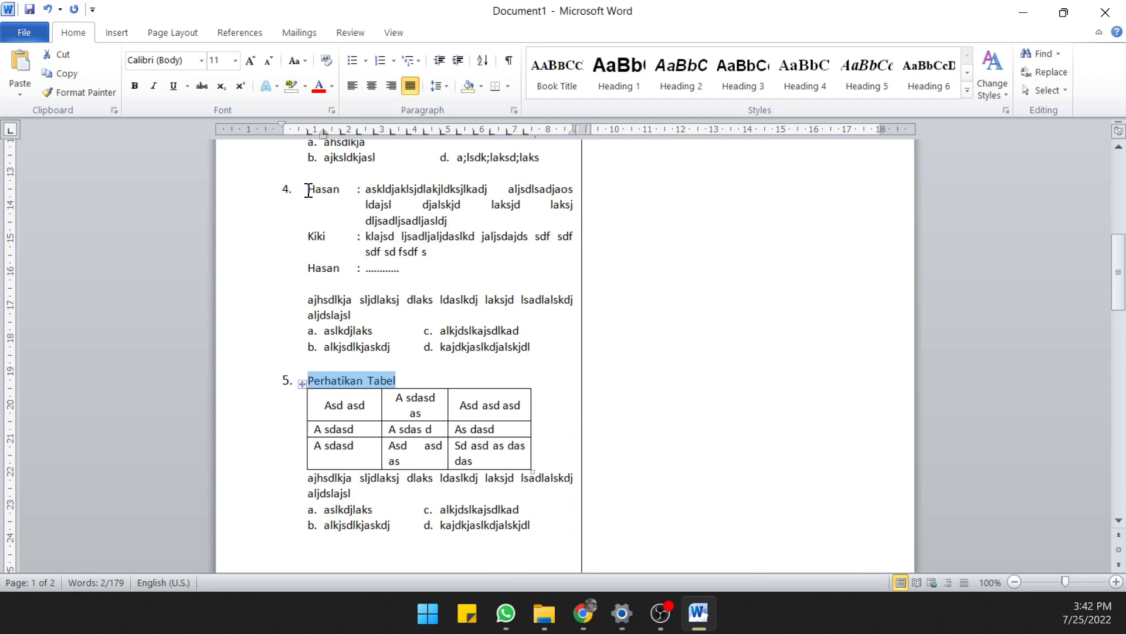
# Try deleting question 4's dialogue, closing text and answer options, and undo the deletions
pyautogui.moveTo(308, 190); pyautogui.dragTo(543, 344)
pyautogui.press('Delete')
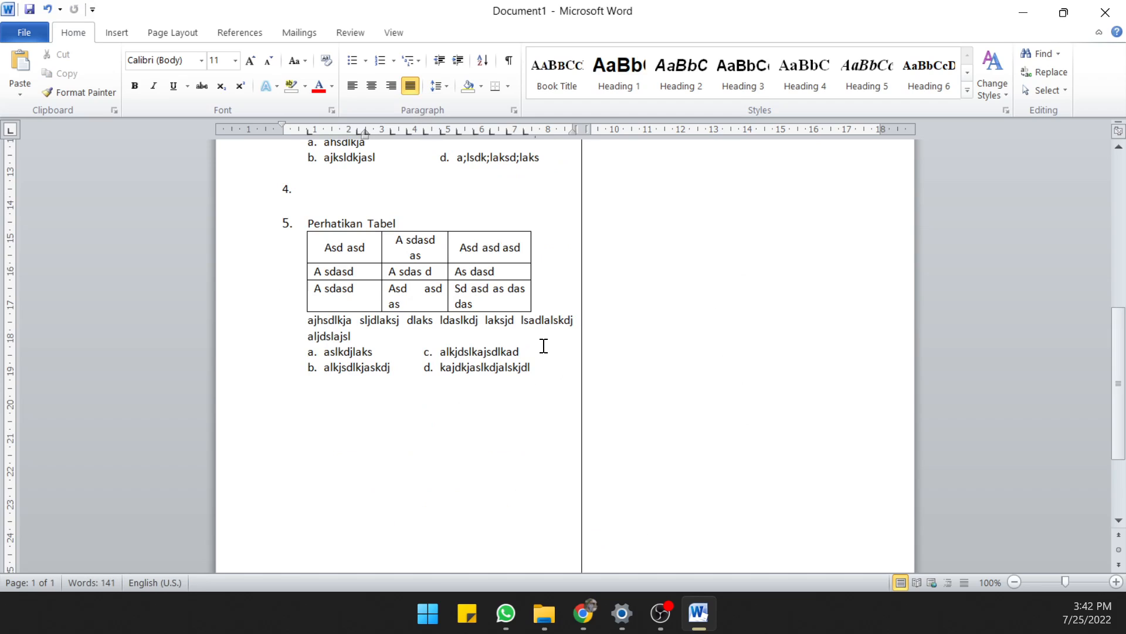
pyautogui.press('BackSpace')
pyautogui.press('BackSpace')
pyautogui.click(288, 221)
pyautogui.hotkey('ctrl', 'z')
pyautogui.hotkey('ctrl', 'z')
pyautogui.hotkey('ctrl', 'z')
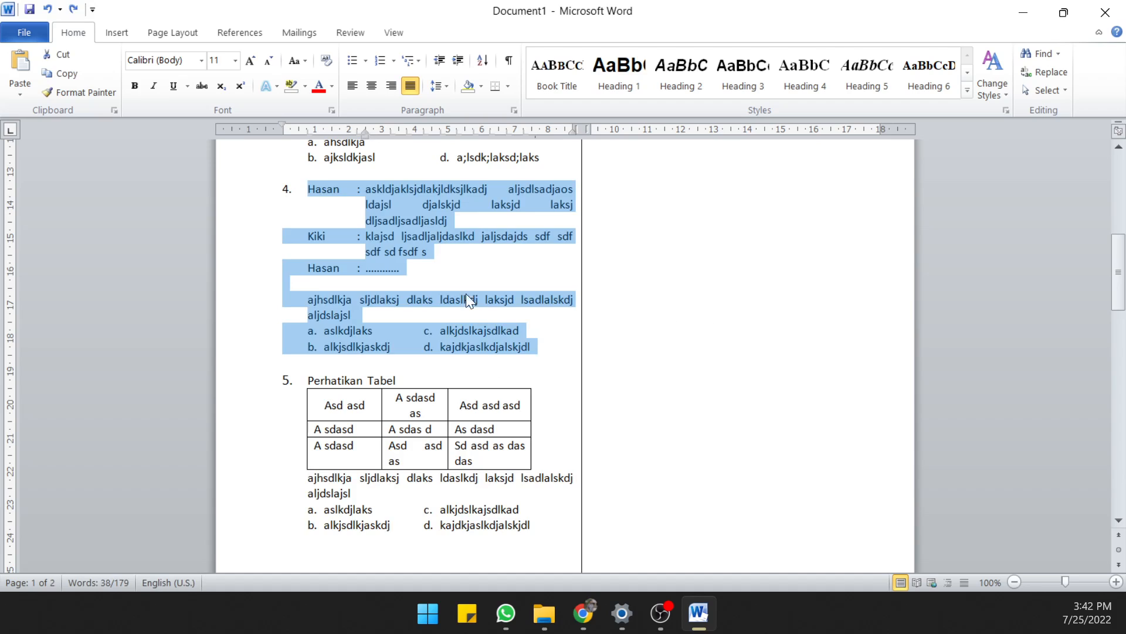
pyautogui.click(461, 274)
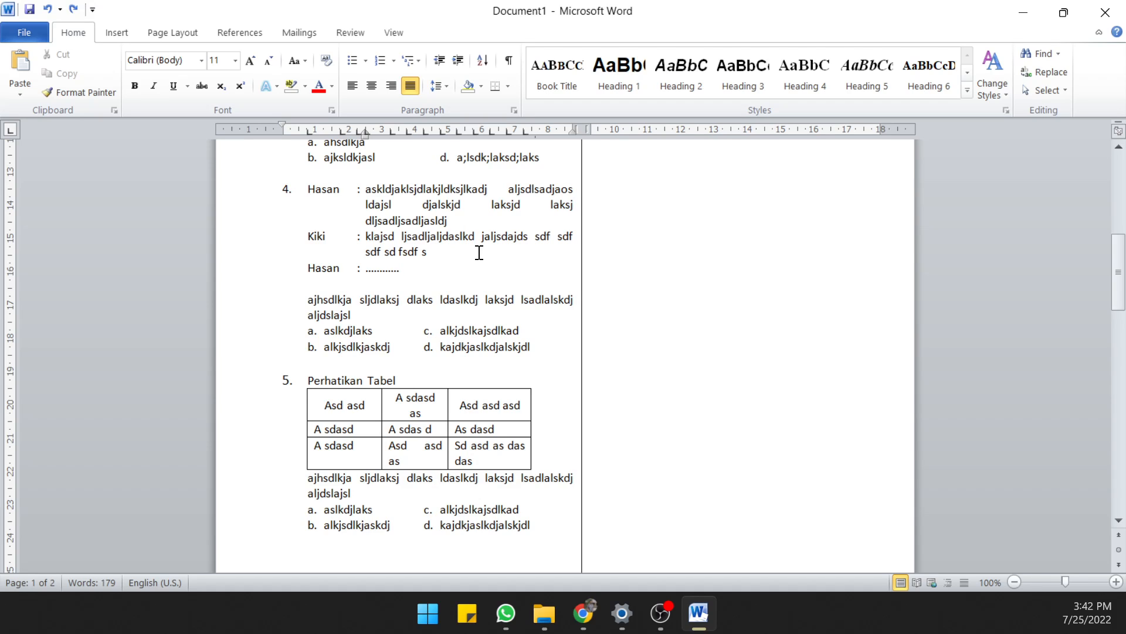
# Try deleting question 4 entirely, including its dialogue, closing text, answer options and number
pyautogui.scroll(2, 427, 298)
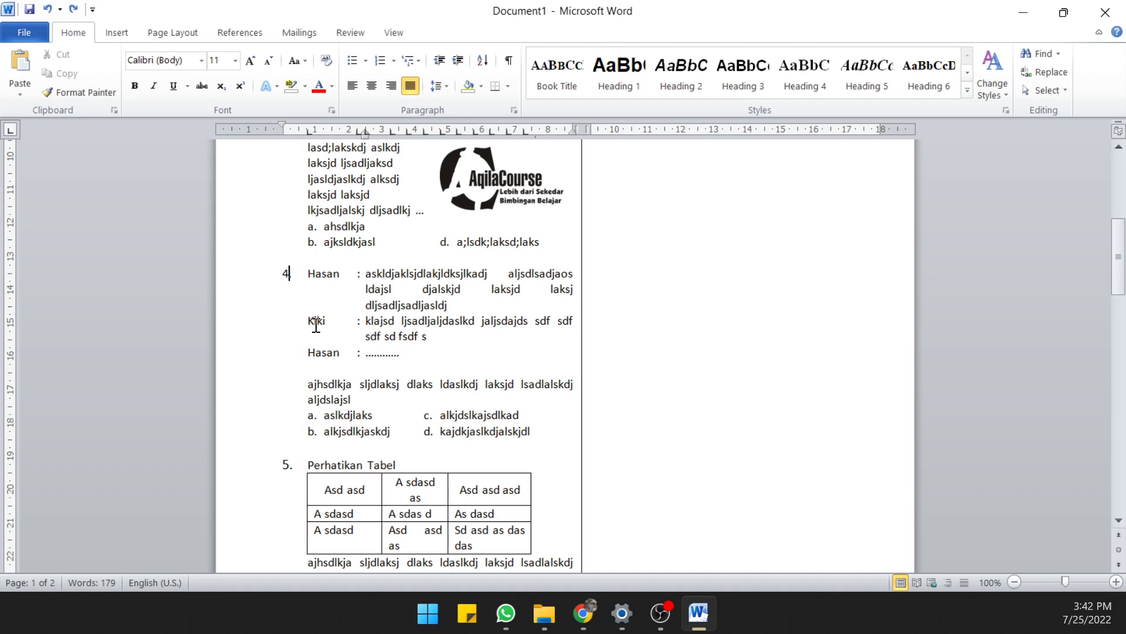
pyautogui.moveTo(308, 273); pyautogui.dragTo(543, 439)
pyautogui.press('Delete')
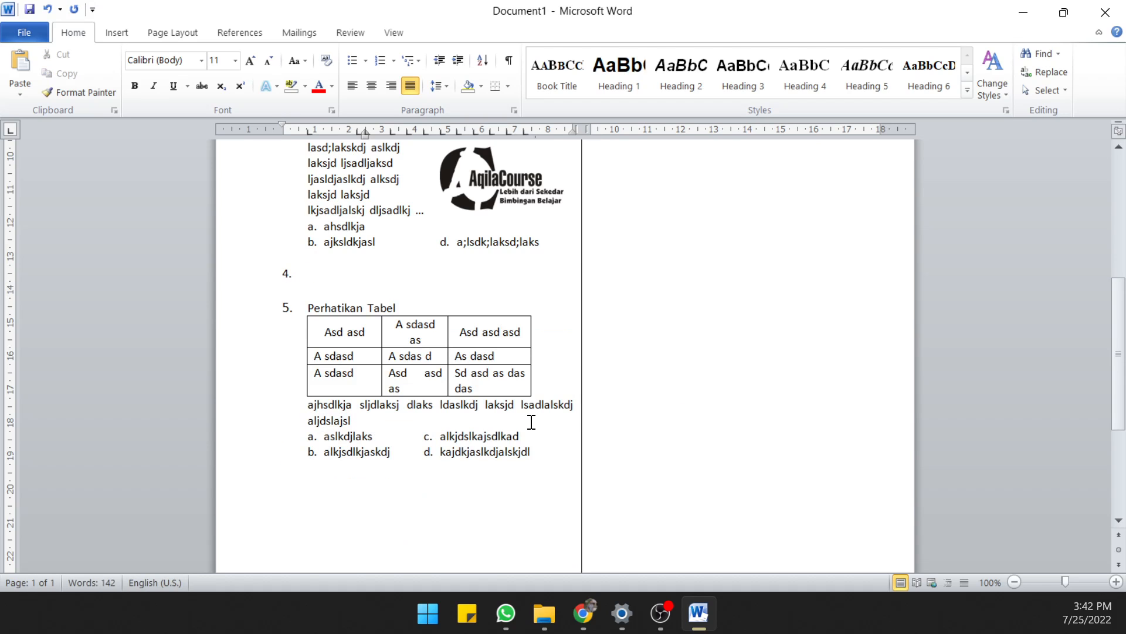
pyautogui.moveTo(314, 271); pyautogui.dragTo(217, 266)
pyautogui.click(288, 283)
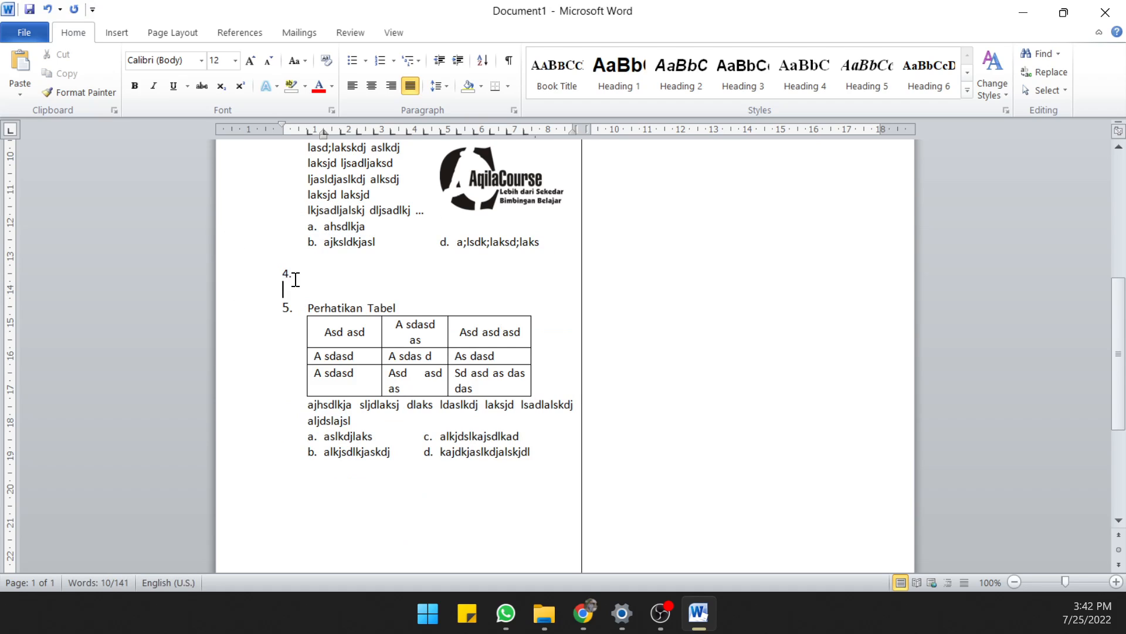
pyautogui.click(251, 269)
pyautogui.press('Delete')
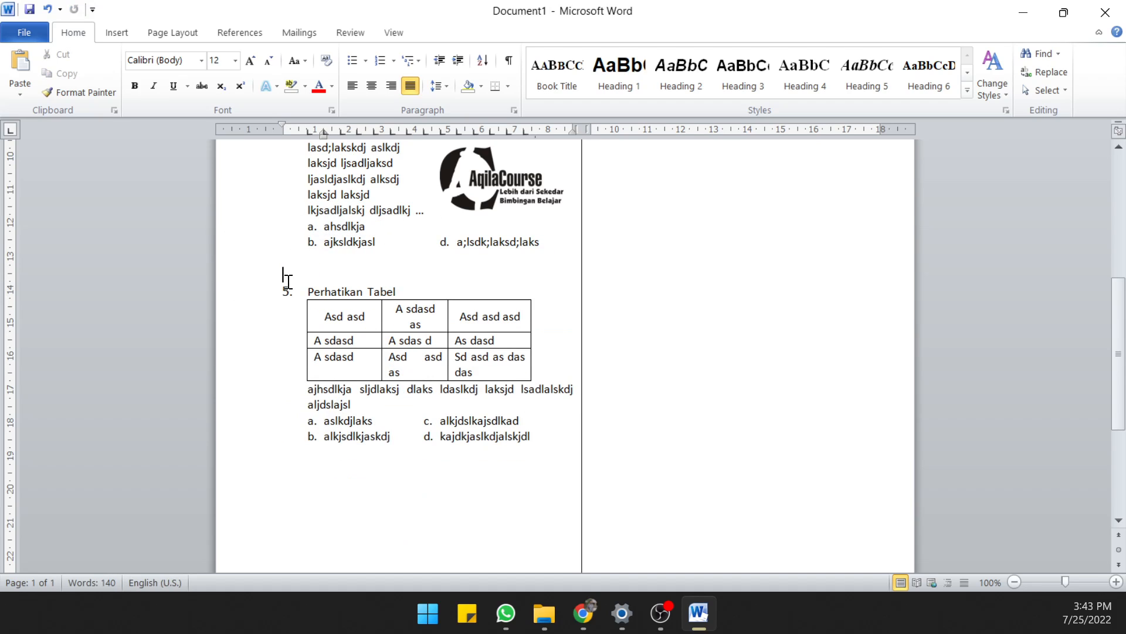
# Renumber the table question as 4 and set the font size of its "Perhatikan Tabel" line to 11
pyautogui.moveTo(288, 282); pyautogui.dragTo(287, 285)
pyautogui.click(288, 290)
pyautogui.press('BackSpace')
pyautogui.write('4')
pyautogui.moveTo(426, 290); pyautogui.dragTo(228, 275)
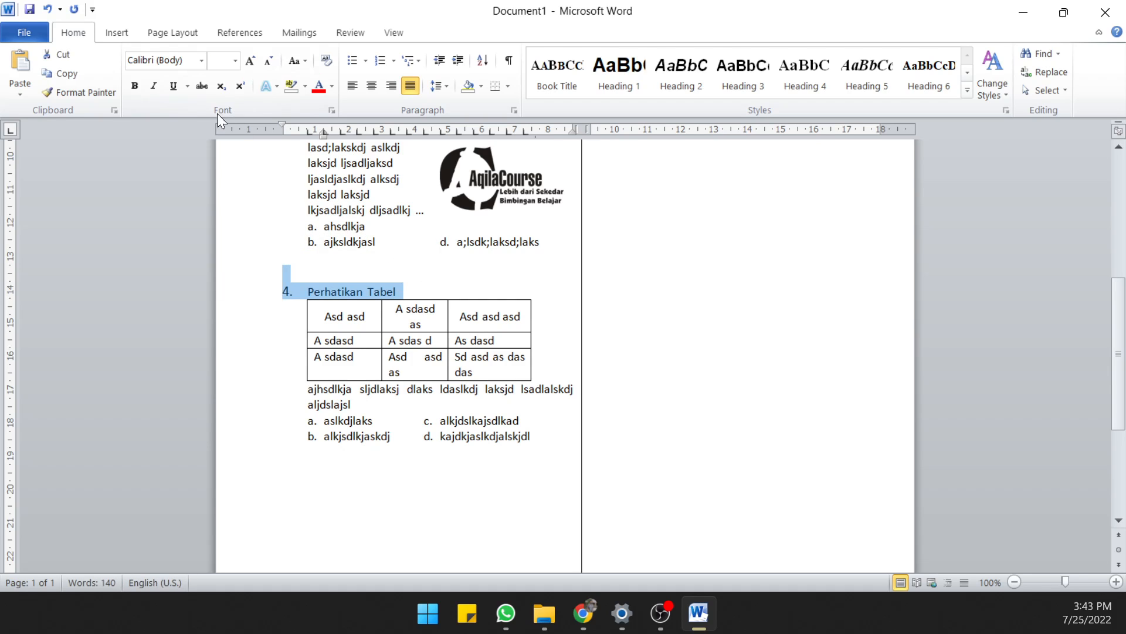
pyautogui.click(234, 61)
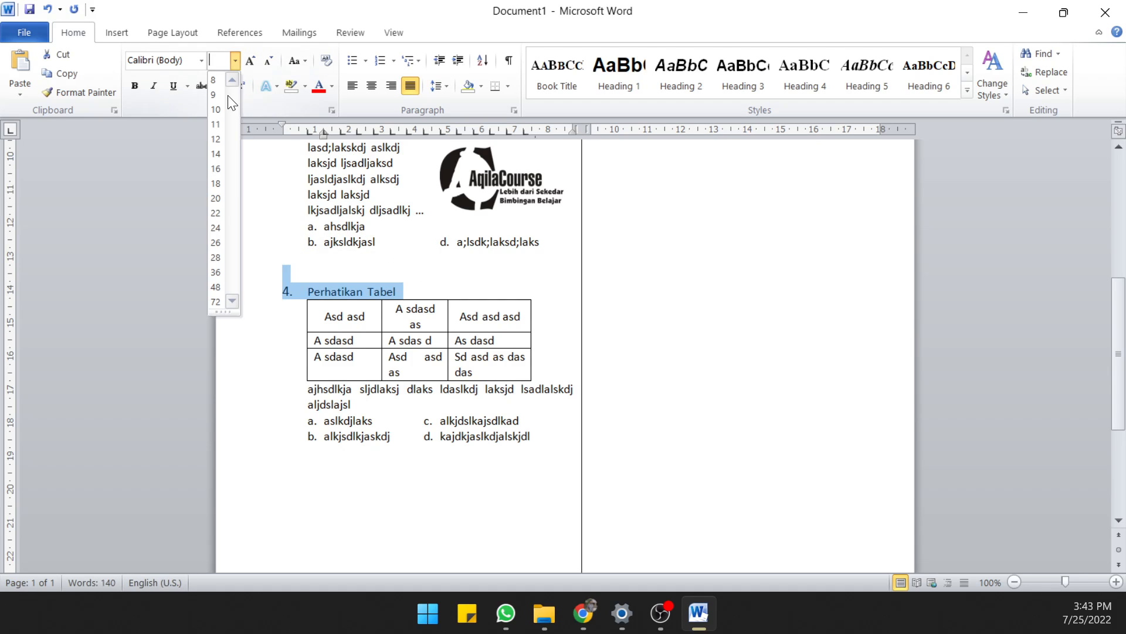
pyautogui.click(217, 125)
pyautogui.click(313, 274)
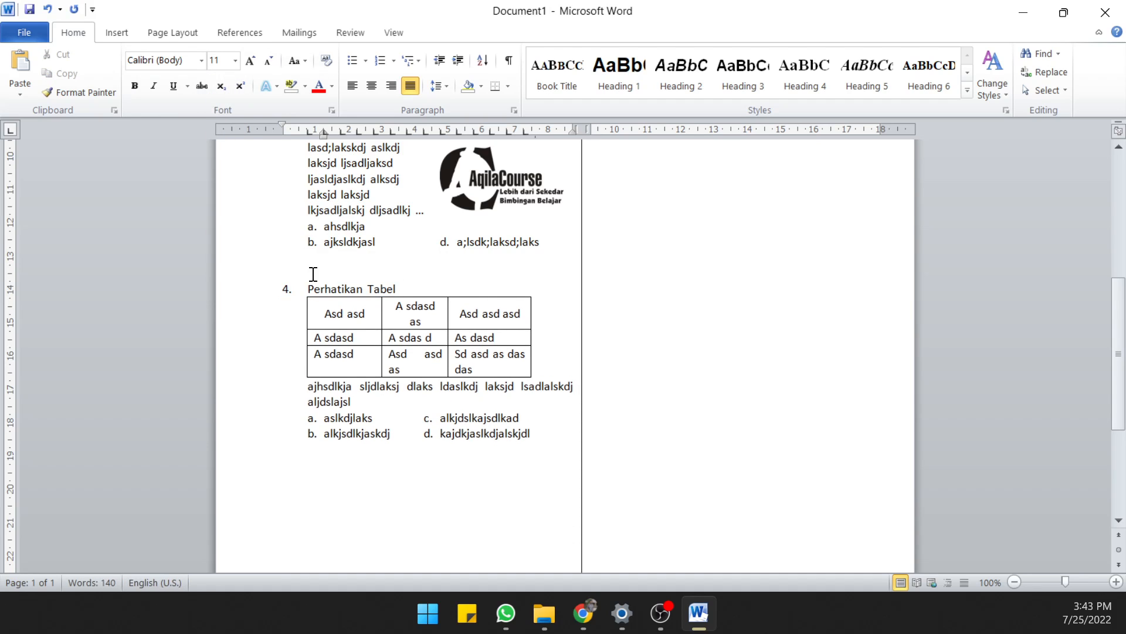
# Undo the font size change, the renumbering of the table question and the deletion of question 4
pyautogui.scroll(5, 314, 274)
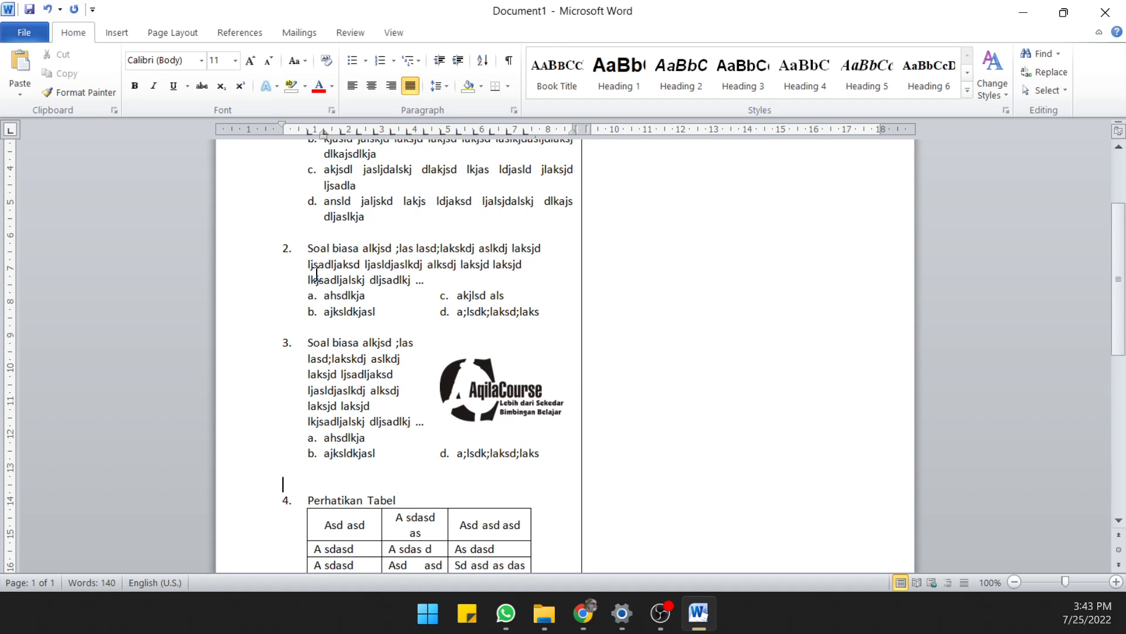
pyautogui.hotkey('ctrl', 'z')
pyautogui.hotkey('ctrl', 'z')
pyautogui.hotkey('ctrl', 'z')
pyautogui.hotkey('ctrl', 'z')
pyautogui.hotkey('ctrl', 'z')
pyautogui.hotkey('ctrl', 'z')
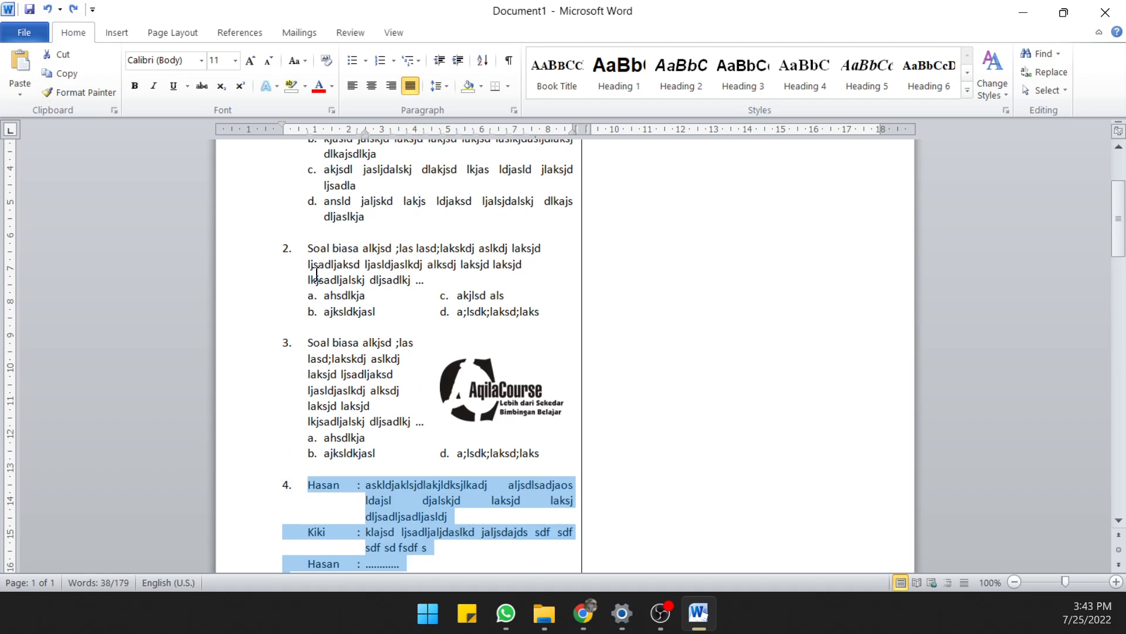
# Set the font size of question 5's number and "Perhatikan Tabel" line to 11
pyautogui.scroll(-5, 317, 274)
pyautogui.click(301, 449)
pyautogui.moveTo(283, 464); pyautogui.dragTo(433, 467)
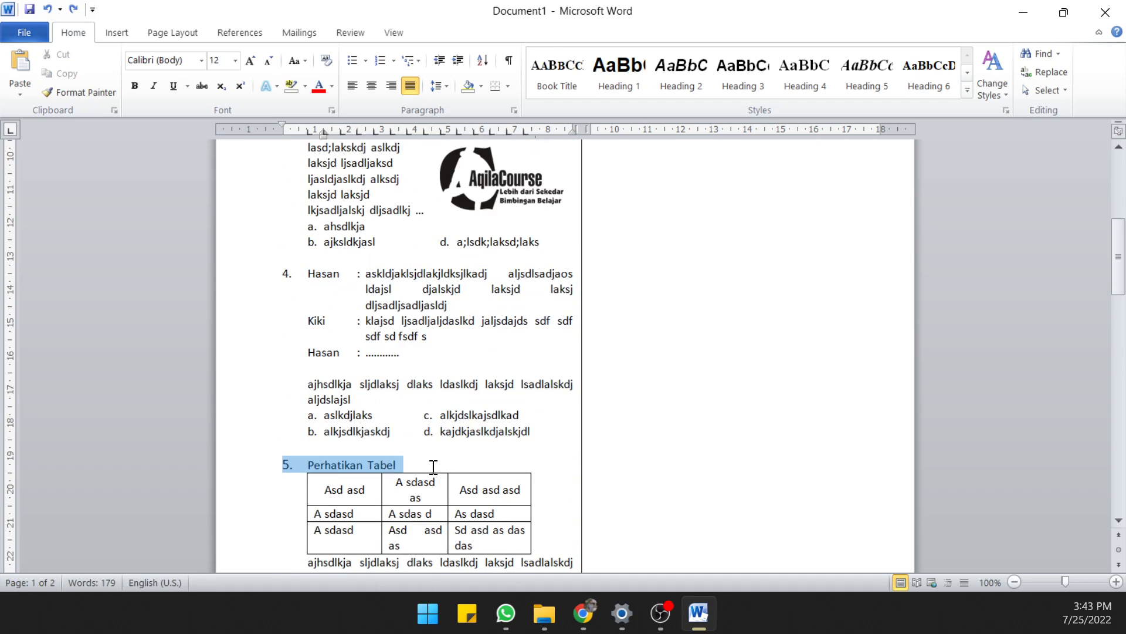
pyautogui.click(234, 61)
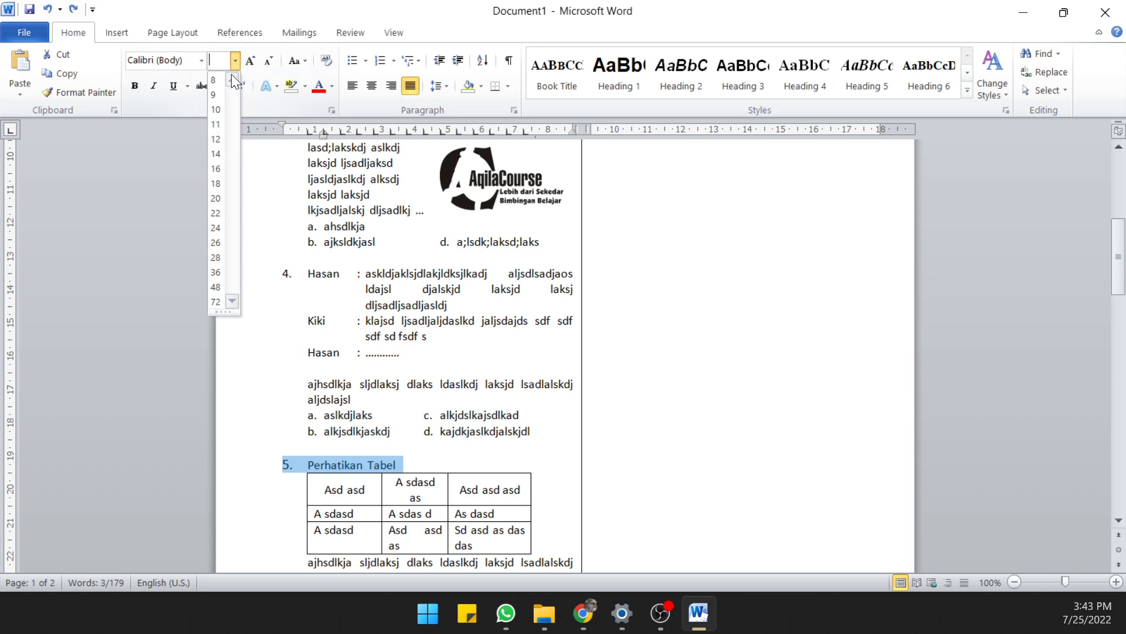
pyautogui.click(218, 124)
pyautogui.click(425, 449)
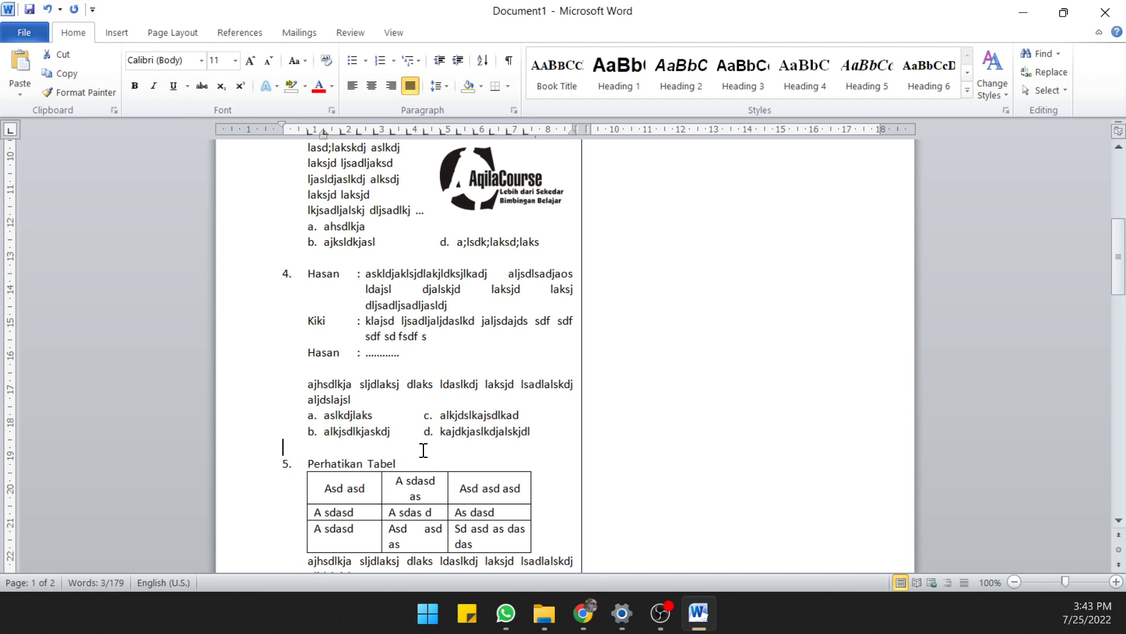
# Copy all five questions and paste them below question 5 to continue into the second column
pyautogui.scroll(-4, 423, 429)
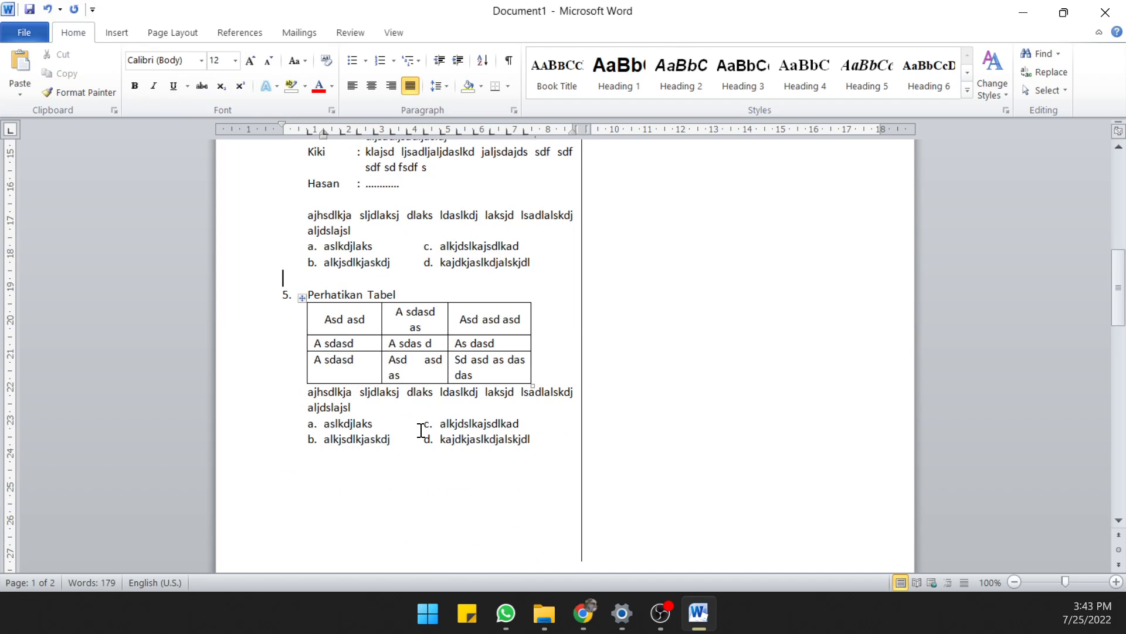
pyautogui.scroll(7, 422, 430)
pyautogui.scroll(-3, 421, 431)
pyautogui.keyDown('ctrl'); pyautogui.scroll(-2, 421, 431); pyautogui.keyUp('ctrl')
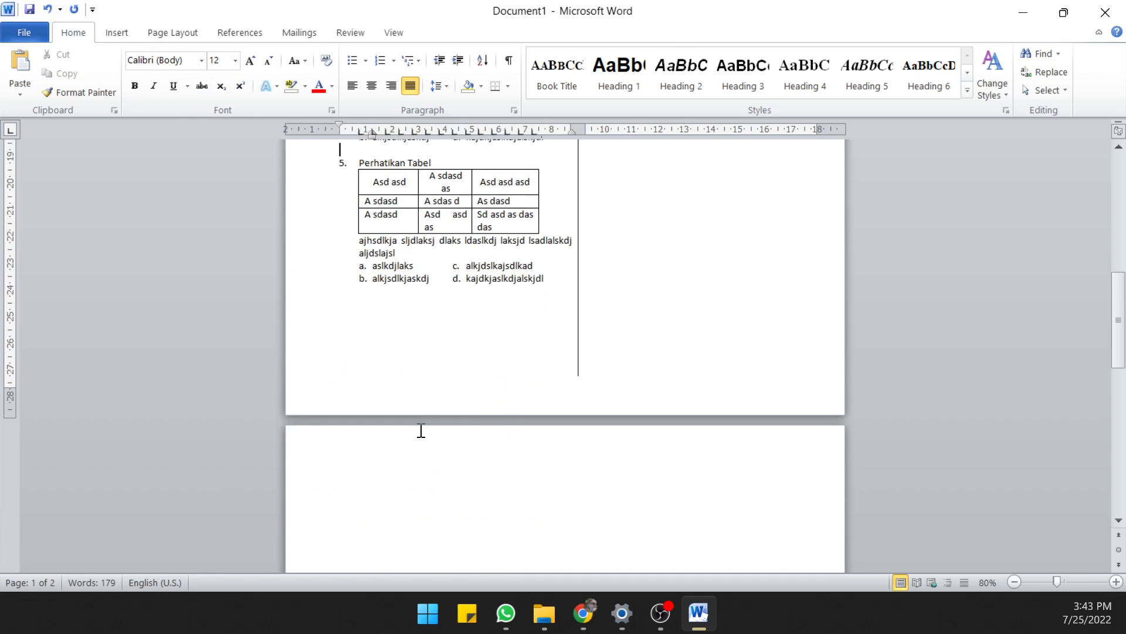
pyautogui.scroll(7, 513, 407)
pyautogui.scroll(3, 514, 409)
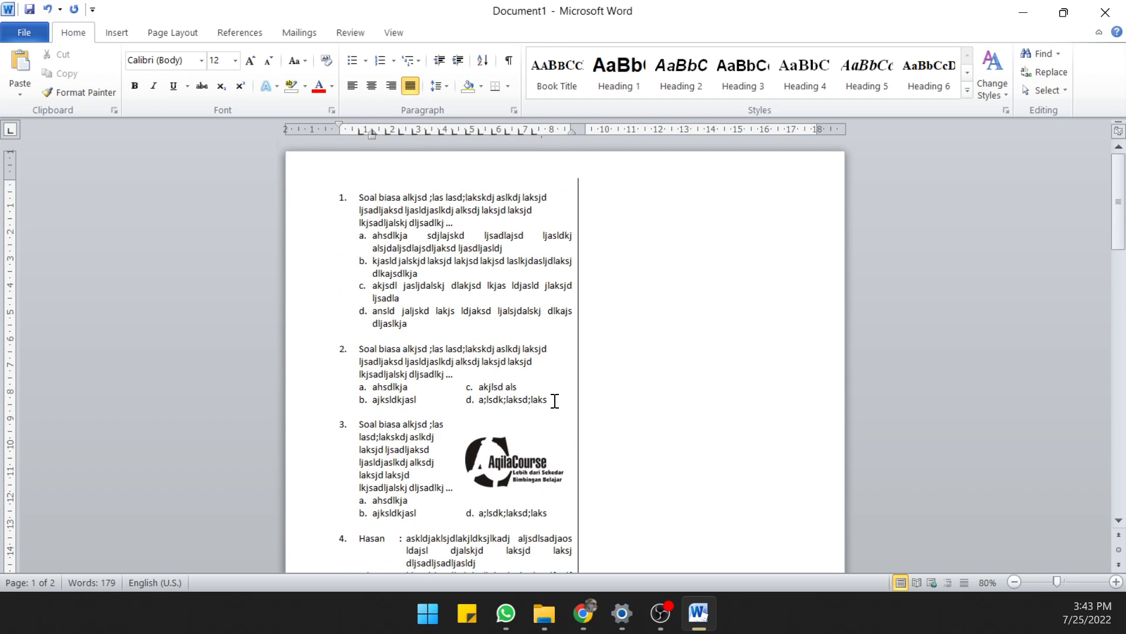
pyautogui.scroll(-6, 533, 389)
pyautogui.scroll(6, 528, 385)
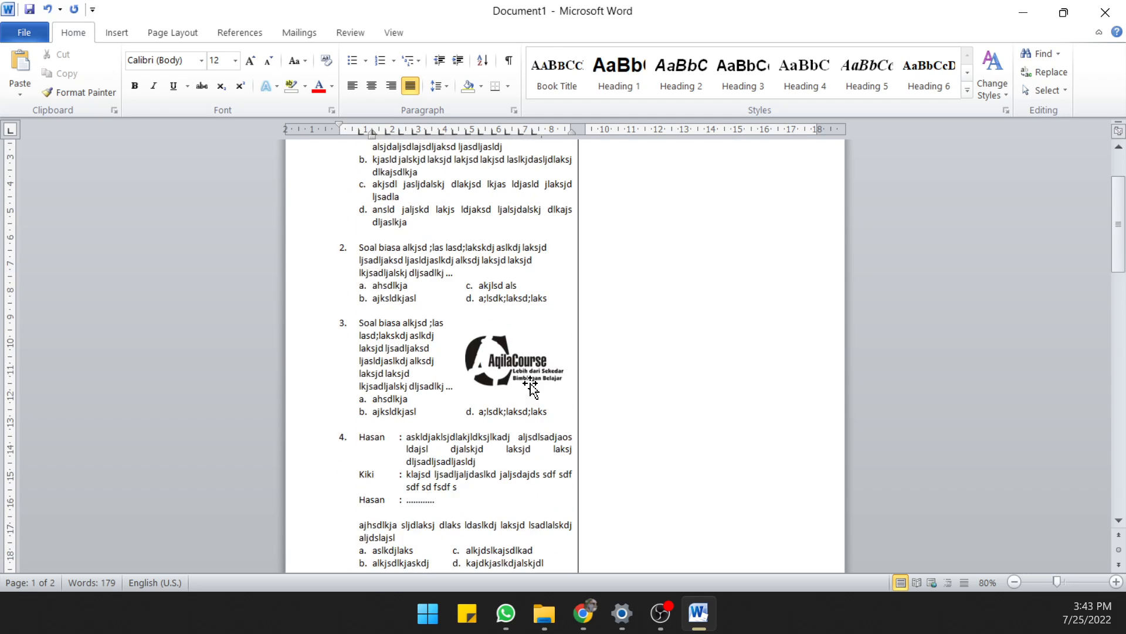
pyautogui.moveTo(346, 205); pyautogui.dragTo(556, 244)
pyautogui.hotkey('ctrl', 'c')
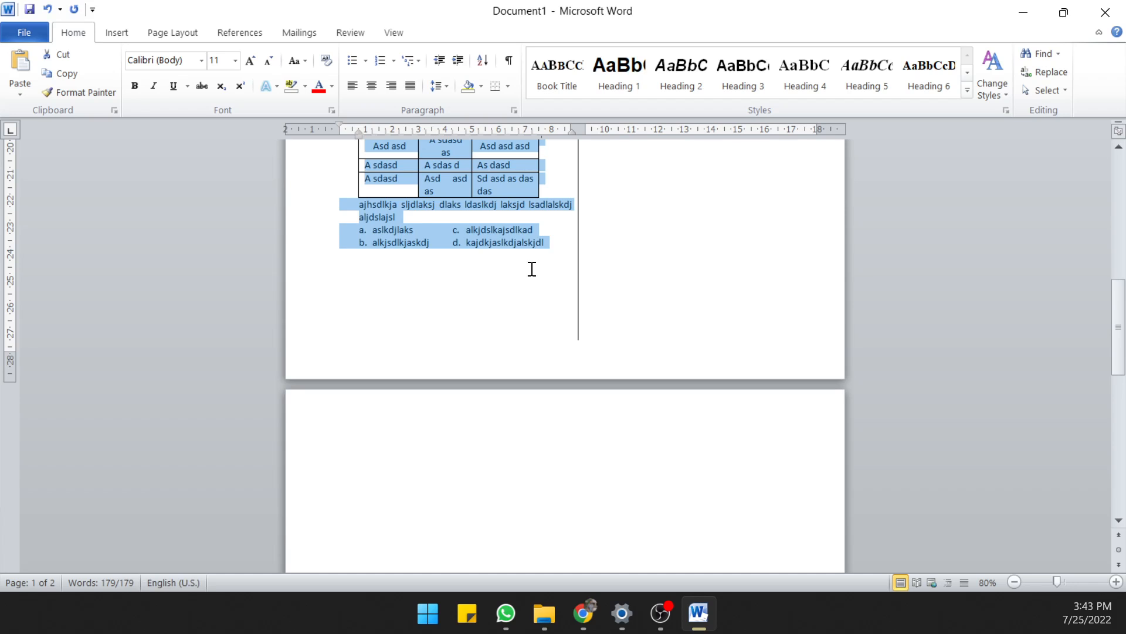
pyautogui.click(530, 269)
pyautogui.hotkey('ctrl', 'v')
# Paste two more copies of the question set starting at page 2, and delete the blank third page
pyautogui.scroll(15, 646, 311)
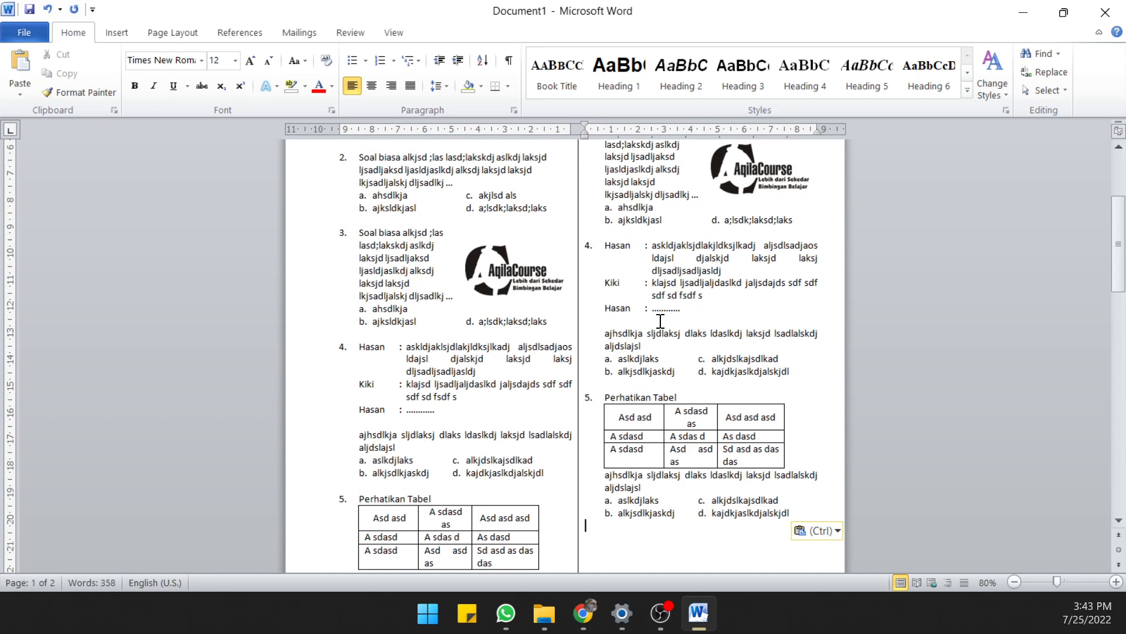
pyautogui.scroll(-2, 660, 321)
pyautogui.scroll(-2, 659, 321)
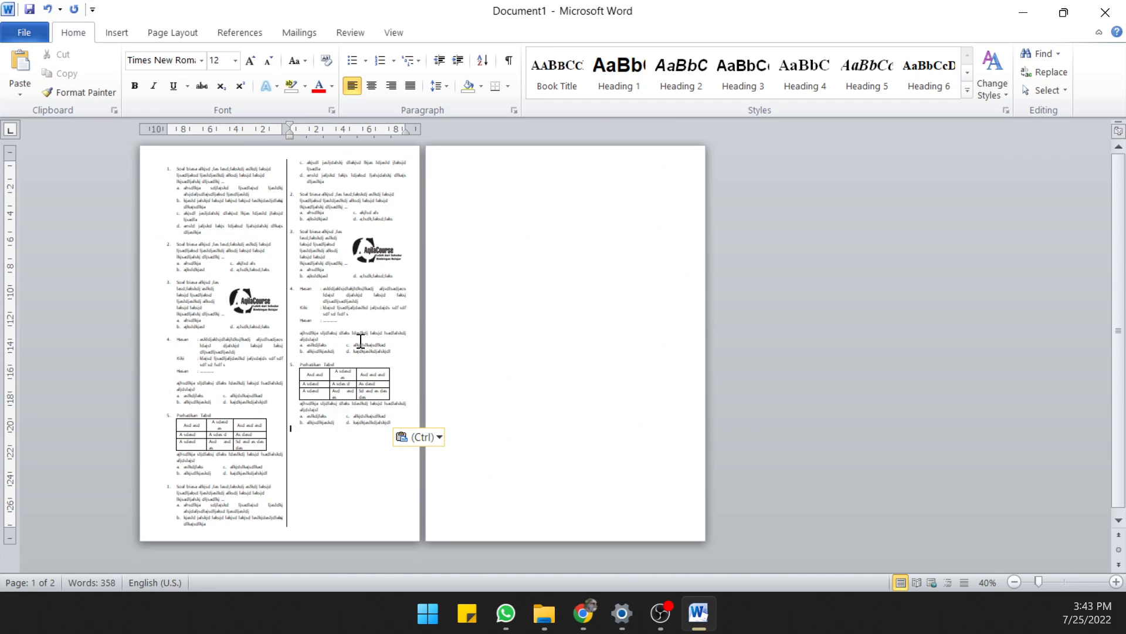
pyautogui.click(324, 304)
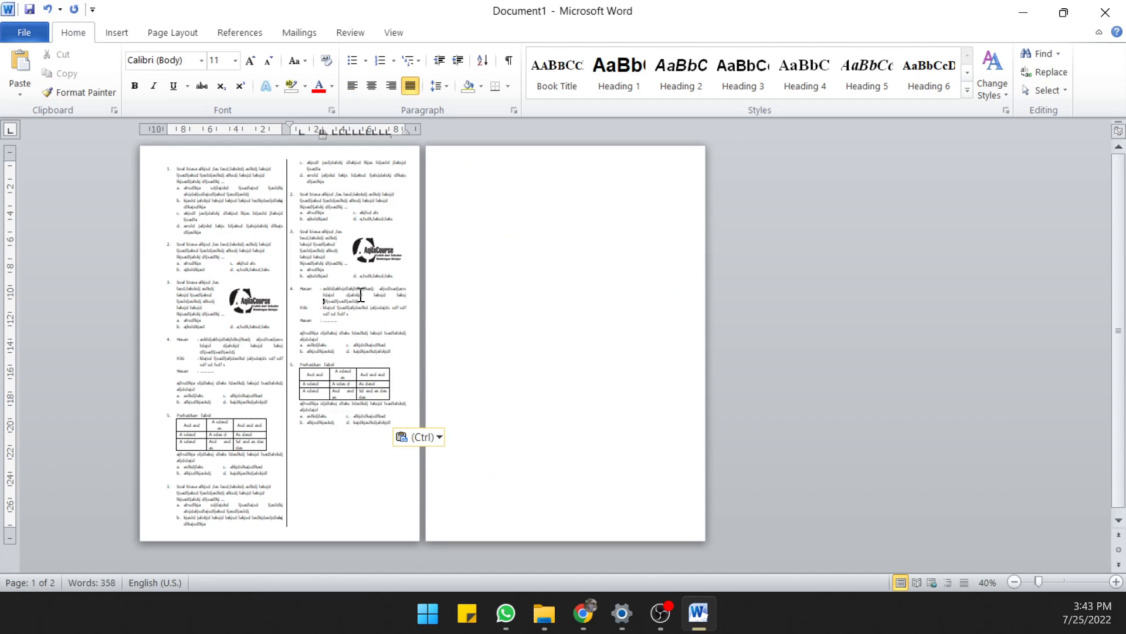
pyautogui.click(483, 195)
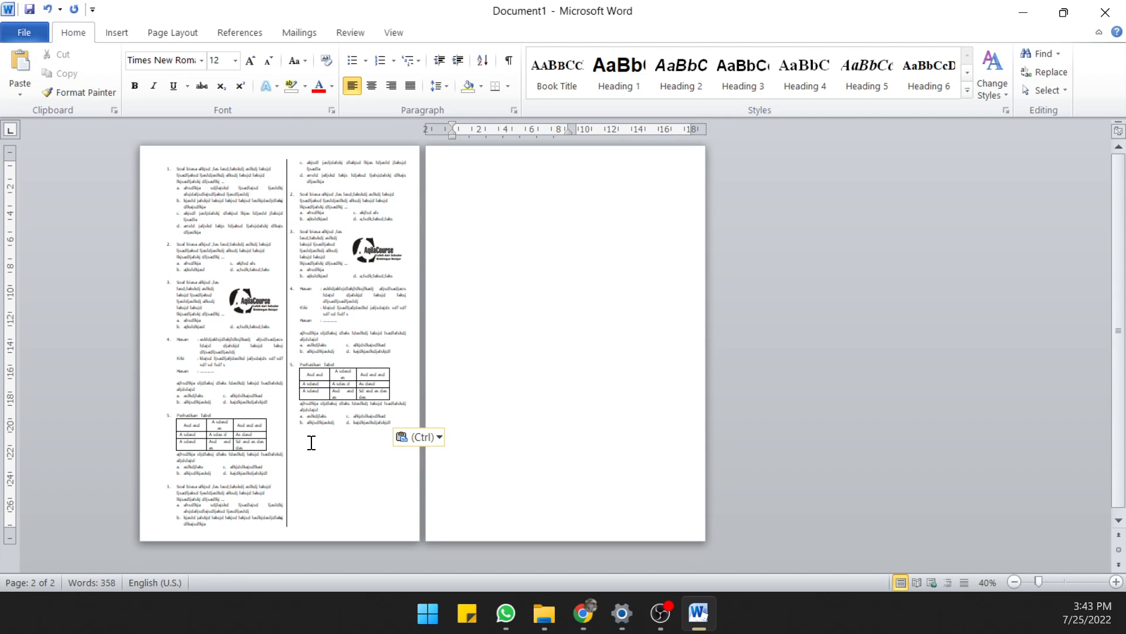
pyautogui.hotkey('ctrl', 'v')
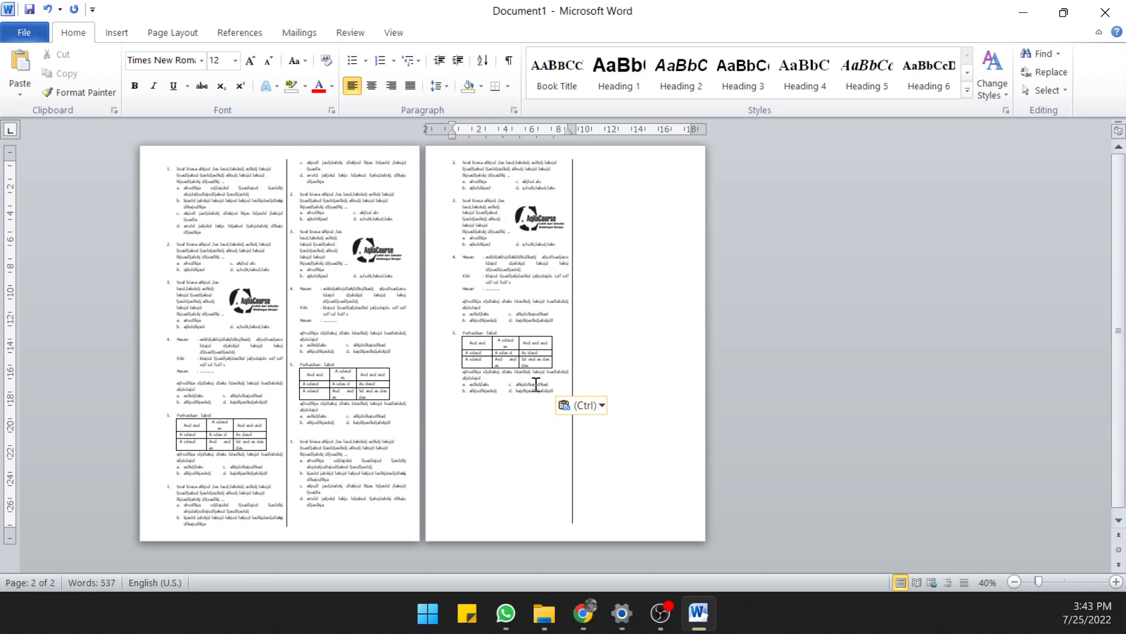
pyautogui.hotkey('ctrl', 'v')
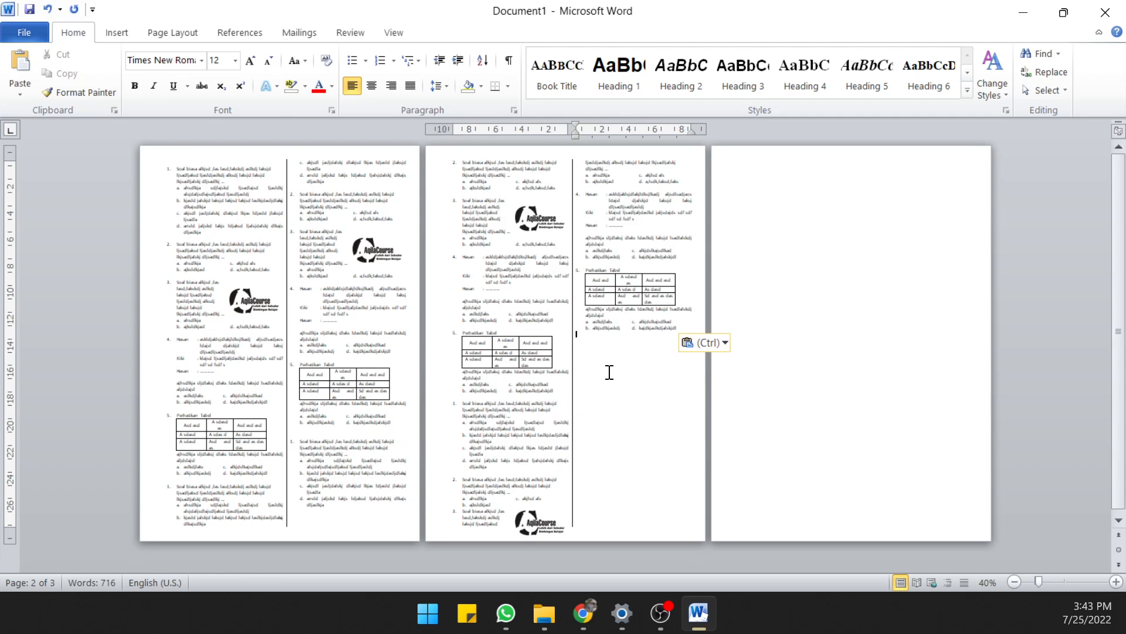
pyautogui.moveTo(608, 356); pyautogui.dragTo(919, 378)
pyautogui.press('Delete')
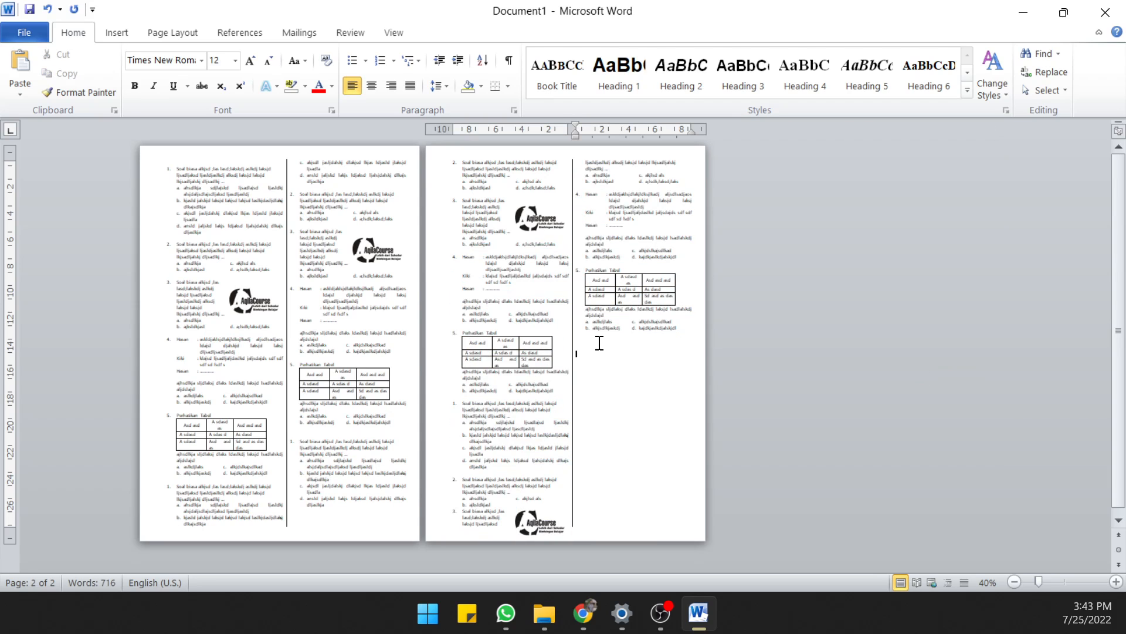
# Paste another copy of the question set after the last one and delete its questions 4 and 5 that spill onto page 3
pyautogui.hotkey('ctrl', 'v')
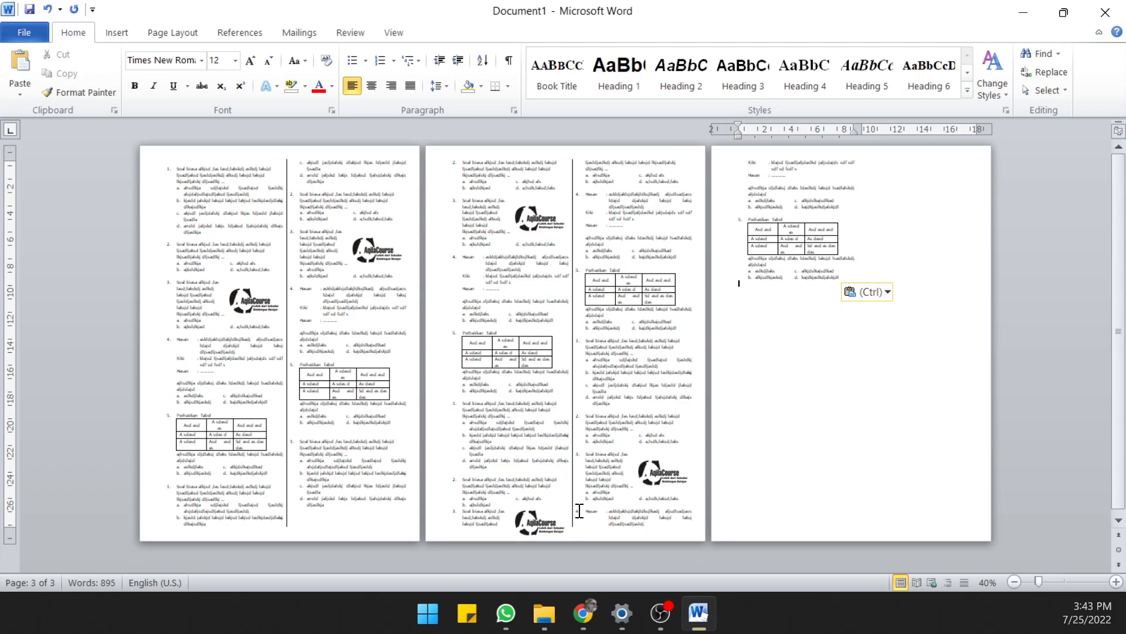
pyautogui.moveTo(582, 510); pyautogui.dragTo(787, 398)
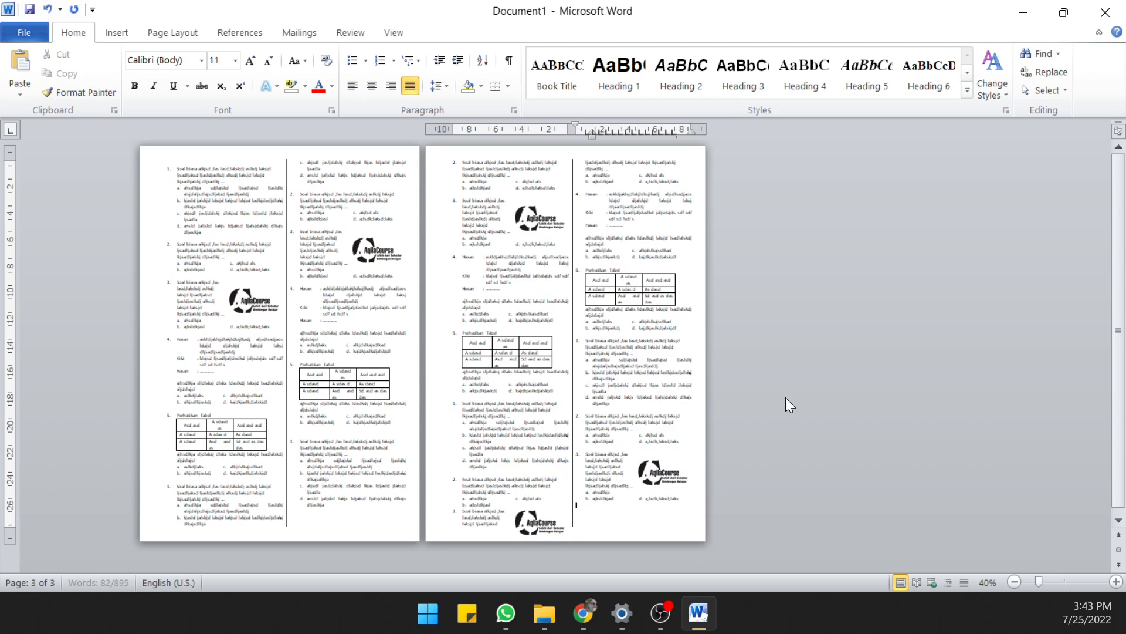
pyautogui.press('Delete')
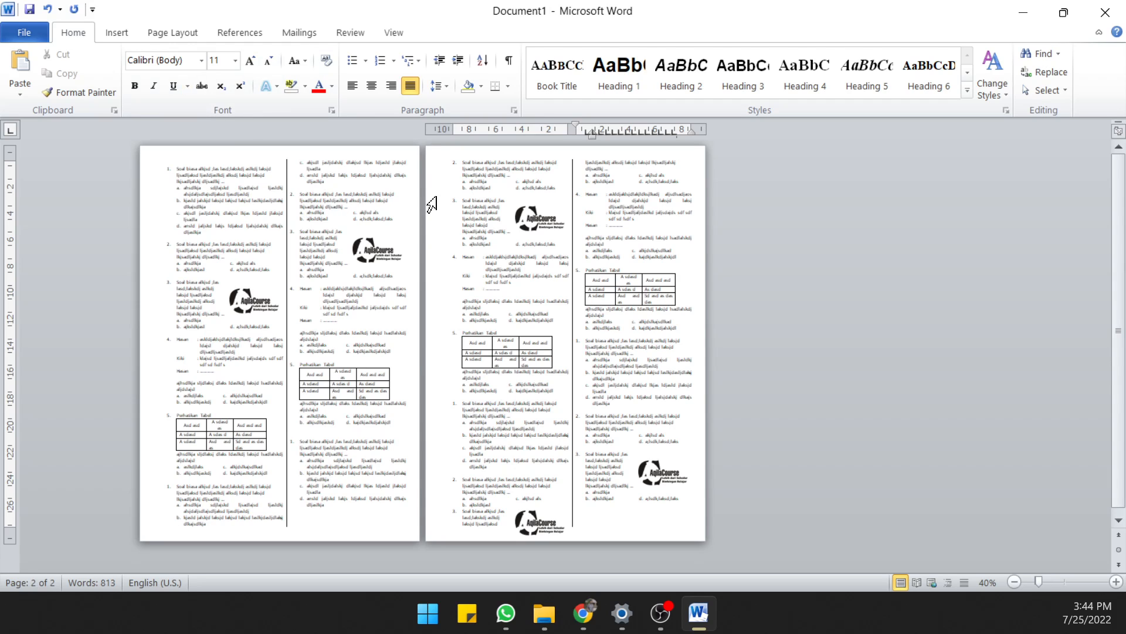
# Set the multiple pages option in the page setup to Mirror margins for the whole document
pyautogui.click(165, 30)
pyautogui.click(110, 87)
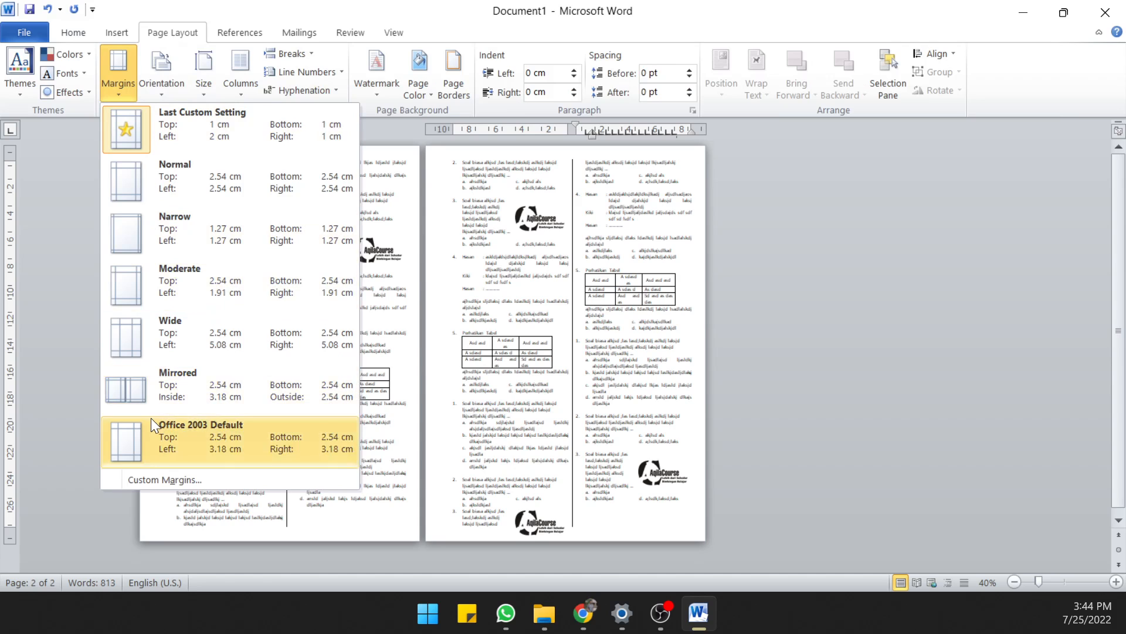
pyautogui.click(150, 475)
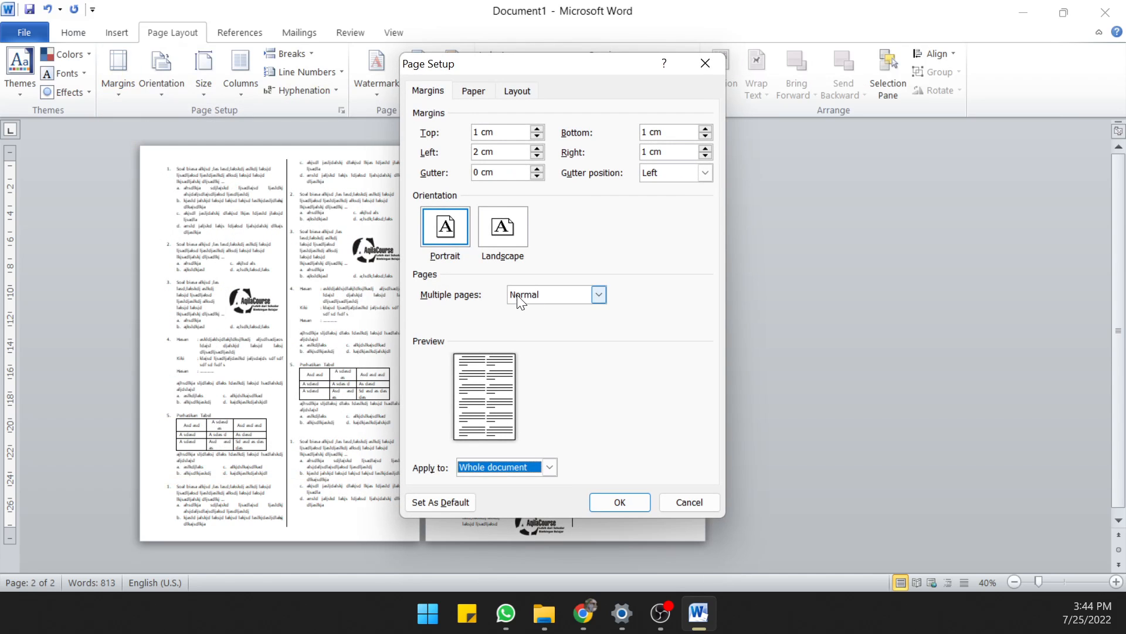
pyautogui.click(519, 300)
pyautogui.click(537, 320)
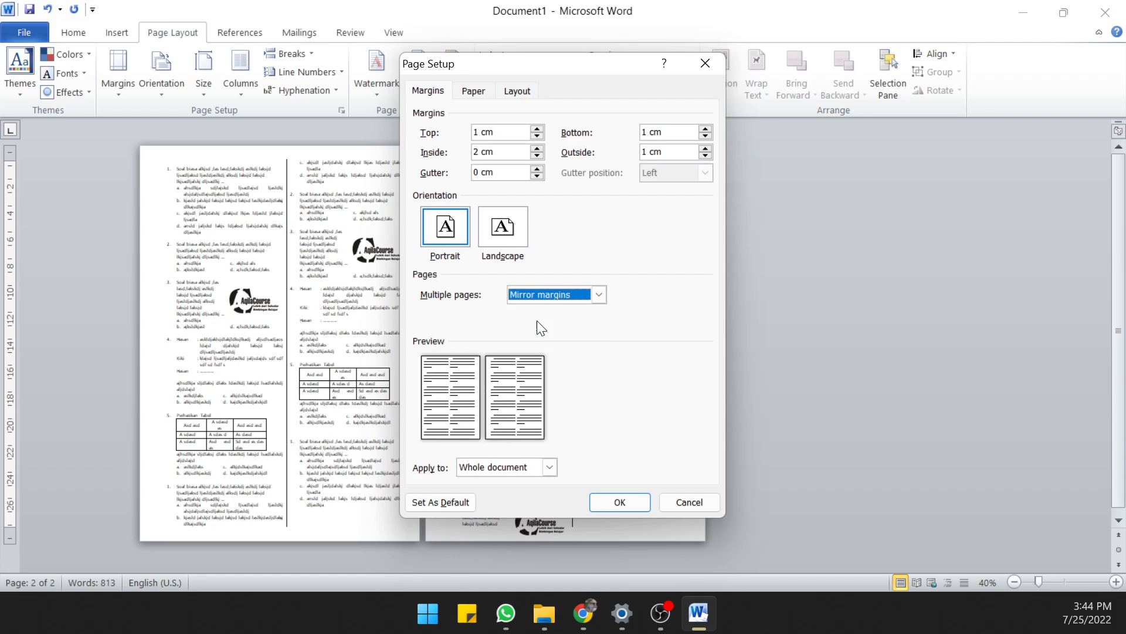
pyautogui.click(610, 503)
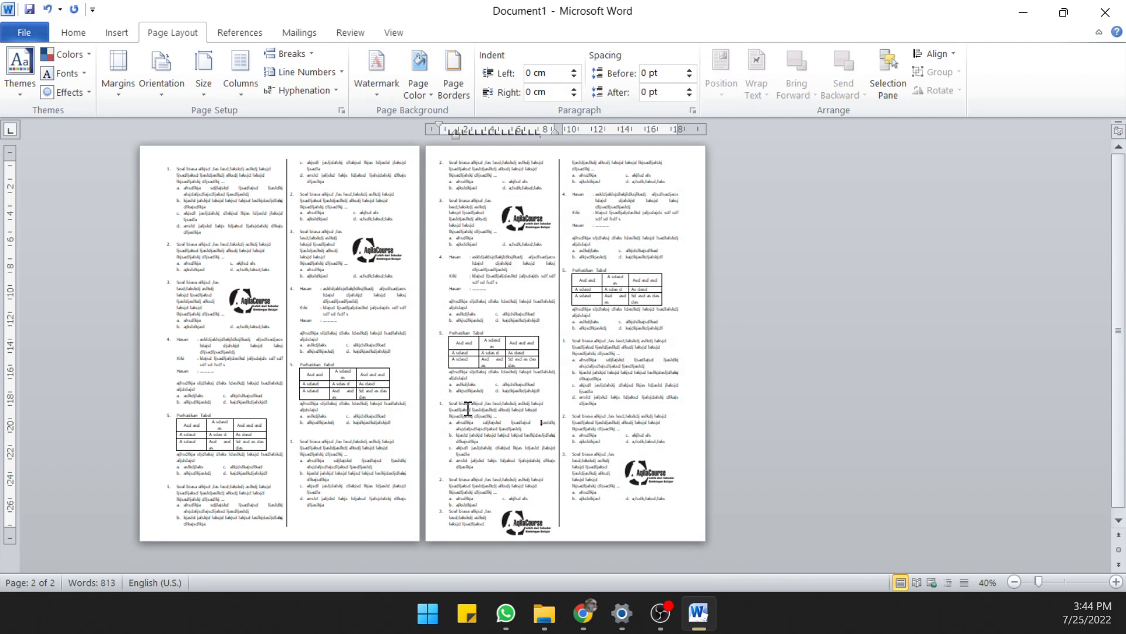
# Examine both pages in the print preview, comparing their mirrored inside and outside margins
pyautogui.click(375, 328)
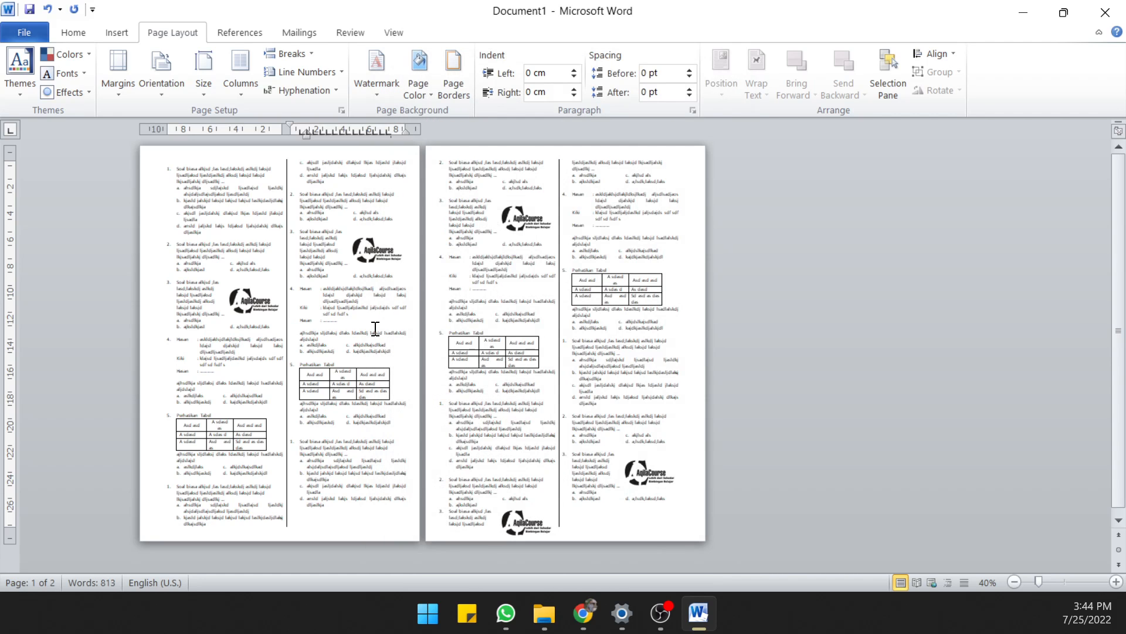
pyautogui.hotkey('ctrl', 'p')
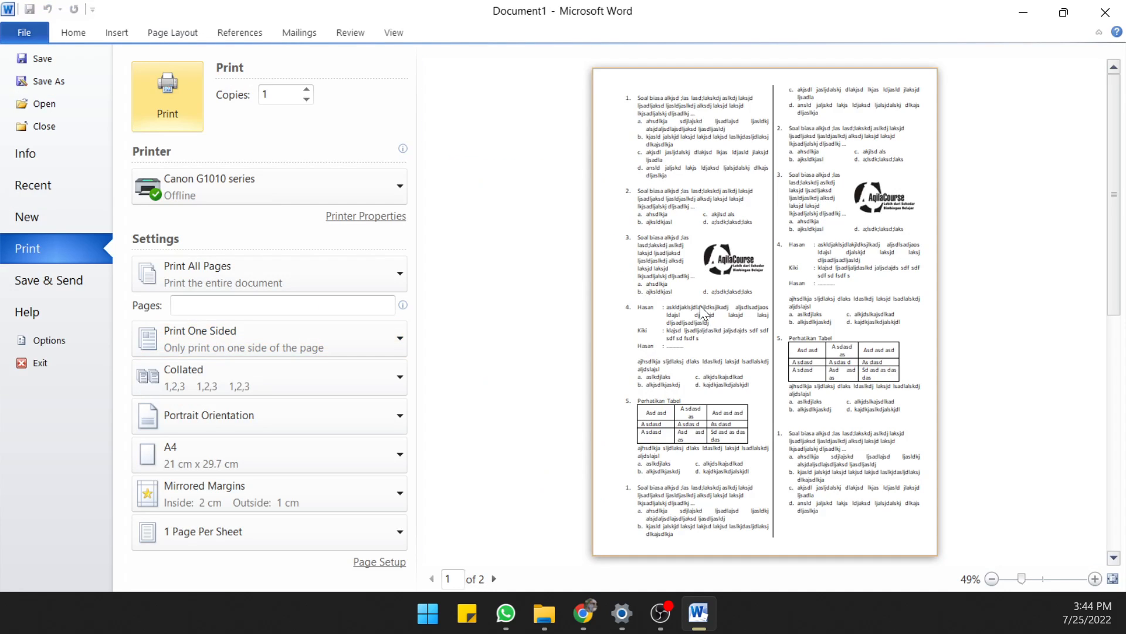
pyautogui.scroll(-2, 699, 305)
pyautogui.scroll(1, 699, 305)
pyautogui.scroll(-1, 700, 306)
pyautogui.scroll(1, 699, 305)
pyautogui.scroll(-1, 723, 327)
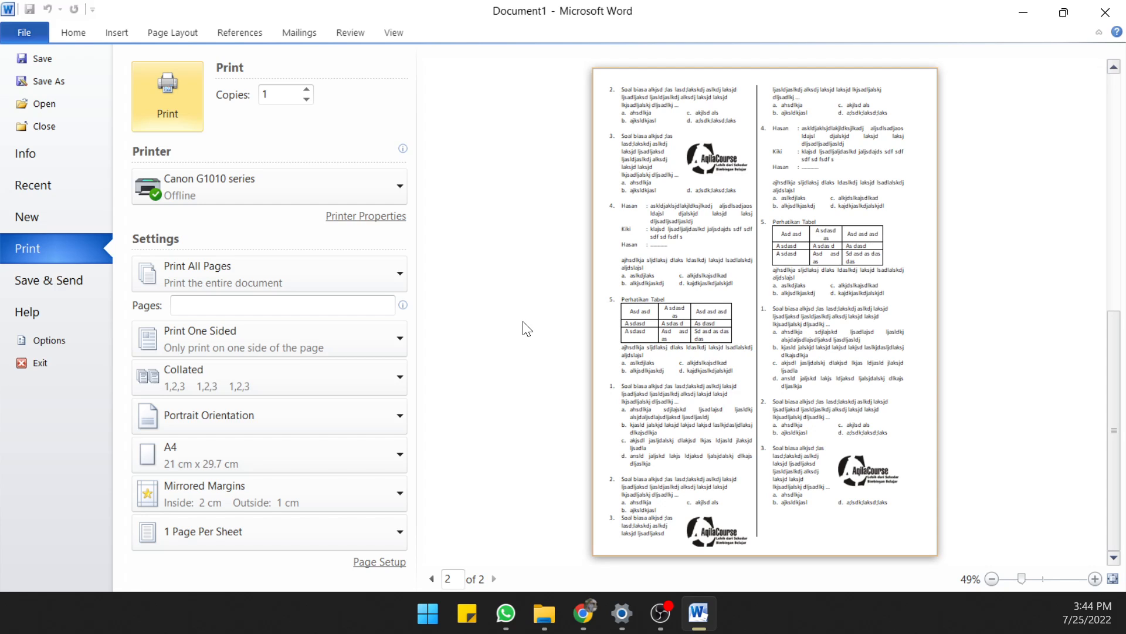
pyautogui.scroll(1, 582, 316)
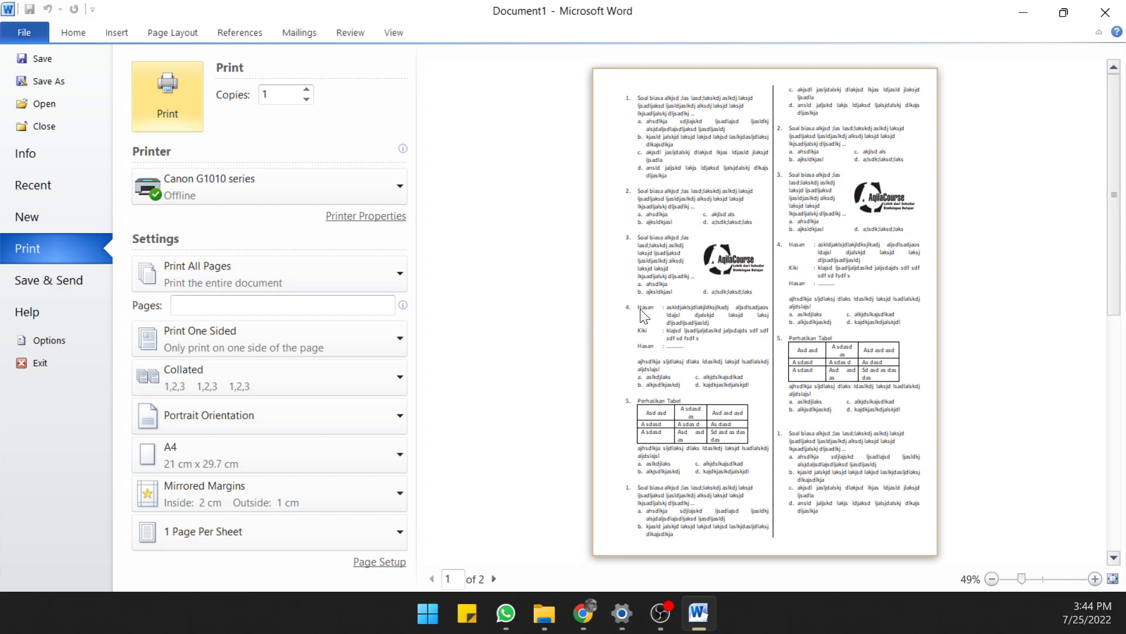